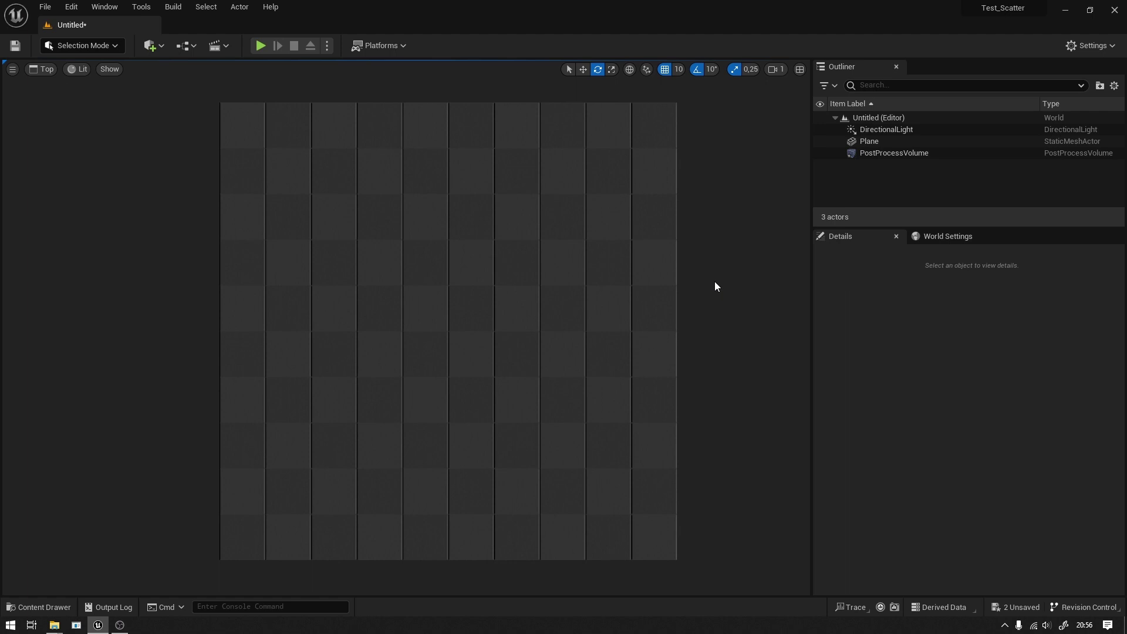
Open the Content Drawer on the Test_Scatter Content folder containing the Checker texture
key("ctrl+space")
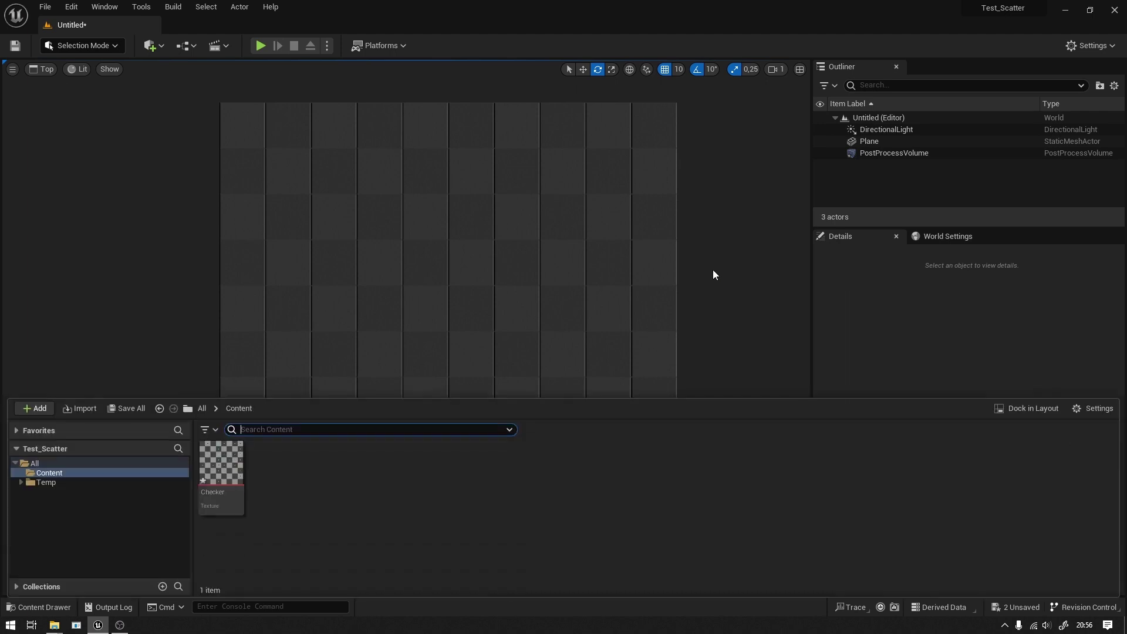
Create a new Material asset named Base_Material in Content and open it in the material editor
right_click(329, 483)
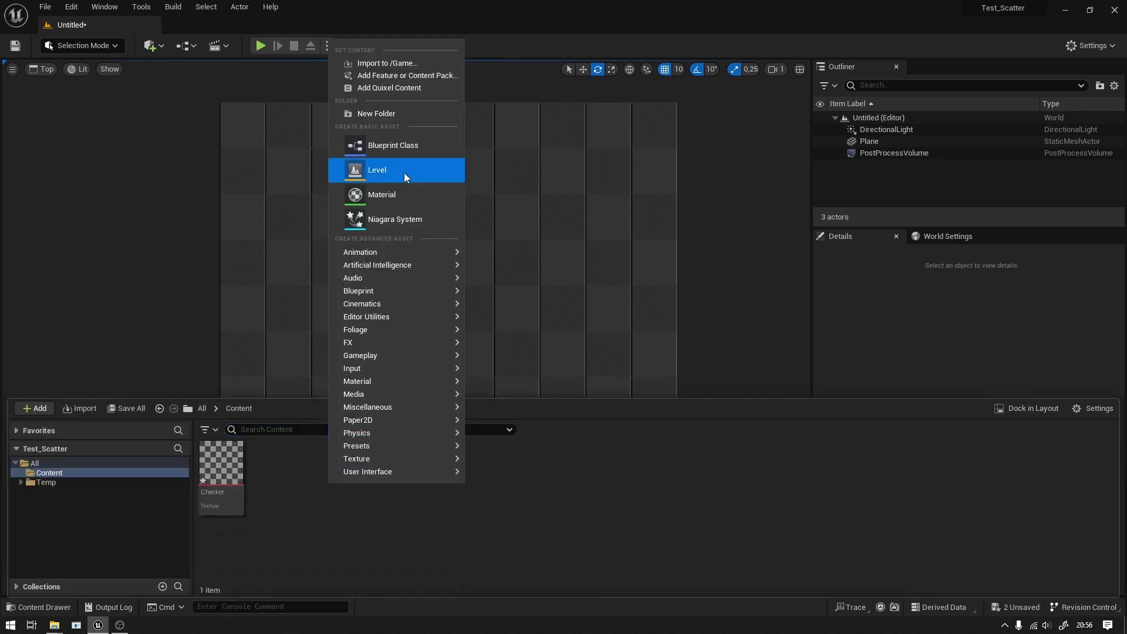
left_click(400, 192)
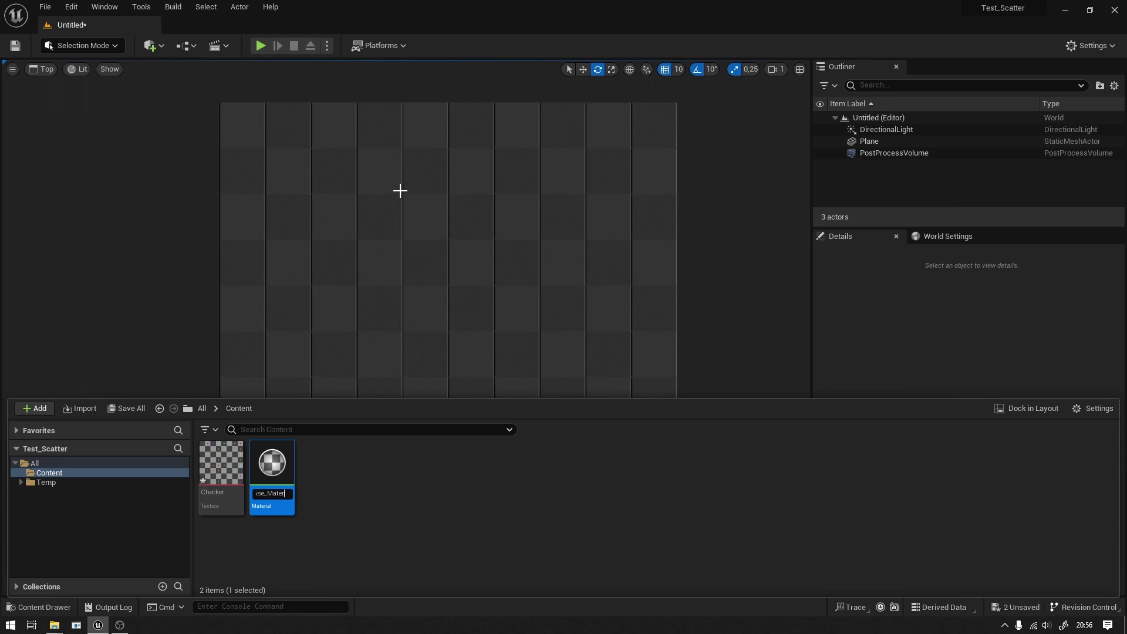
key("Return")
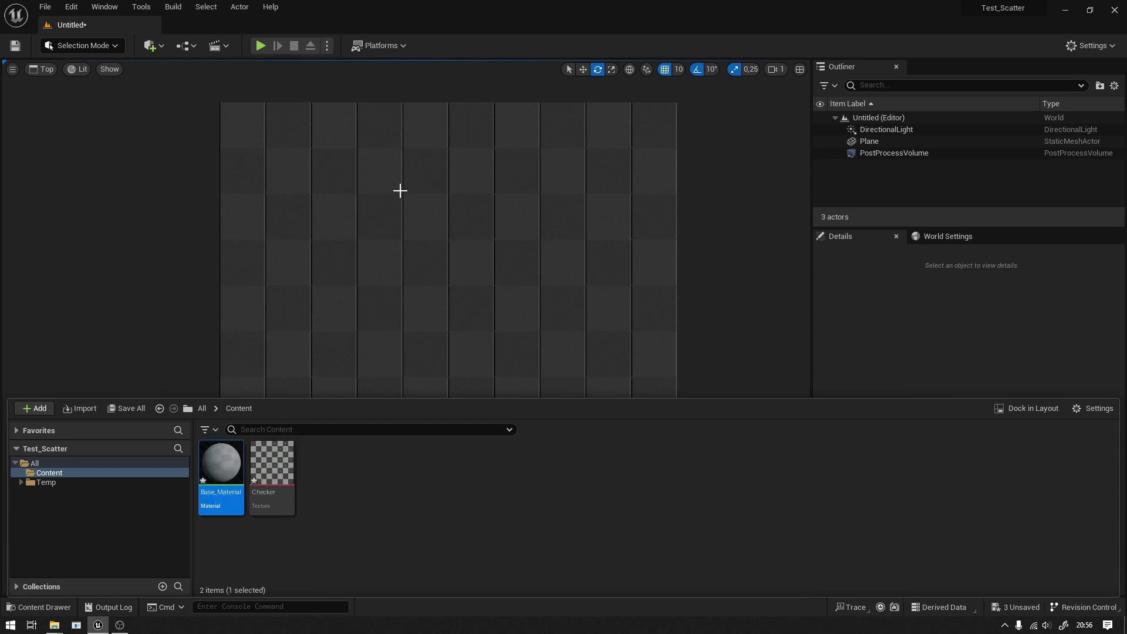
double_click(222, 466)
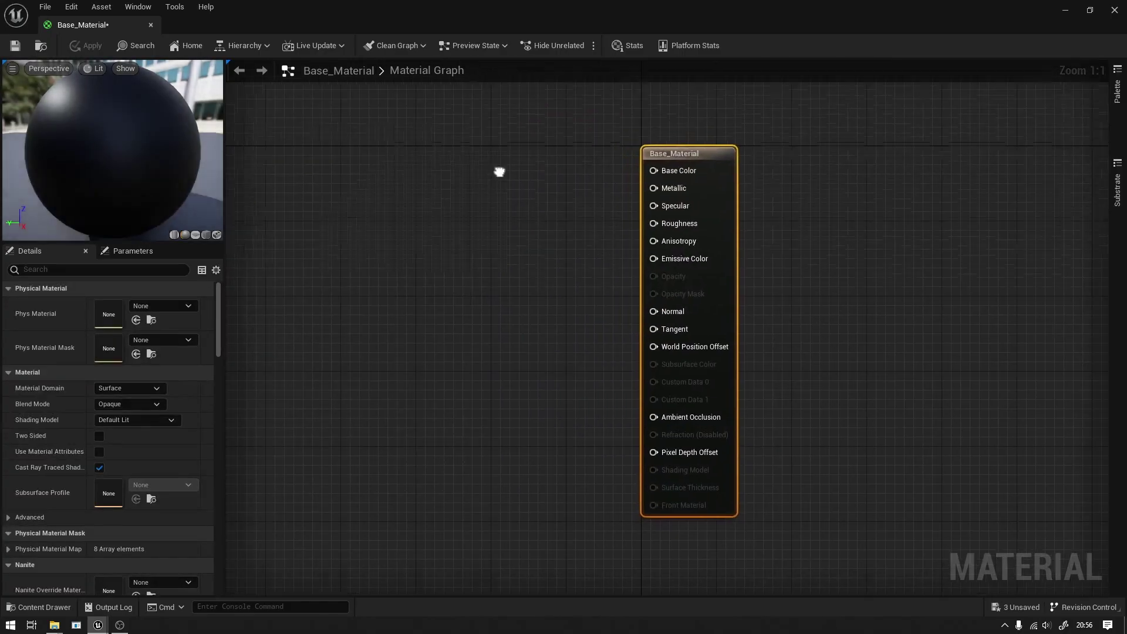
Drag the Checker texture into the Base_Material graph and wire its RGB into Base Color
left_click_drag(440, 5, 635, 76)
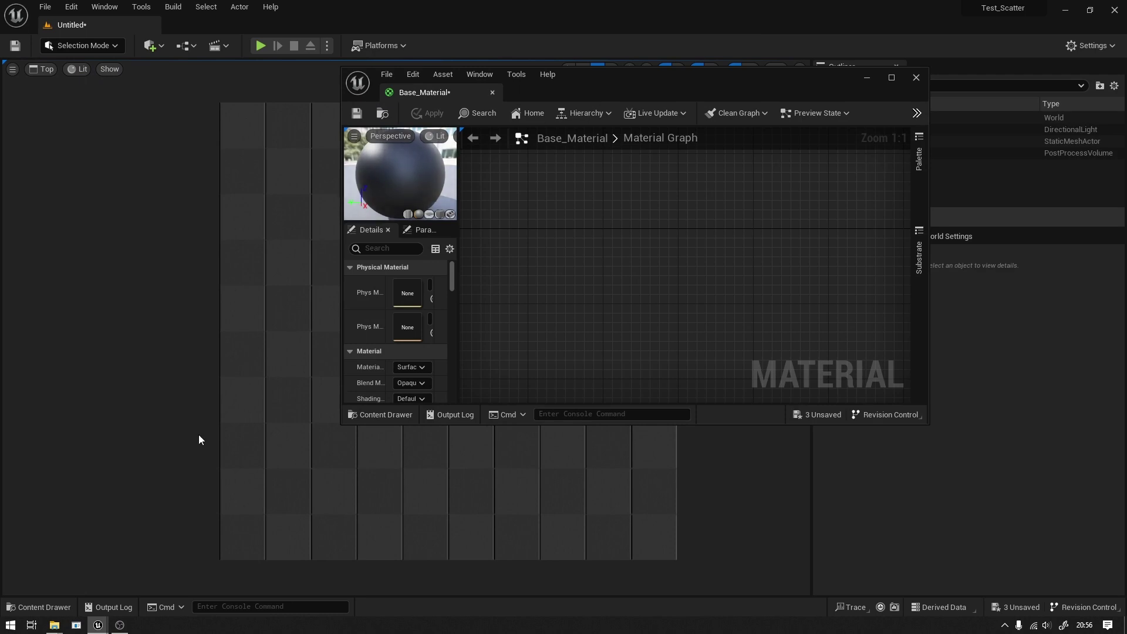
key("ctrl+space")
left_click_drag(272, 478, 581, 273)
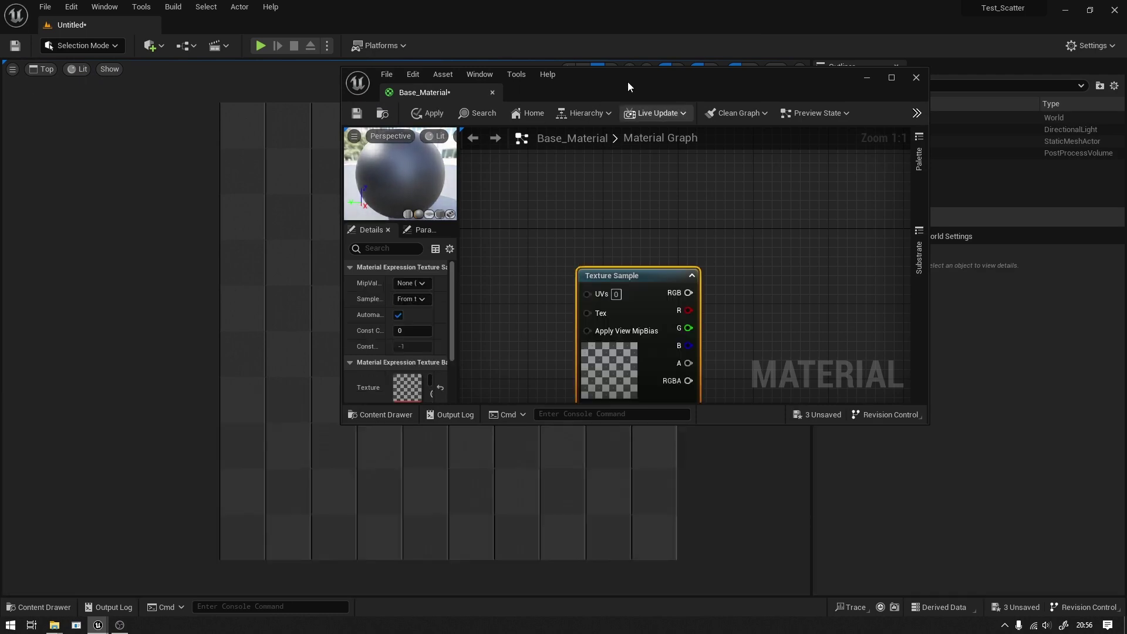
double_click(628, 87)
mouse_move(465, 259)
left_mouse_down()
mouse_move(542, 194)
mouse_move(883, 236)
left_mouse_up()
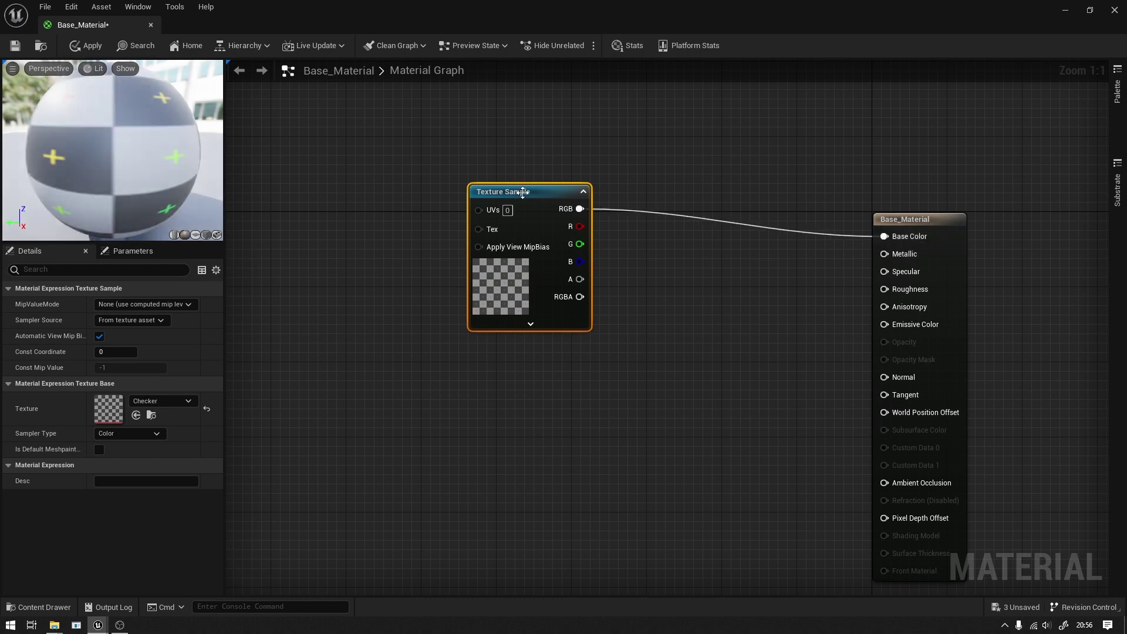
Convert the Checker texture sample into a texture parameter named Base
left_click_drag(523, 192, 531, 220)
right_click(533, 221)
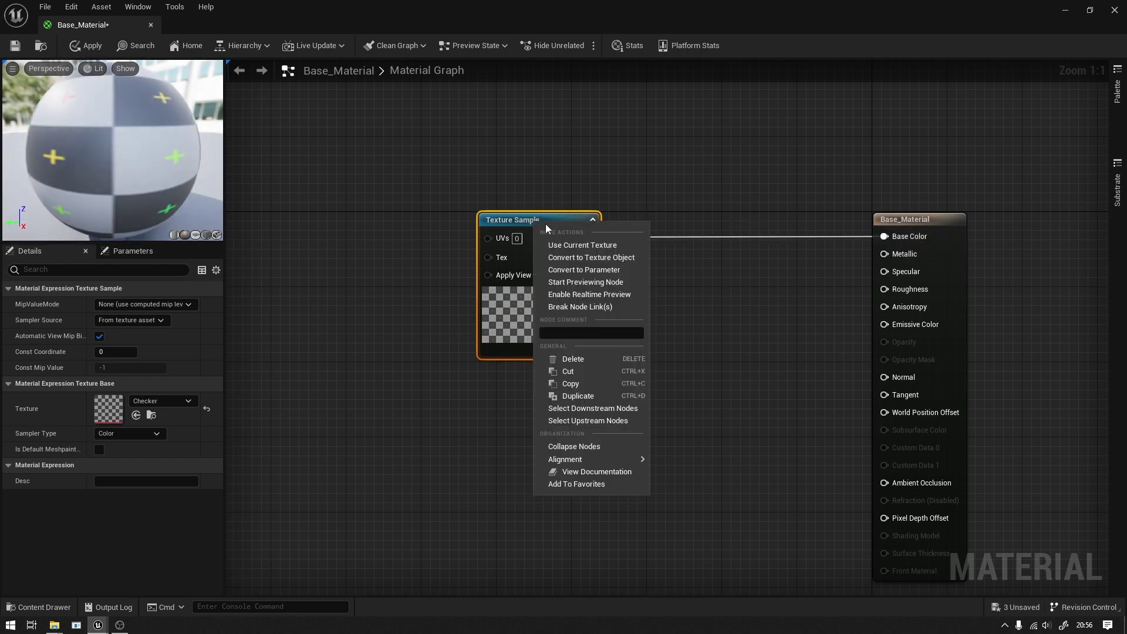
left_click(575, 270)
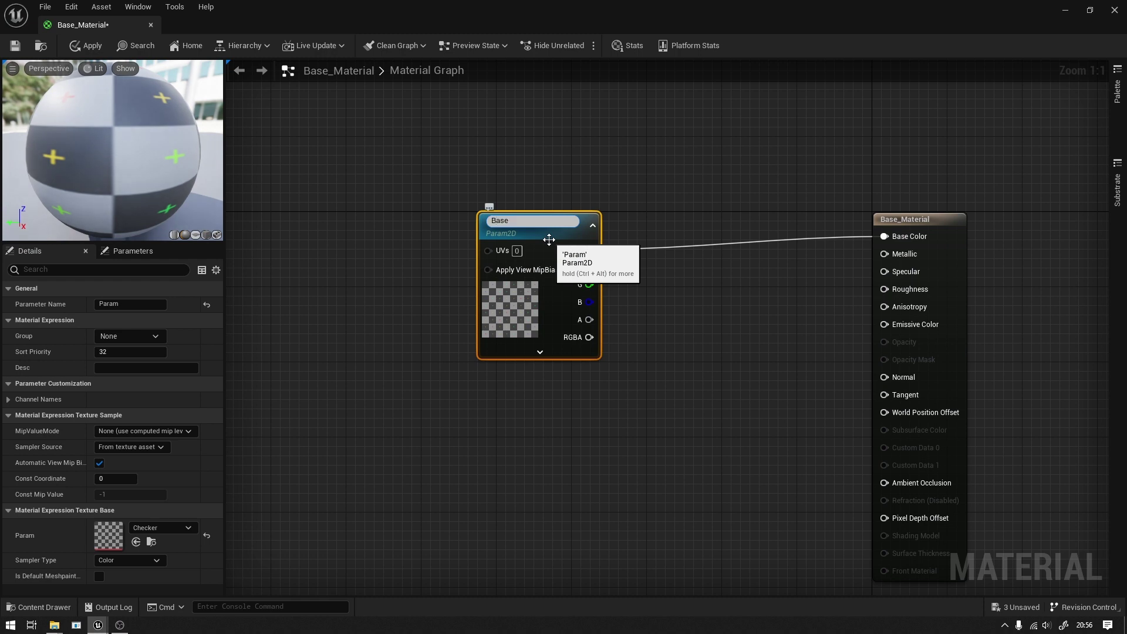
key("Return")
left_click_drag(549, 239, 650, 229)
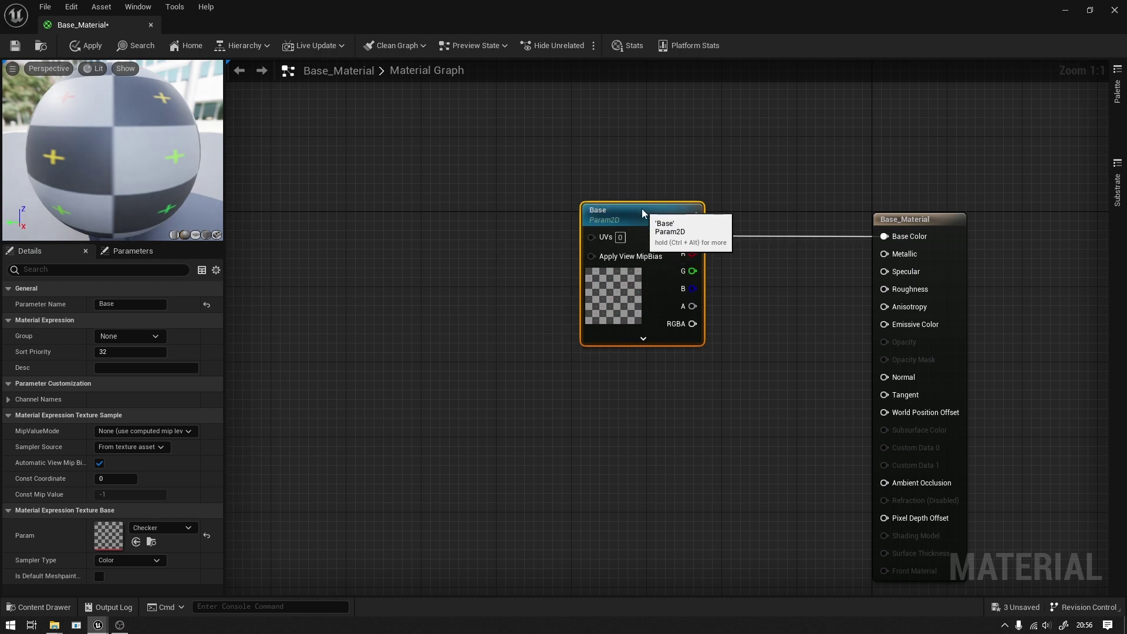
right_click_drag(414, 191, 664, 213)
Add a TextureCoordinate node and wire its output into the Base node's UVs pin
left_click(520, 233)
right_click(520, 233)
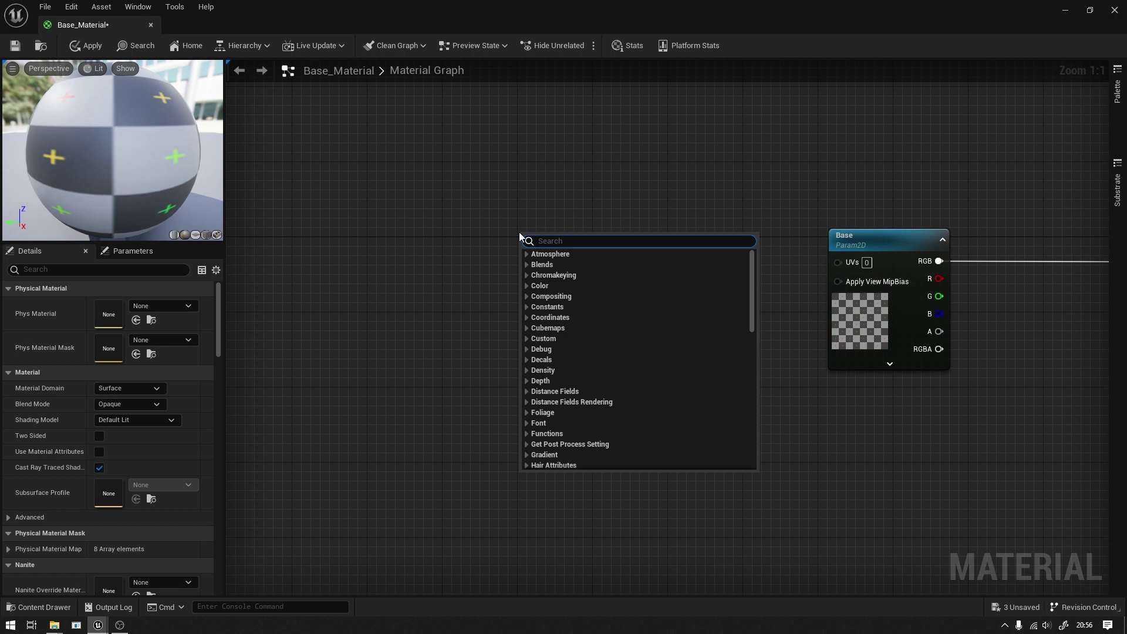
type("coor")
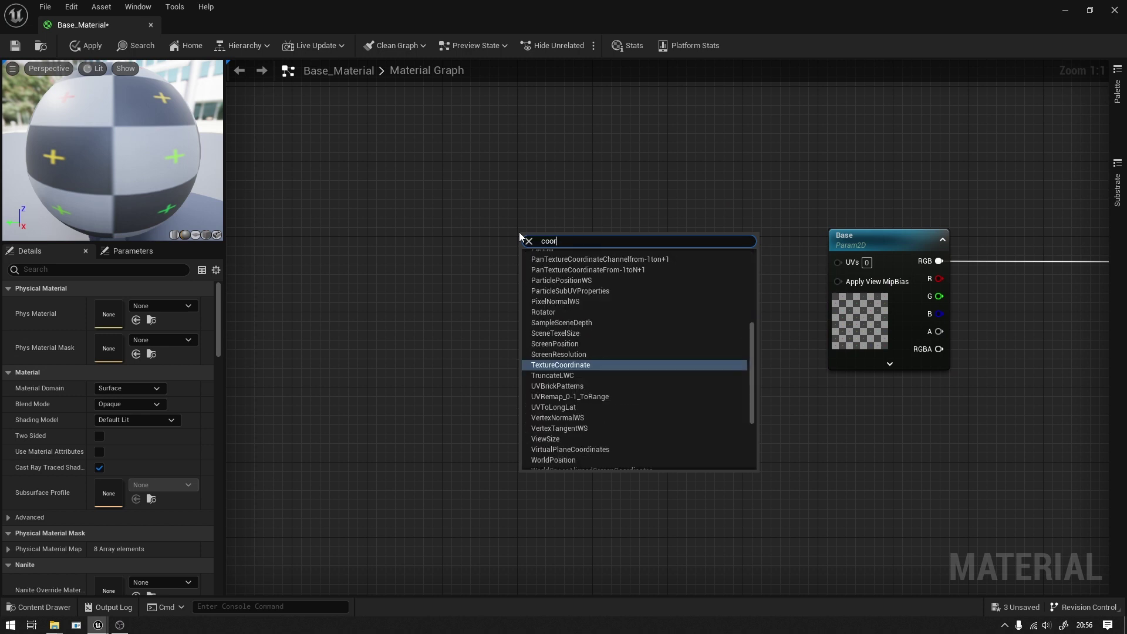
left_click(561, 365)
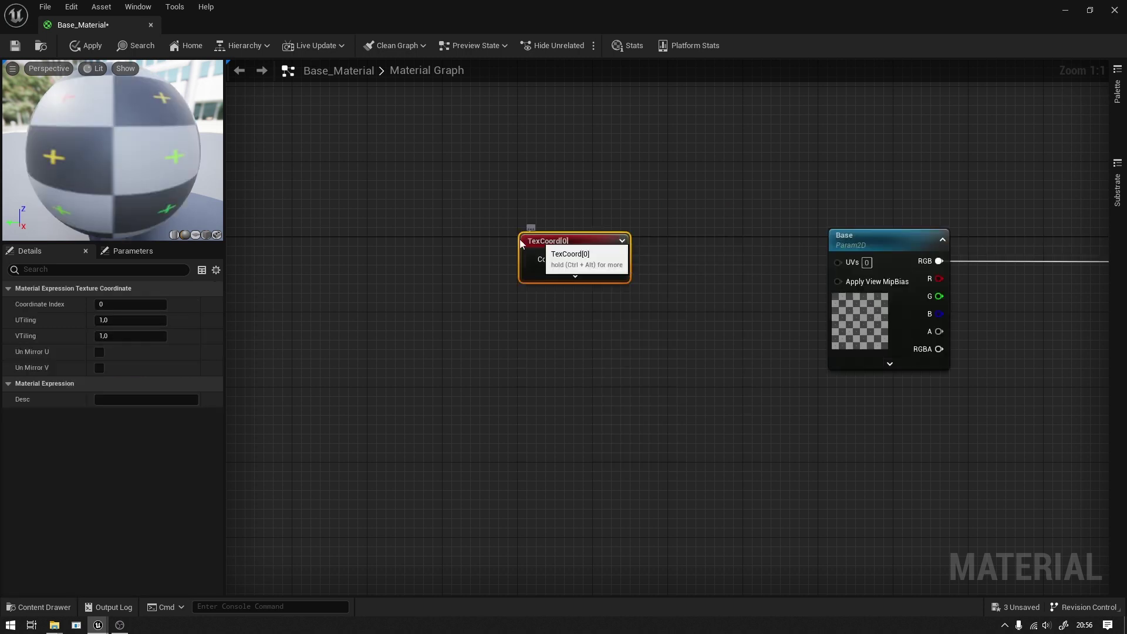
left_click_drag(545, 243, 457, 248)
left_click_drag(532, 262, 837, 262)
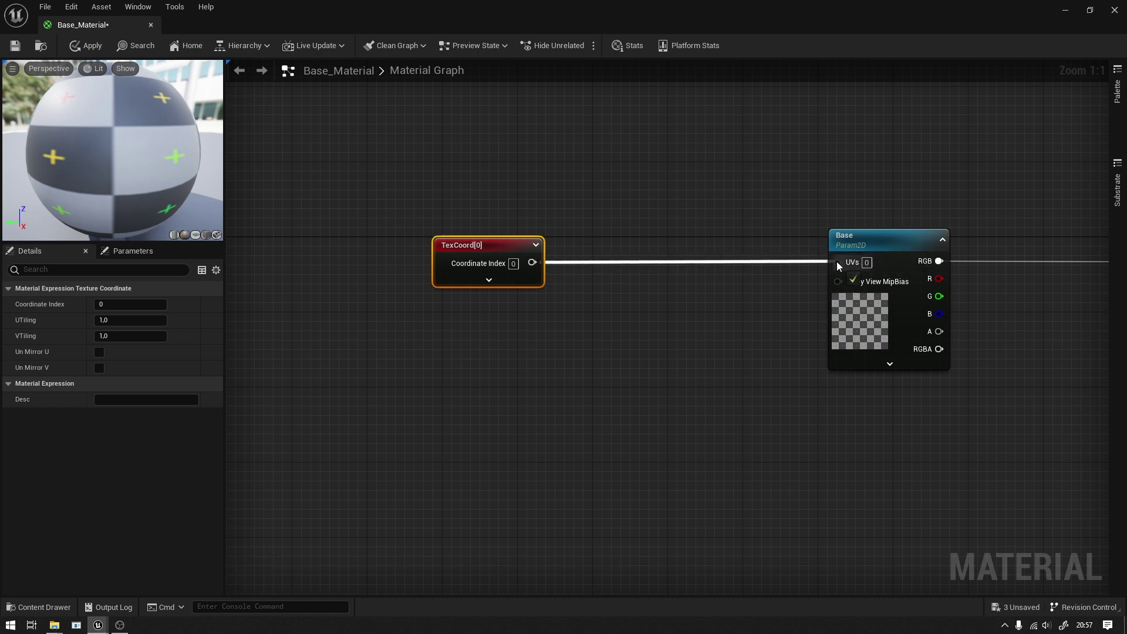
Move the TexCoord[0] node further left, leaving space to its right
right_click_drag(526, 217, 703, 229)
left_click_drag(658, 255, 375, 254)
scroll(375, 254, "down", 3)
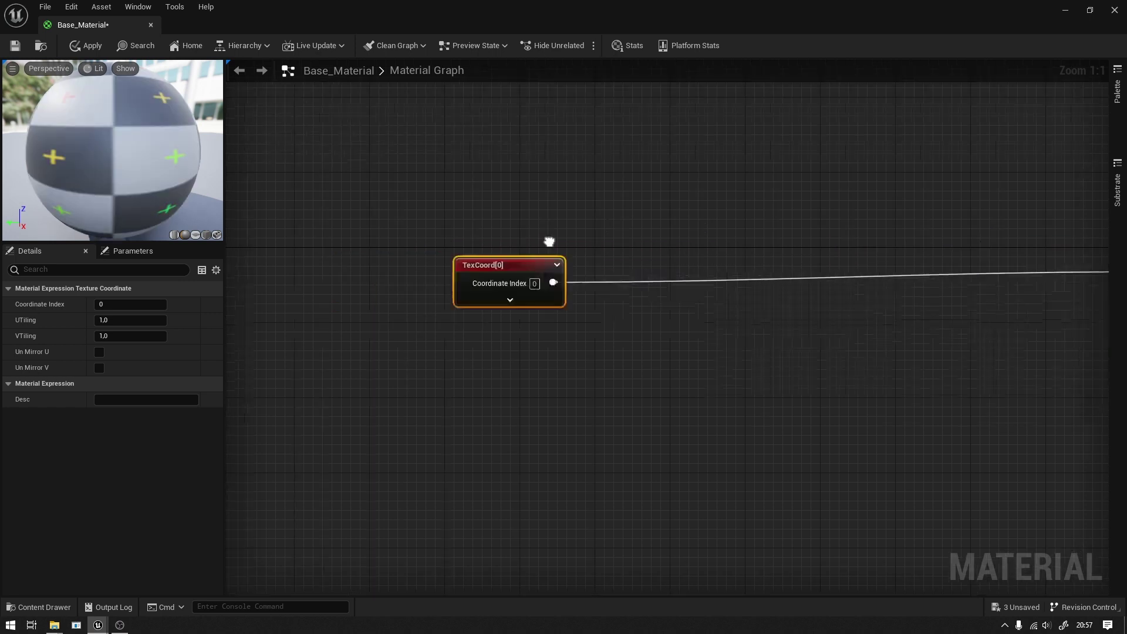
left_click_drag(673, 254, 362, 254)
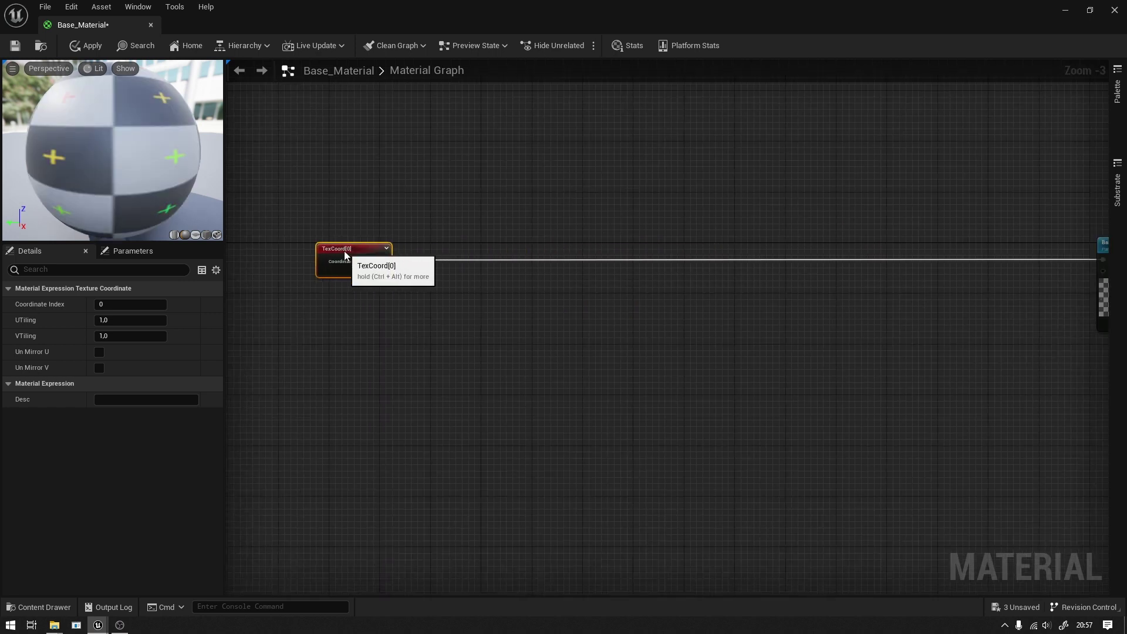
right_click_drag(402, 227, 590, 233)
left_click_drag(564, 254, 500, 255)
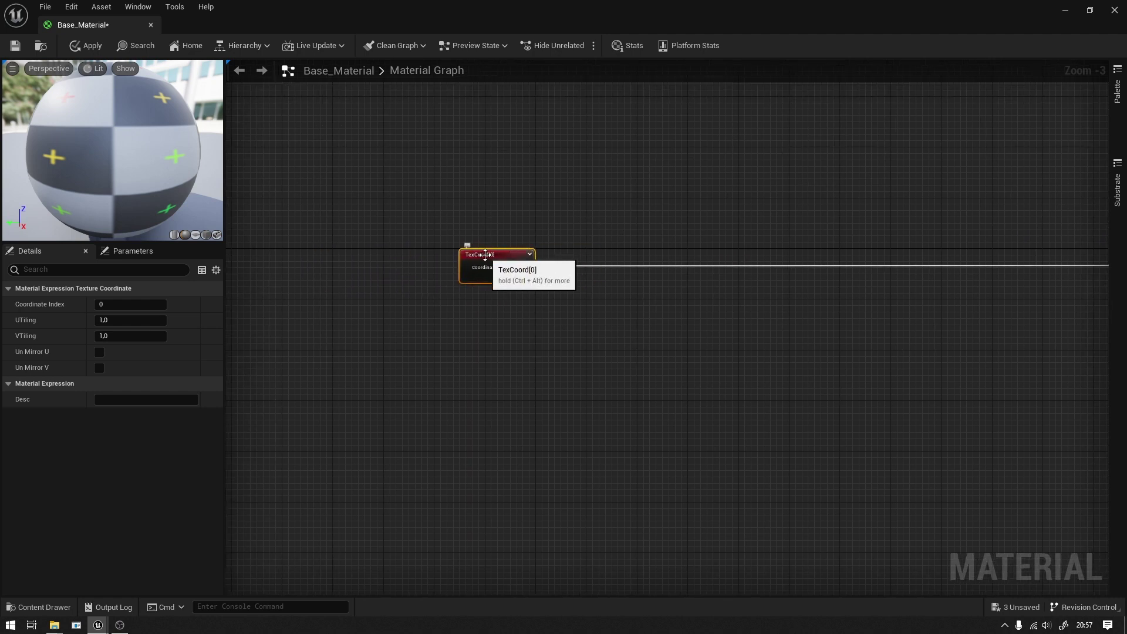
right_click_drag(506, 250, 340, 269)
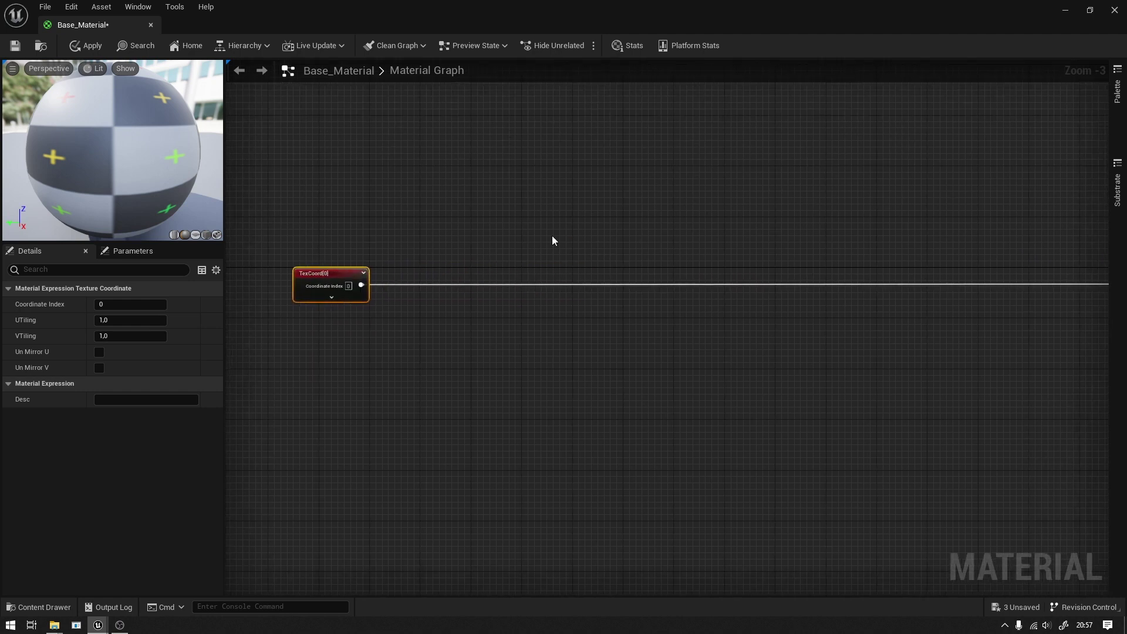
Add a ComponentMask node that masks only the R channel
left_click(449, 253)
right_click(449, 253)
type("co")
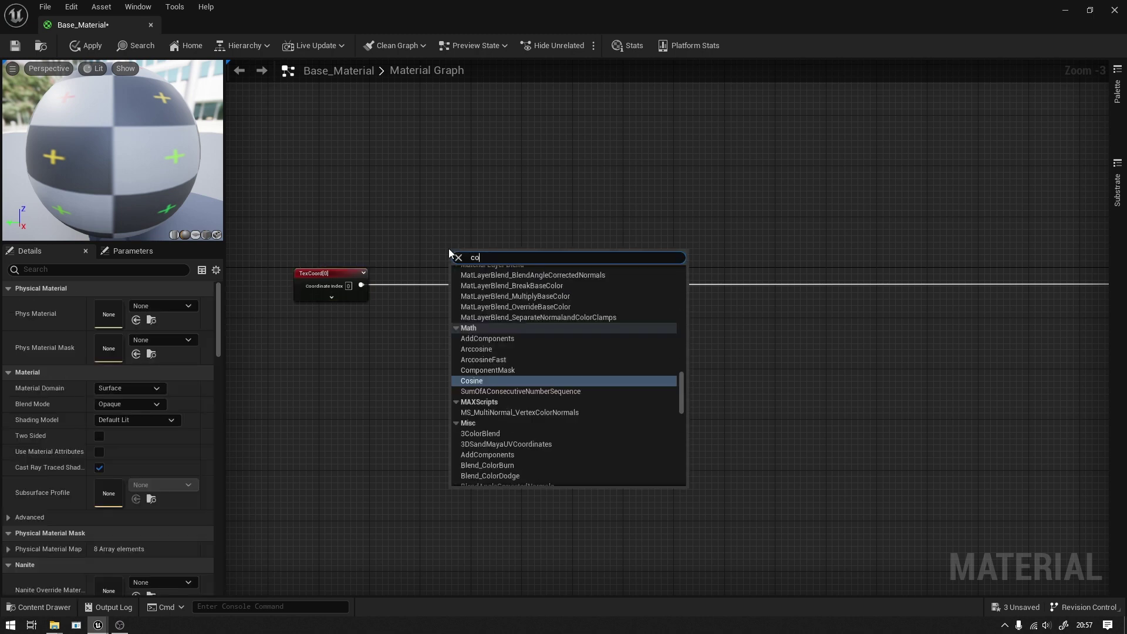
type("mpo")
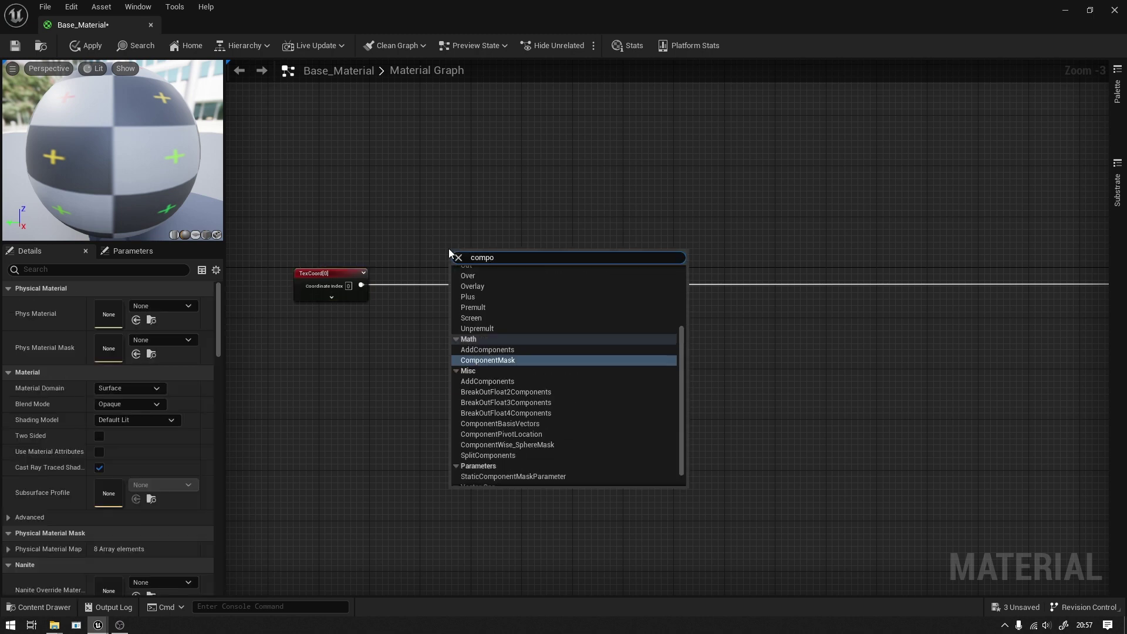
left_click(486, 360)
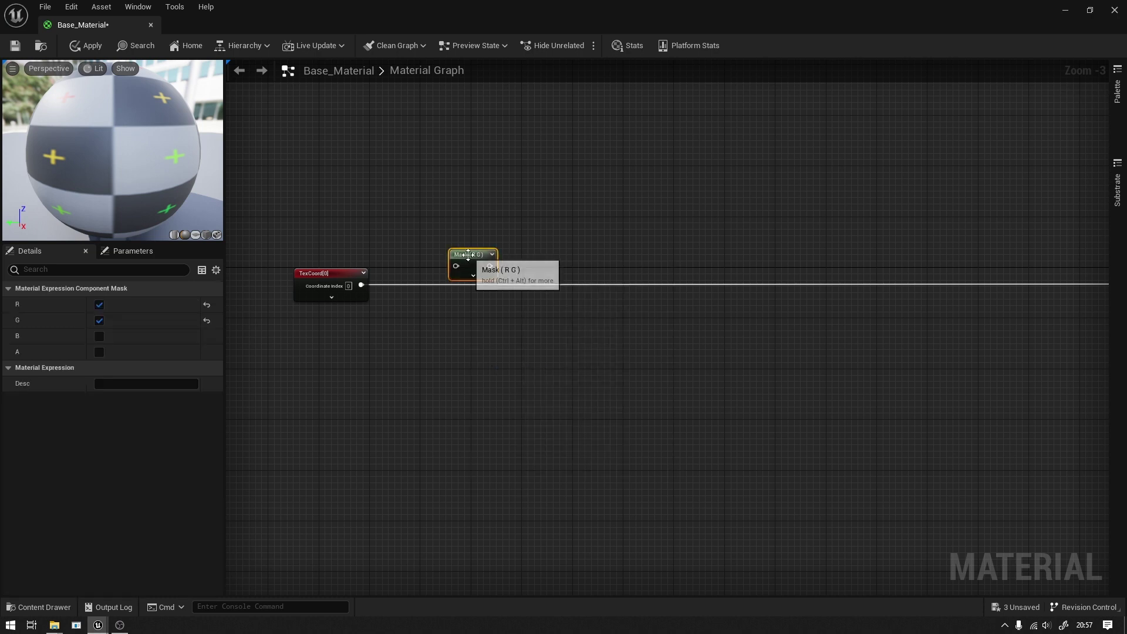
left_click_drag(468, 254, 458, 241)
left_click(99, 320)
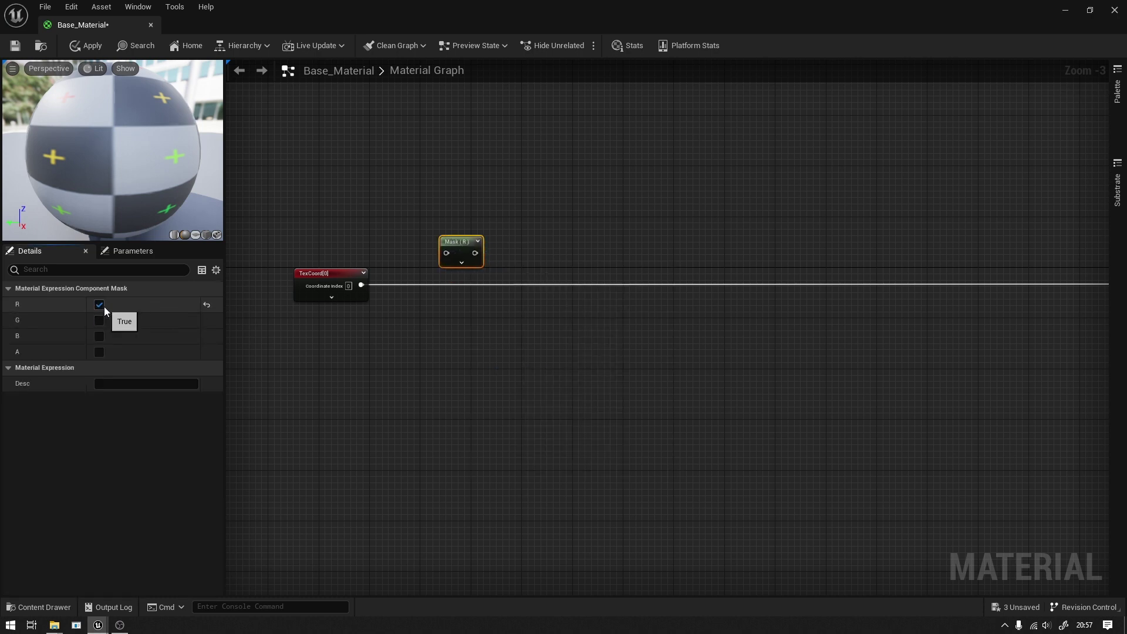
Duplicate the Mask (R) node below and switch the copy to mask only G
left_click_drag(536, 215, 425, 272)
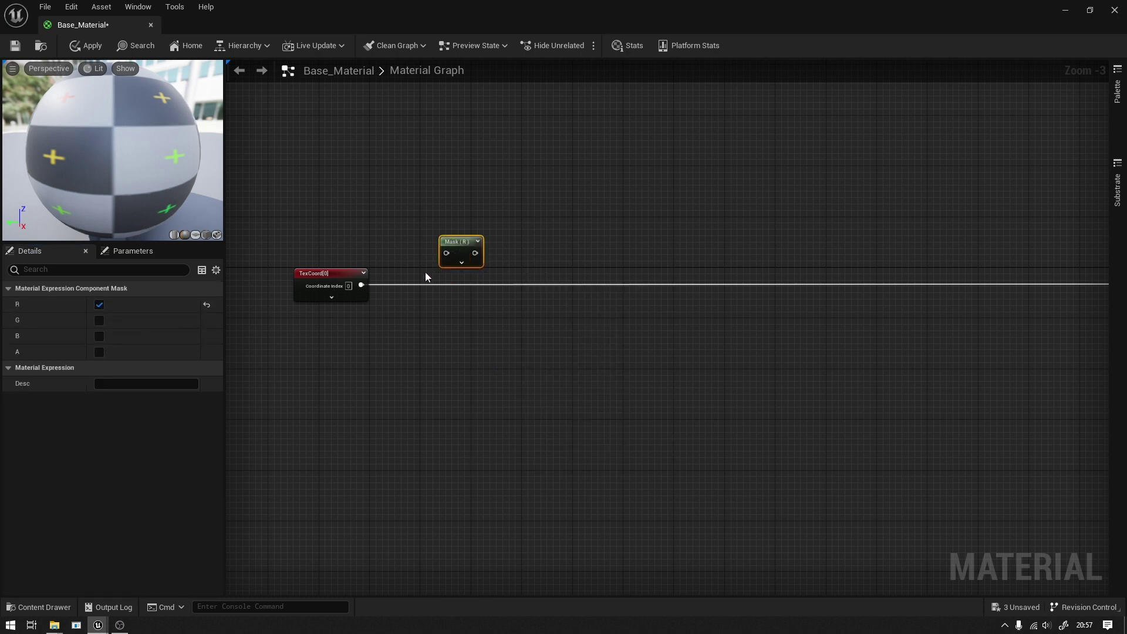
key("ctrl+d")
left_click_drag(433, 277, 460, 332)
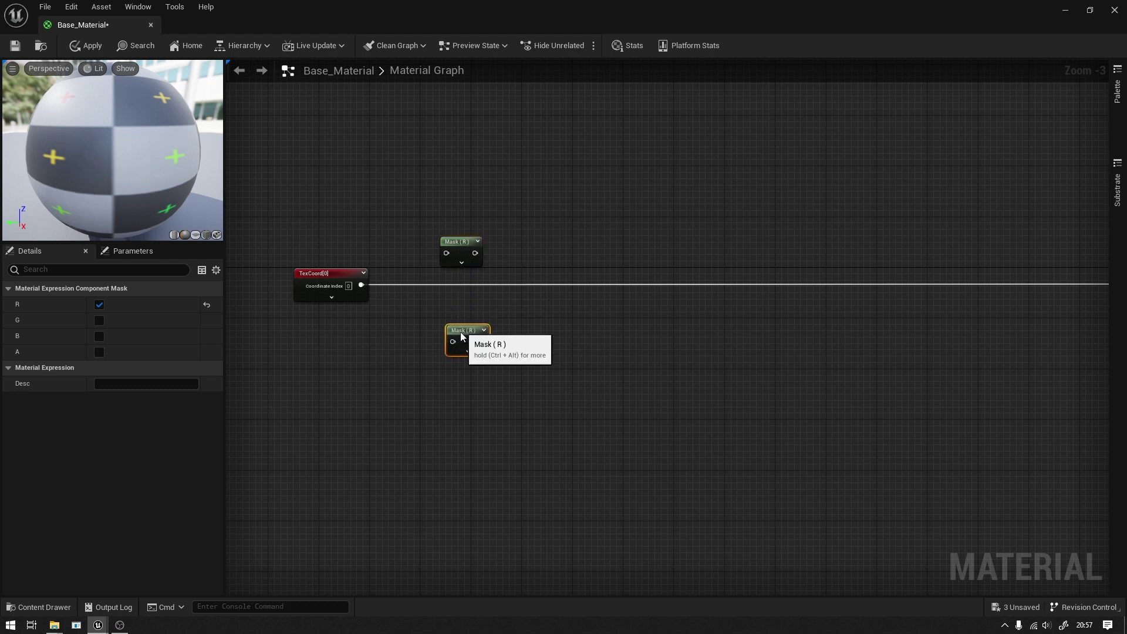
left_click(100, 320)
left_click(99, 304)
Wire the TexCoord[0] output into both the Mask (R) and Mask (G) nodes
left_click_drag(361, 286, 446, 253)
left_click_drag(362, 285, 450, 347)
left_click(503, 329)
mouse_move(362, 286)
left_mouse_down()
mouse_move(453, 348)
mouse_move(456, 336)
left_mouse_up()
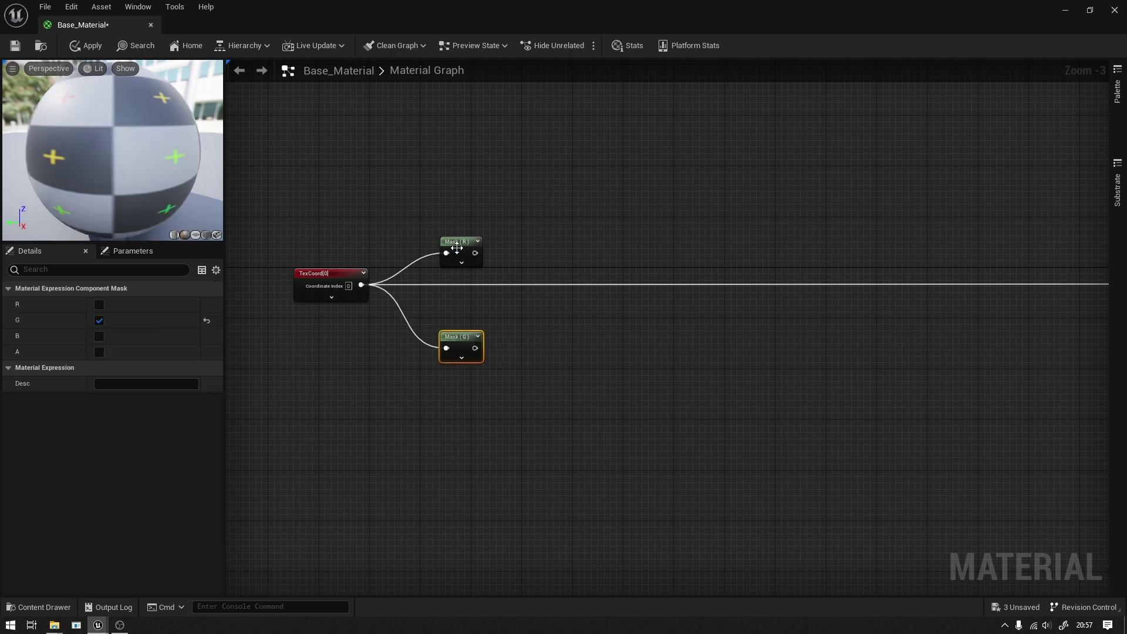
left_click_drag(461, 241, 453, 229)
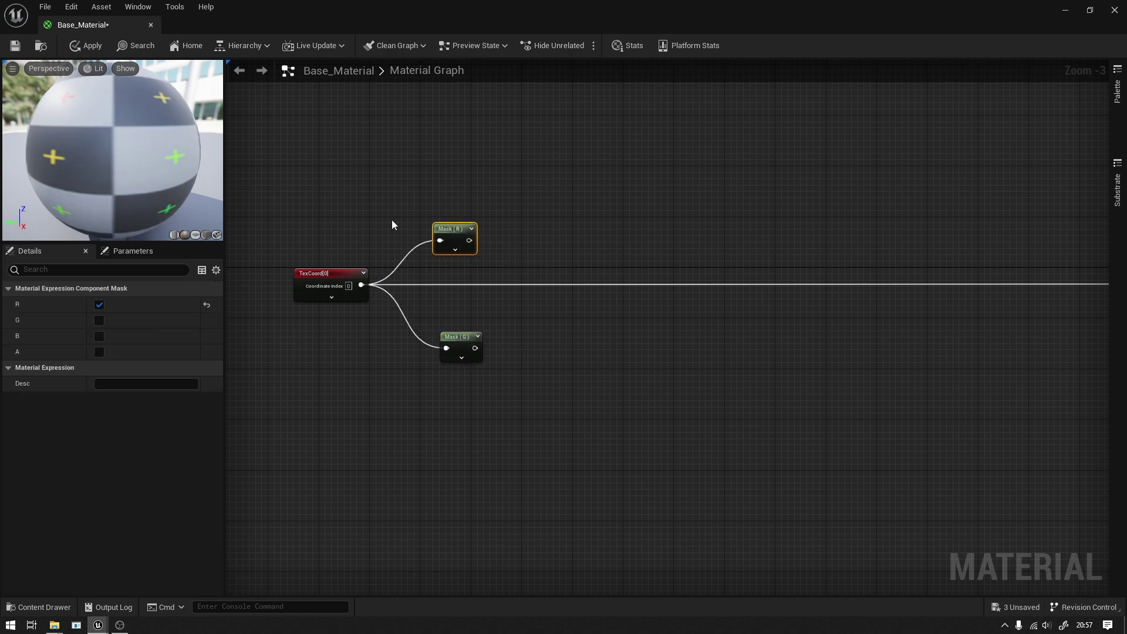
Add two Multiply nodes, feeding Mask (R) and Mask (G) into their A inputs
left_click(565, 229)
left_click(566, 211)
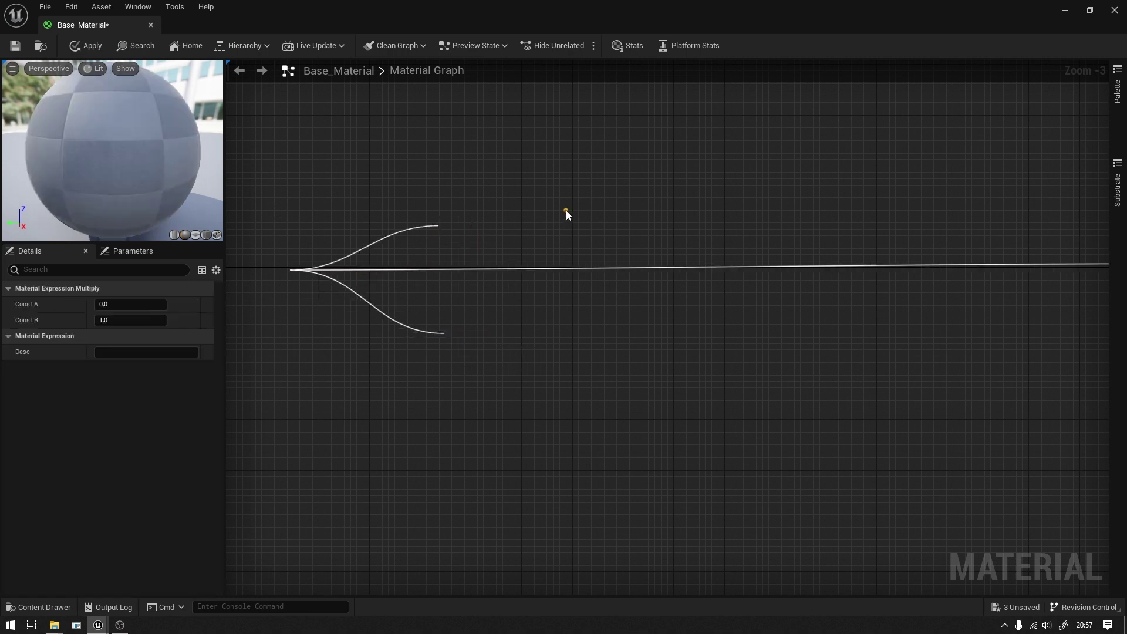
left_click(566, 365)
left_click(565, 365)
left_click_drag(575, 371, 575, 354)
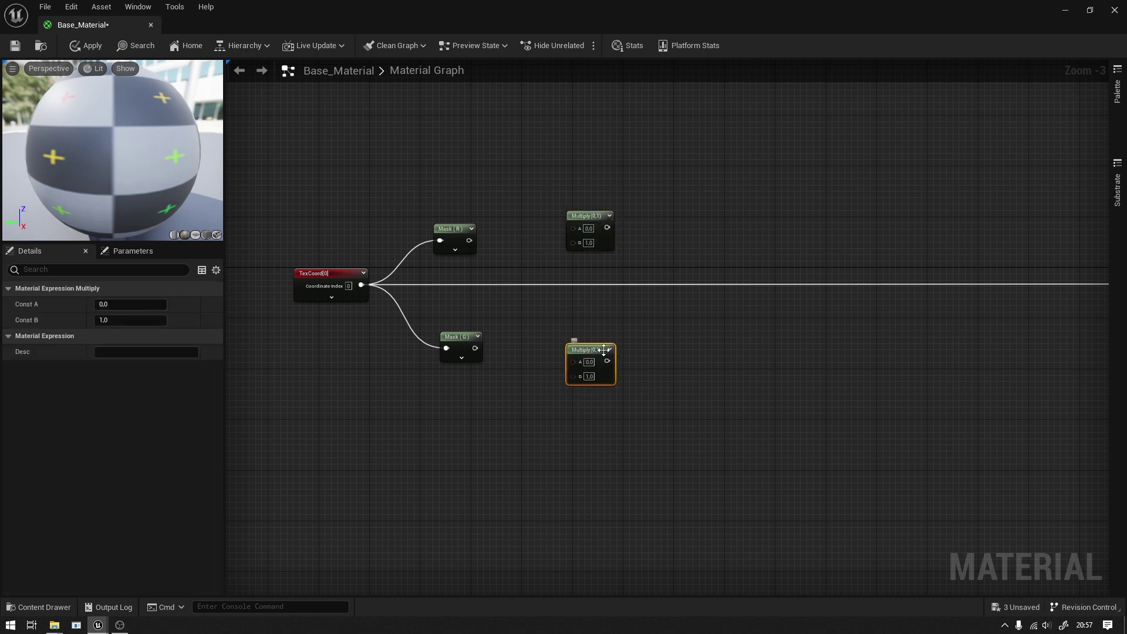
mouse_move(459, 234)
left_mouse_down()
mouse_move(459, 222)
mouse_move(573, 229)
left_mouse_up()
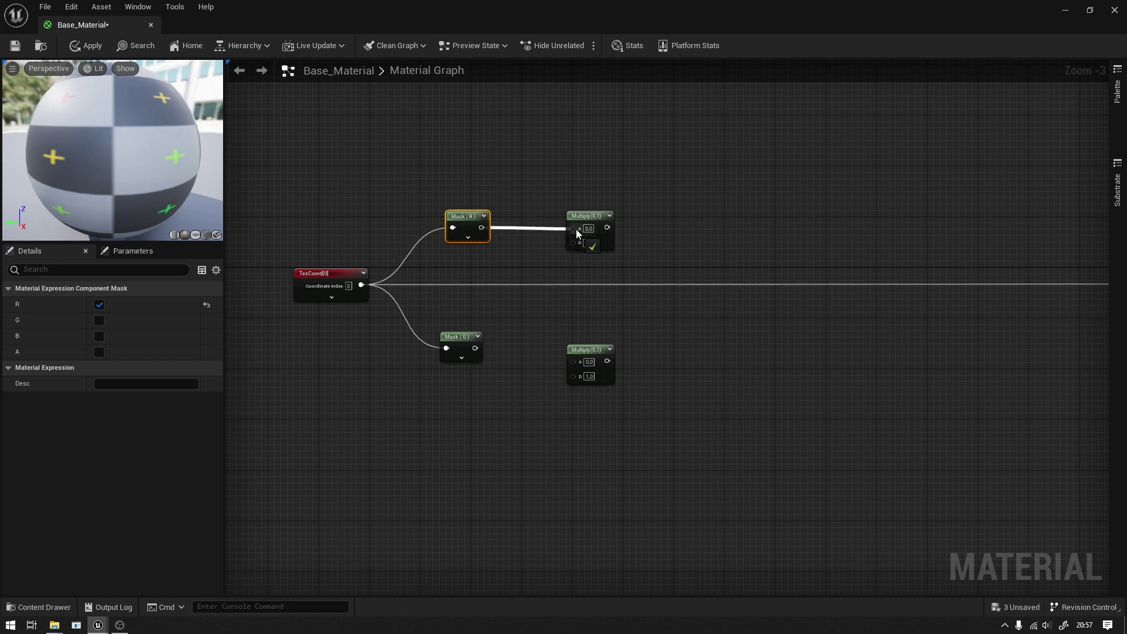
left_click_drag(475, 348, 578, 362)
left_click_drag(465, 336, 465, 349)
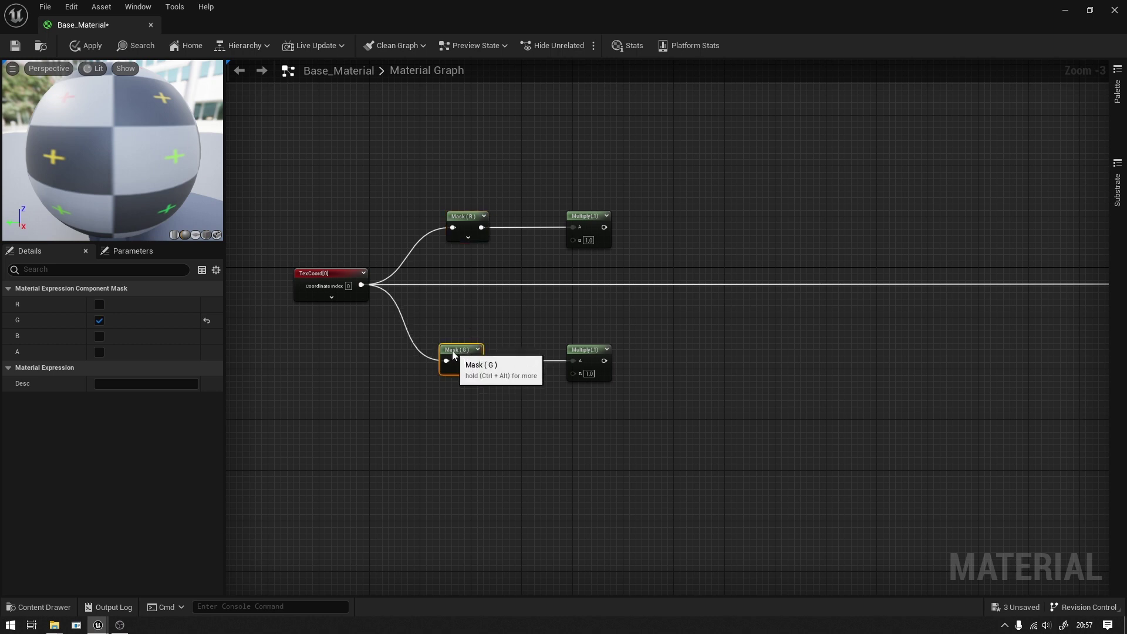
left_click(498, 422)
right_click(497, 423)
Add a Tilling_X scalar parameter beside Mask (R) feeding the upper Multiply's B input
type("sca")
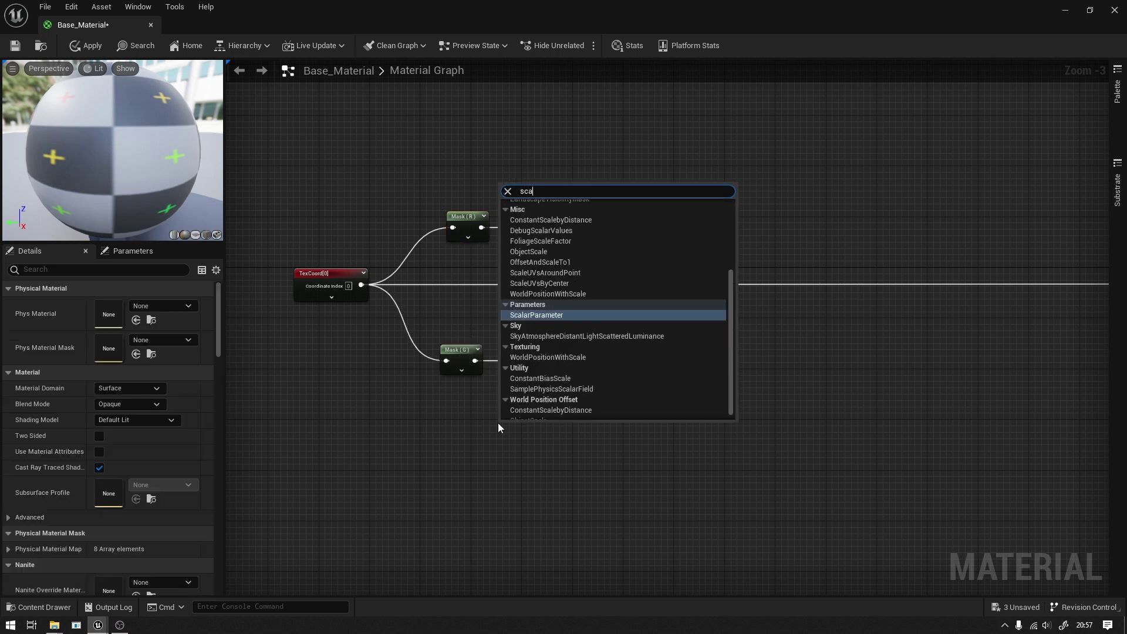
type("la")
key("Return")
type("Tiling_X")
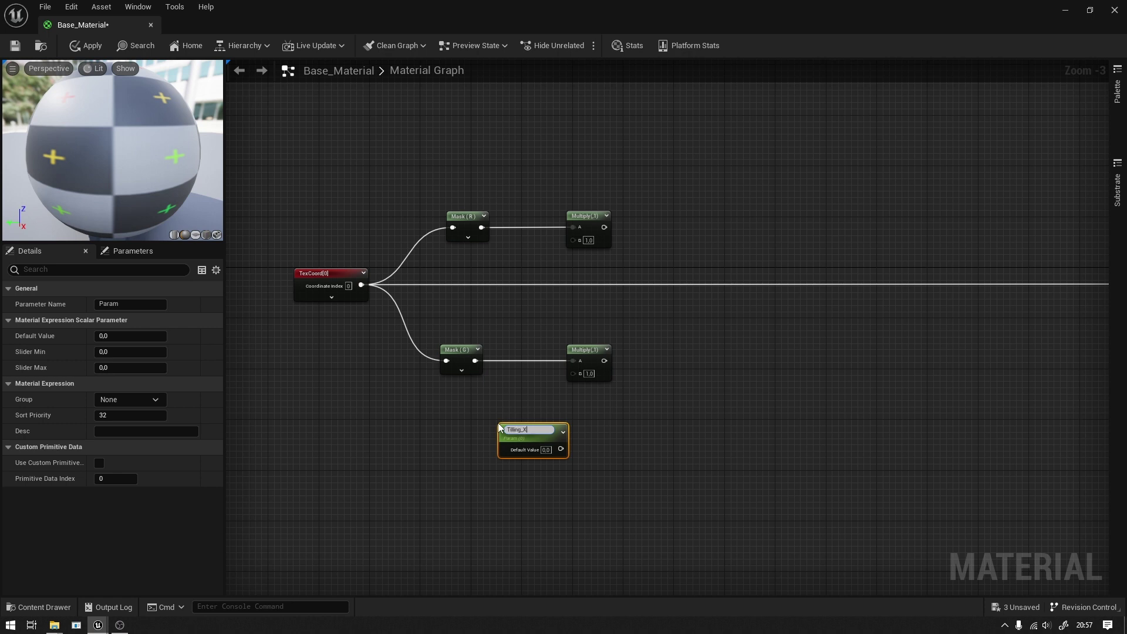
key("Return")
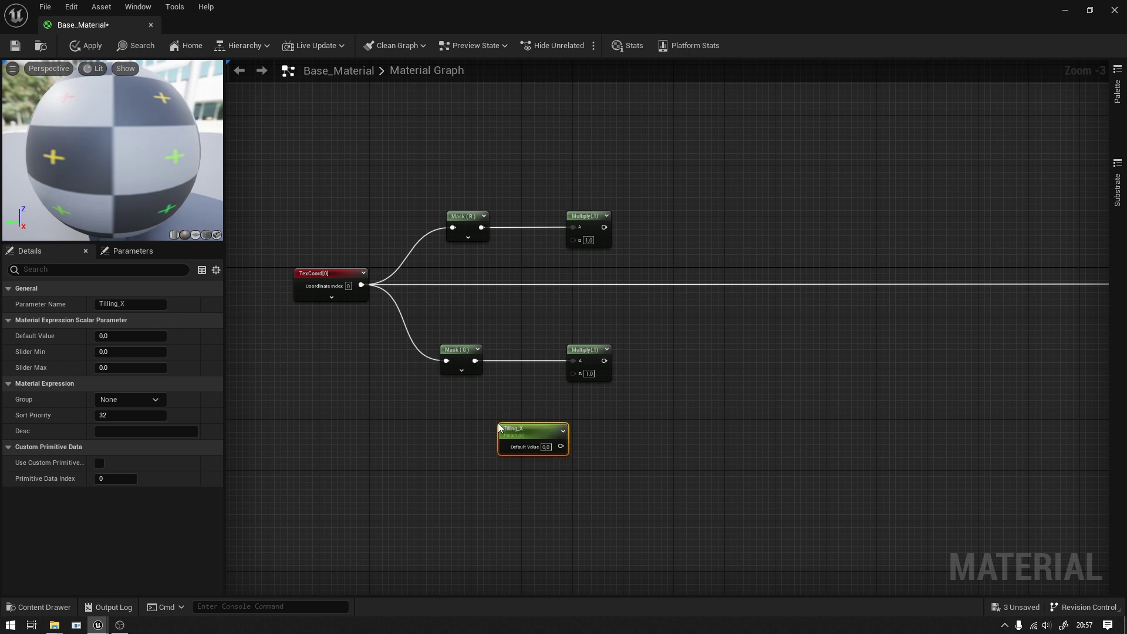
mouse_move(502, 421)
left_mouse_down()
mouse_move(450, 405)
mouse_move(474, 259)
left_mouse_up()
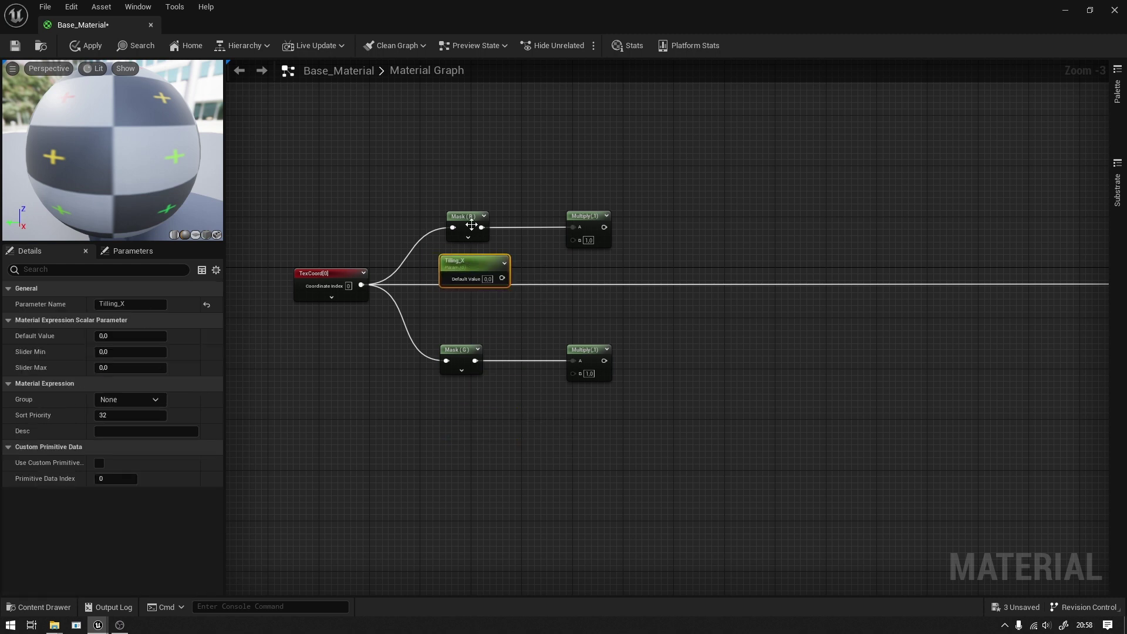
left_click_drag(473, 220, 466, 200)
mouse_move(488, 280)
left_mouse_down()
mouse_move(489, 261)
mouse_move(572, 240)
mouse_move(587, 199)
left_mouse_up()
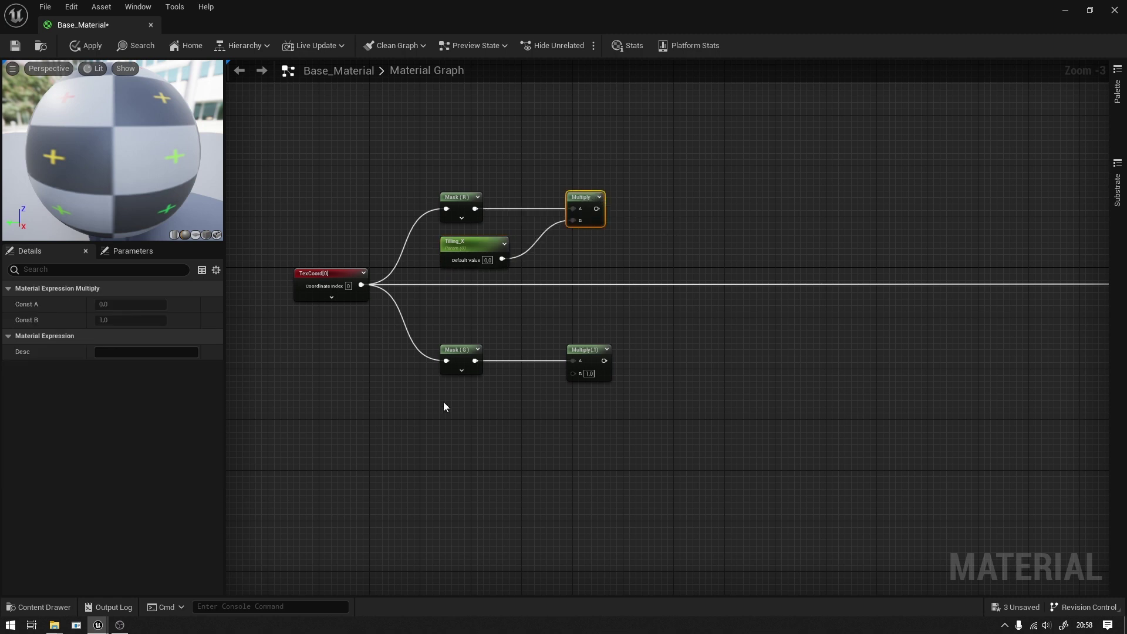
Duplicate it as Tilling_Y and wire it into the lower Multiply's B input
left_click(441, 266)
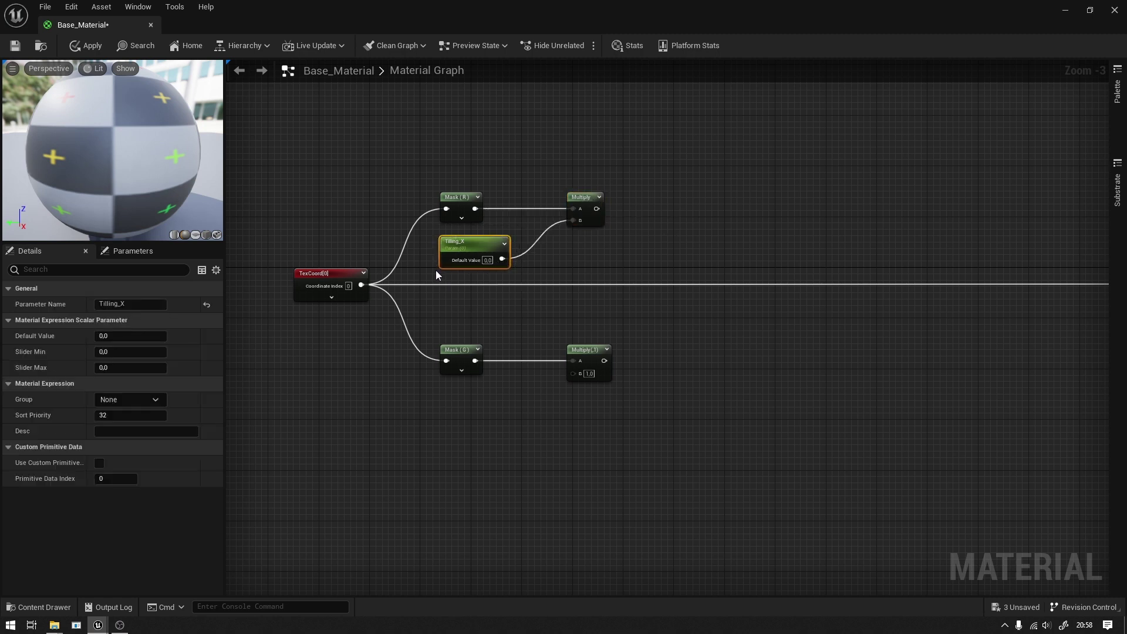
key("ctrl+d")
left_click_drag(508, 290, 470, 410)
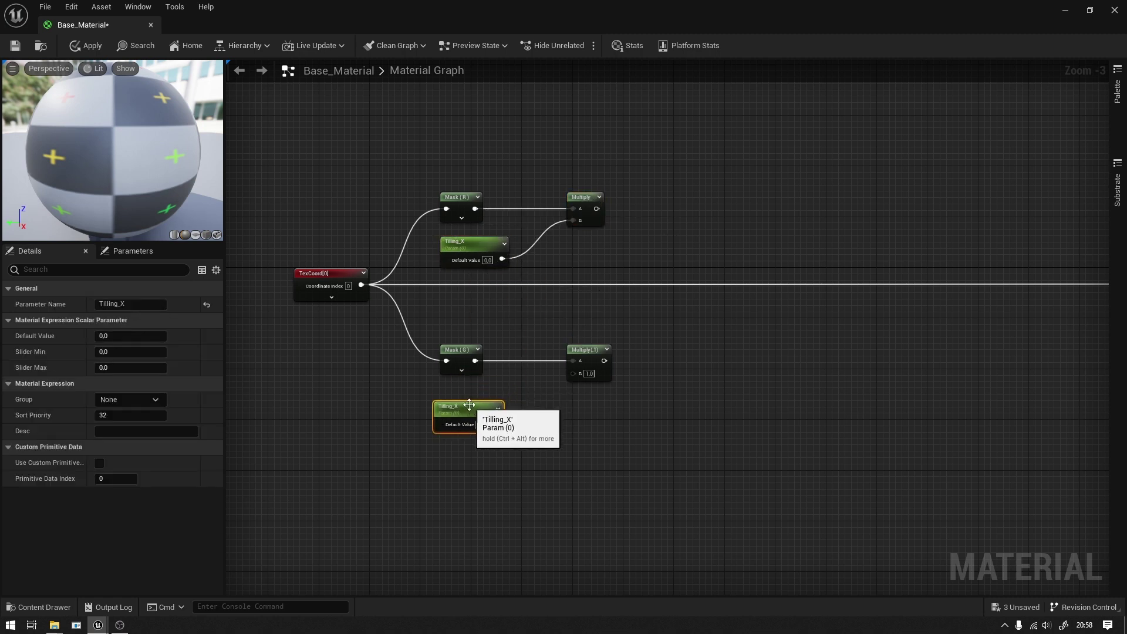
left_click(156, 308)
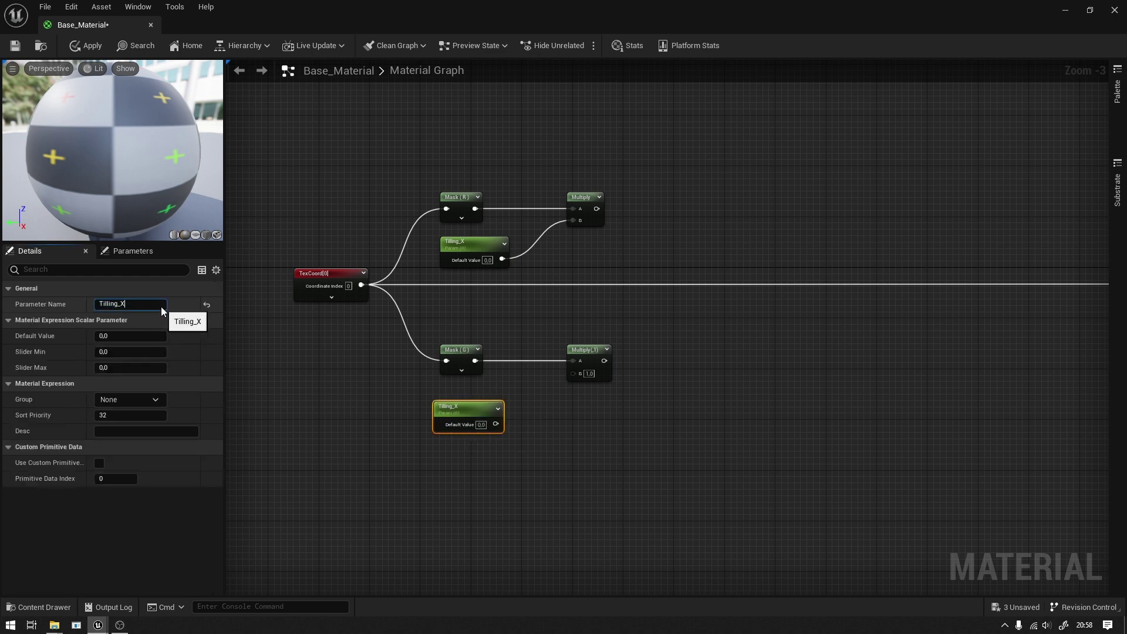
type("Y")
key("Return")
left_click_drag(496, 423, 572, 373)
left_click_drag(457, 400, 461, 393)
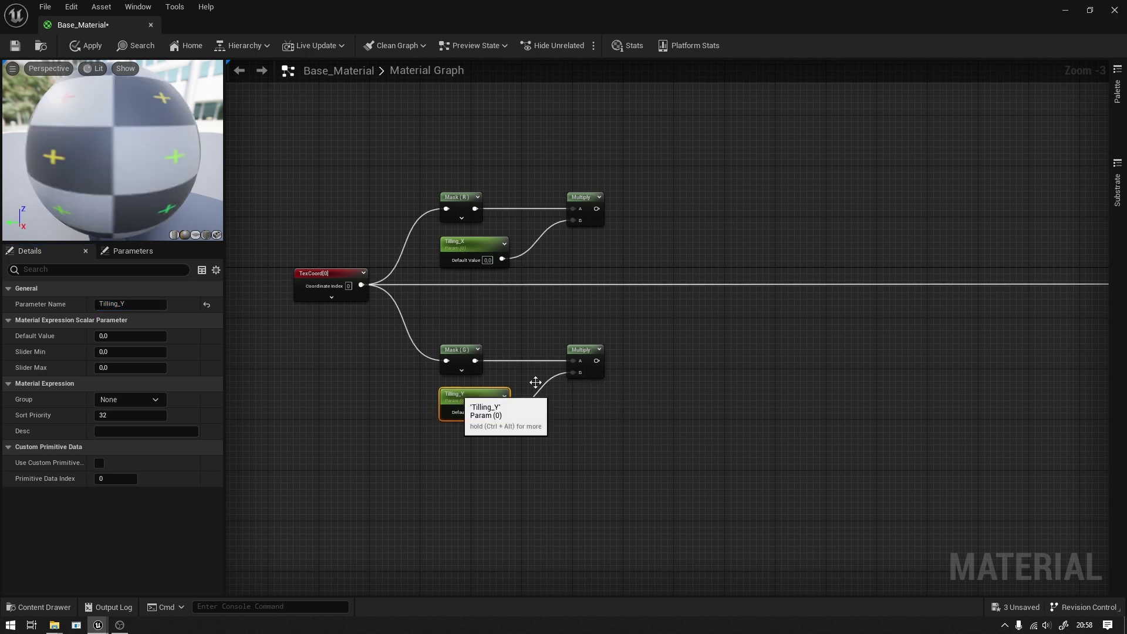
right_click_drag(777, 282, 629, 290)
Add an Append node taking the upper Multiply as A and lower as B, outputting to Base UVs
right_click(598, 252)
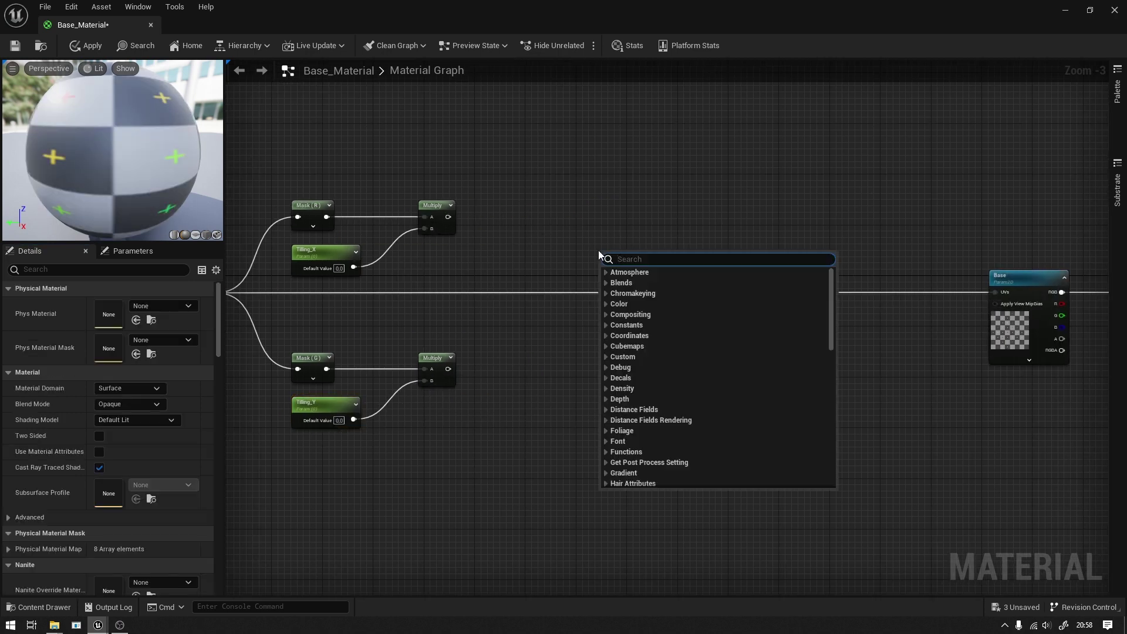
type("appen")
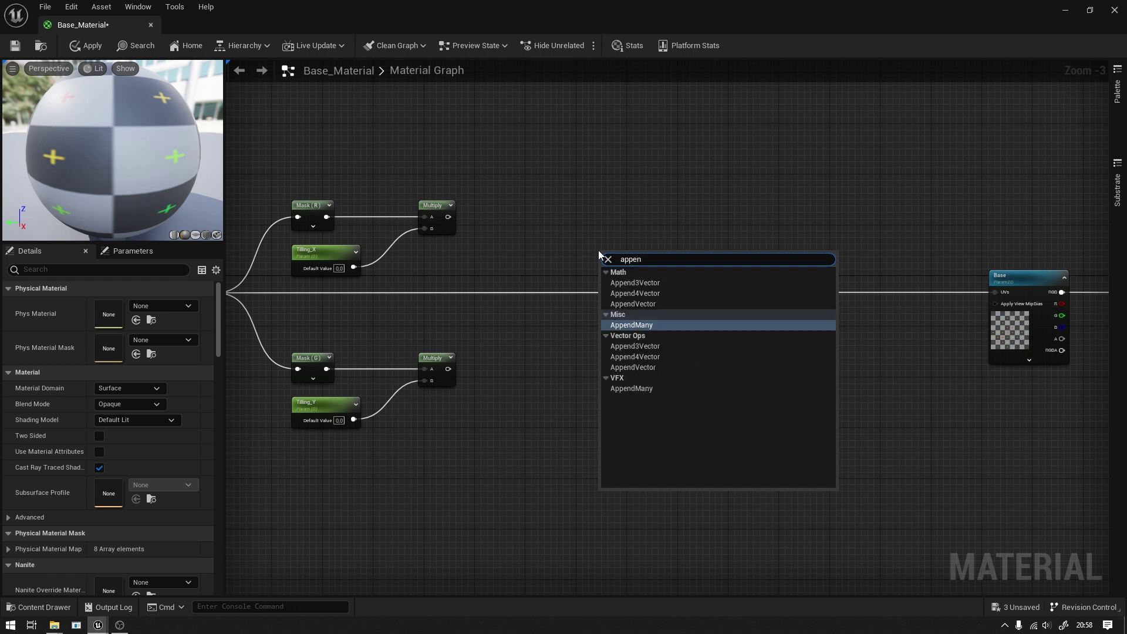
left_click(646, 304)
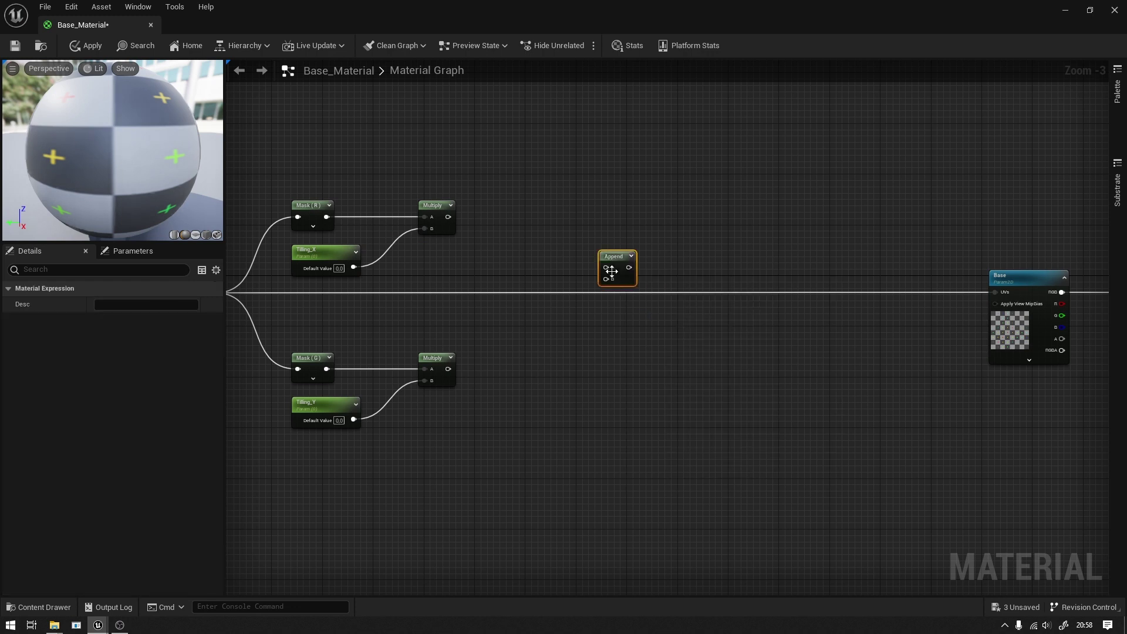
left_click_drag(449, 217, 606, 267)
mouse_move(449, 369)
left_mouse_down()
mouse_move(618, 282)
mouse_move(609, 277)
left_mouse_up()
mouse_move(609, 276)
left_mouse_down()
mouse_move(599, 276)
mouse_move(995, 291)
left_mouse_up()
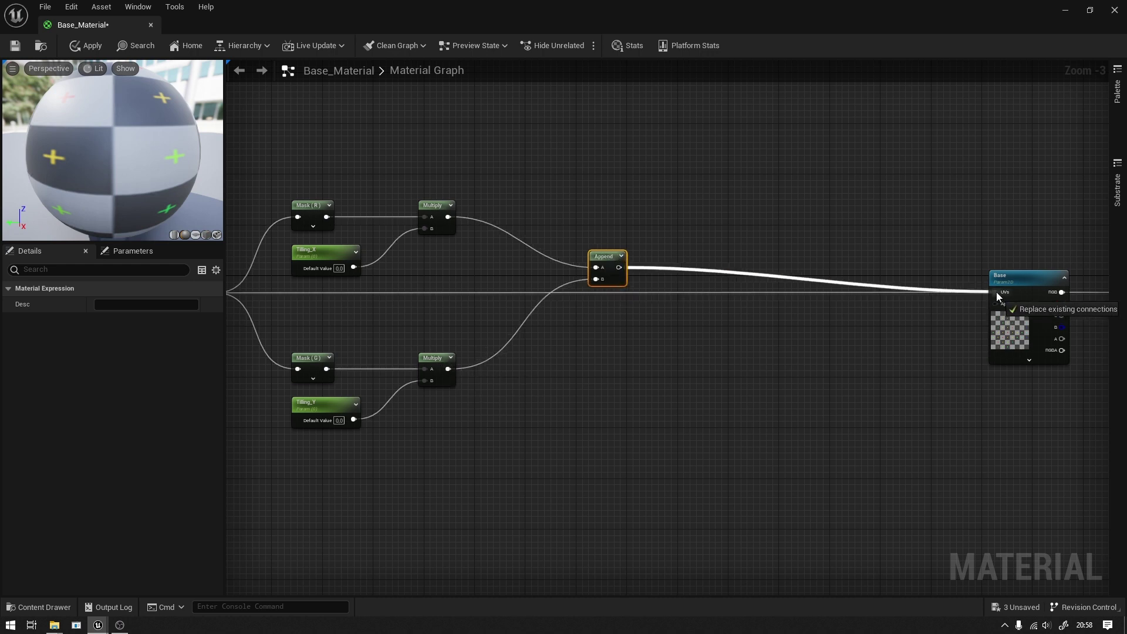
left_click_drag(624, 267, 674, 287)
right_click_drag(460, 181, 641, 214)
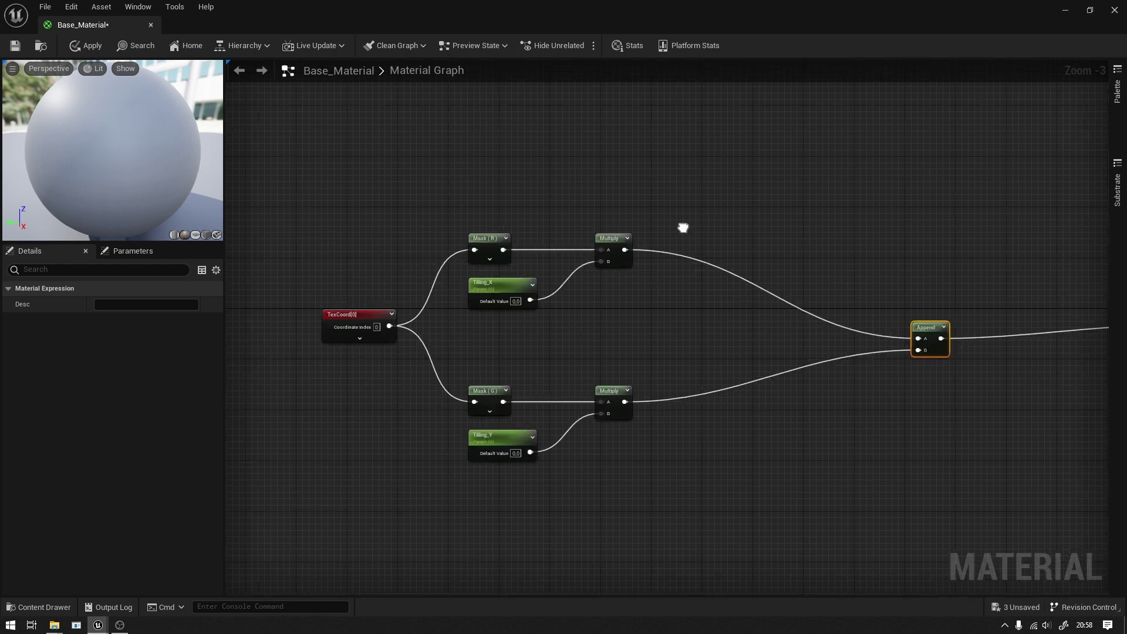
left_click_drag(688, 170, 459, 320)
Wrap the Mask (R)/Tilling_X/Multiply row in comment X and the Mask (G) row in comment Y
left_click_drag(696, 177, 495, 324)
type("c")
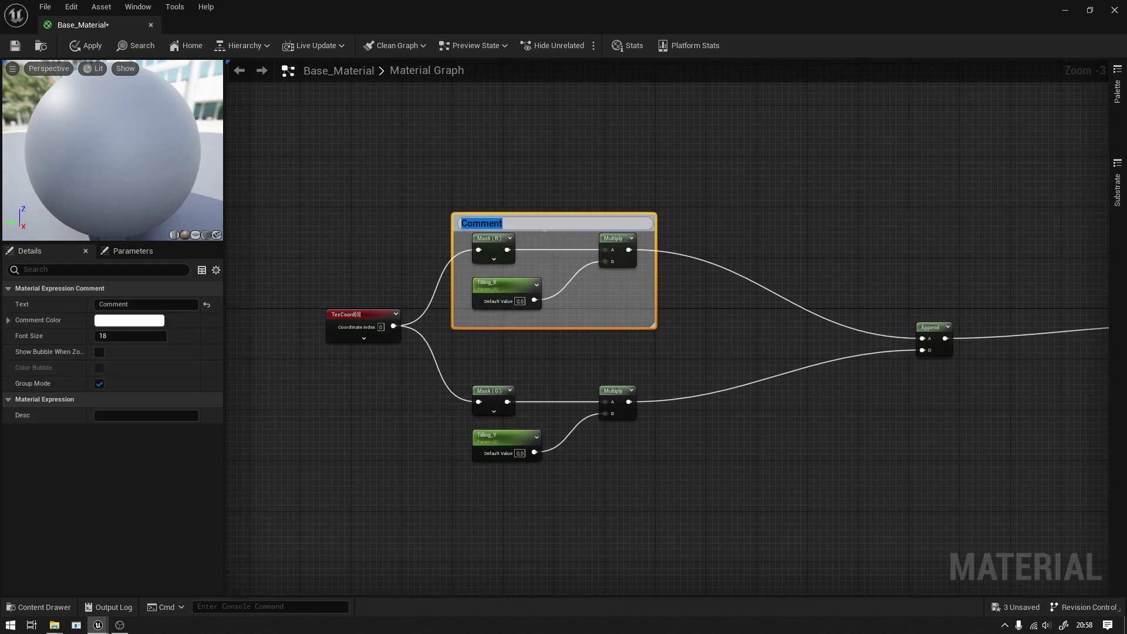
type("X")
left_click(664, 345)
left_click_drag(675, 364, 467, 489)
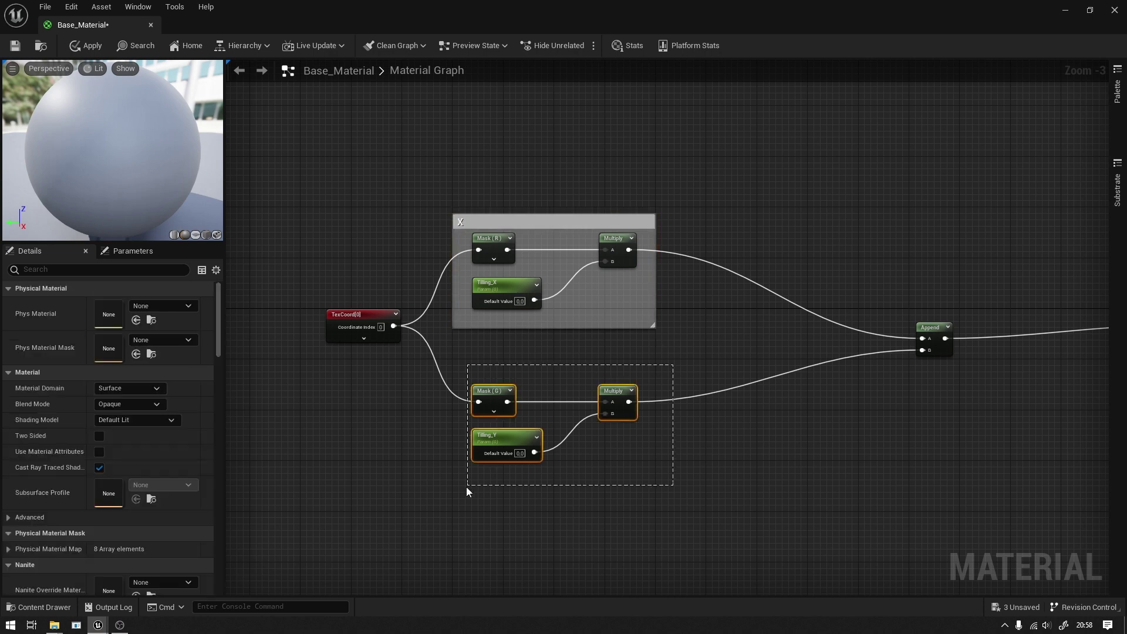
left_click_drag(657, 365, 460, 481)
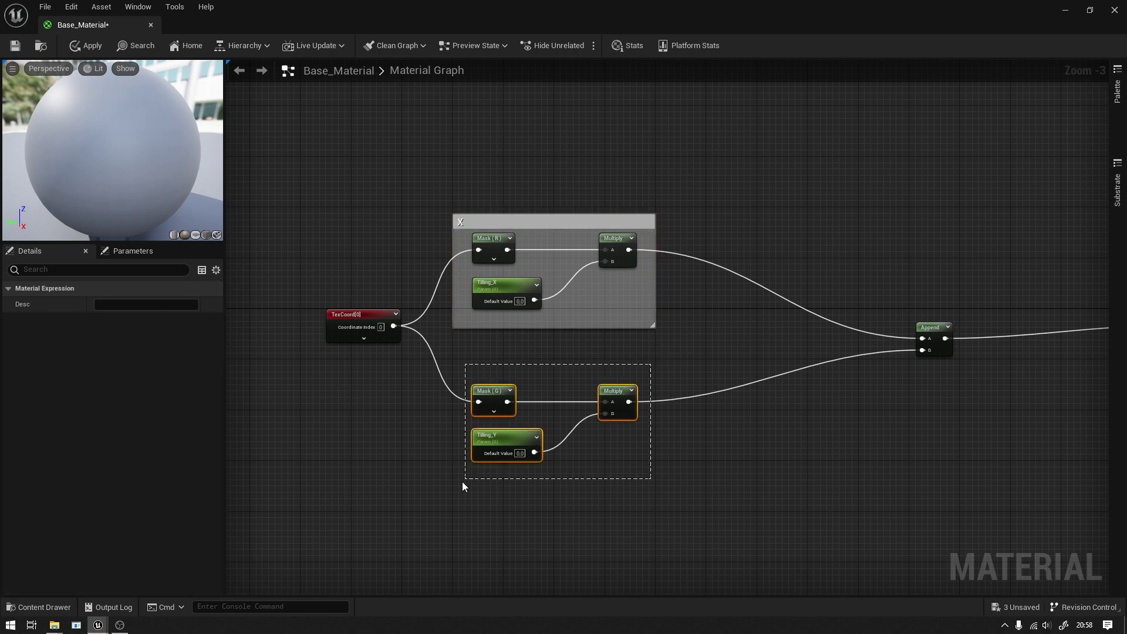
key("c")
key("Return")
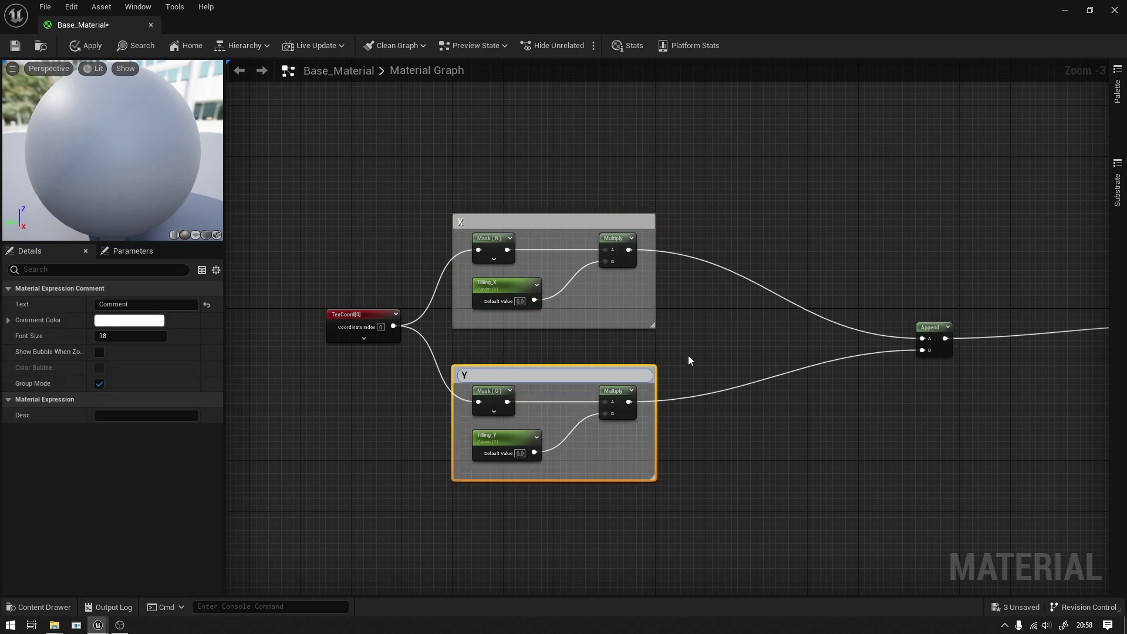
left_click(688, 354)
Rearrange the Append, Base, TexCoord nodes and X/Y comment groups into a tidy layout
right_click_drag(925, 314, 659, 311)
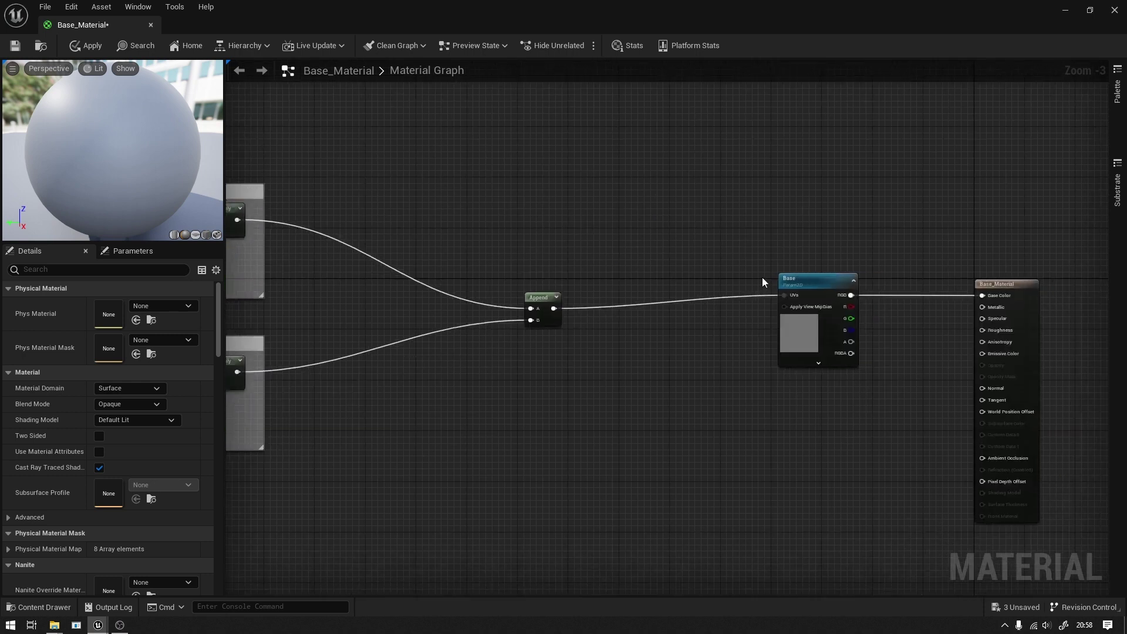
left_click_drag(793, 287, 794, 293)
mouse_move(546, 297)
left_mouse_down()
mouse_move(457, 295)
mouse_move(498, 295)
left_mouse_up()
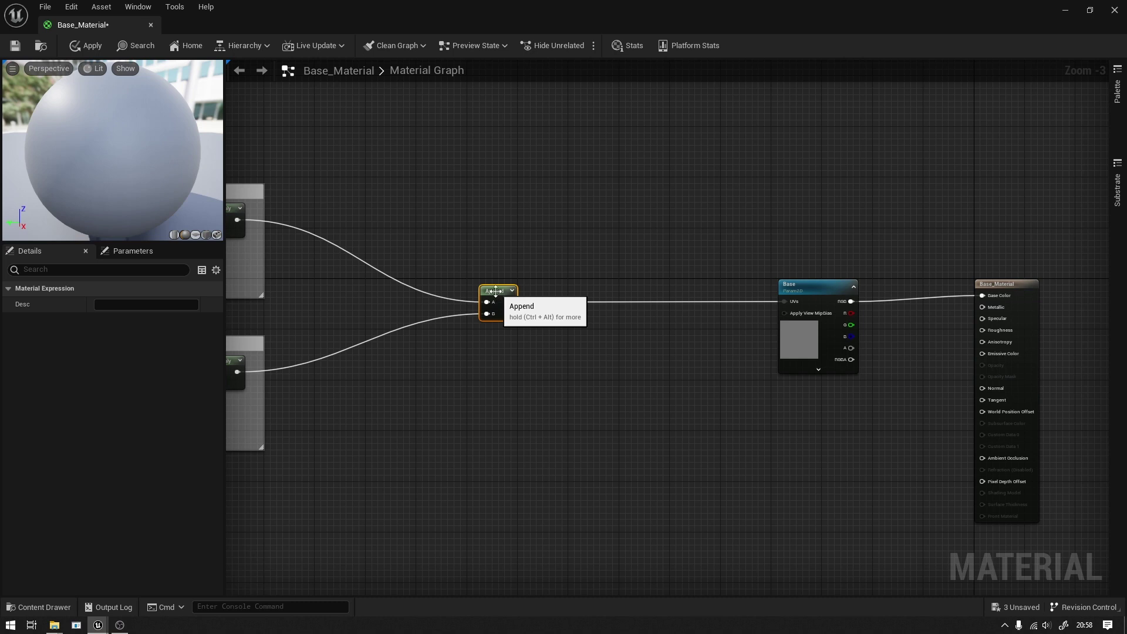
right_click_drag(390, 232, 569, 238)
scroll(771, 171, "down", 3)
left_click_drag(770, 172, 599, 329)
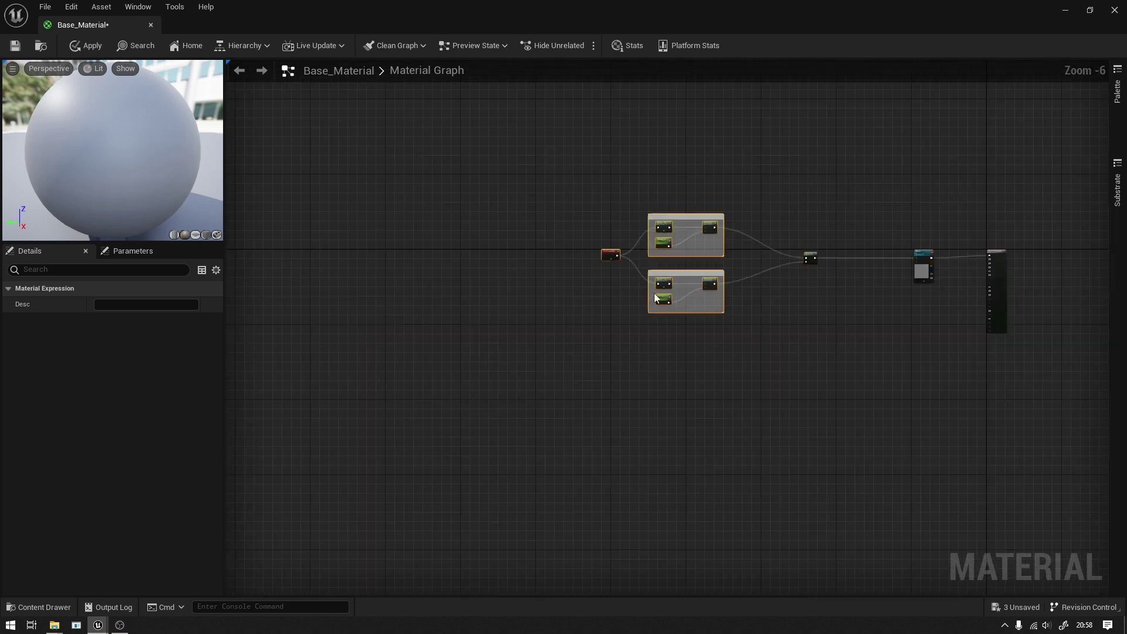
scroll(708, 232, "up", 3)
left_click_drag(708, 232, 494, 232)
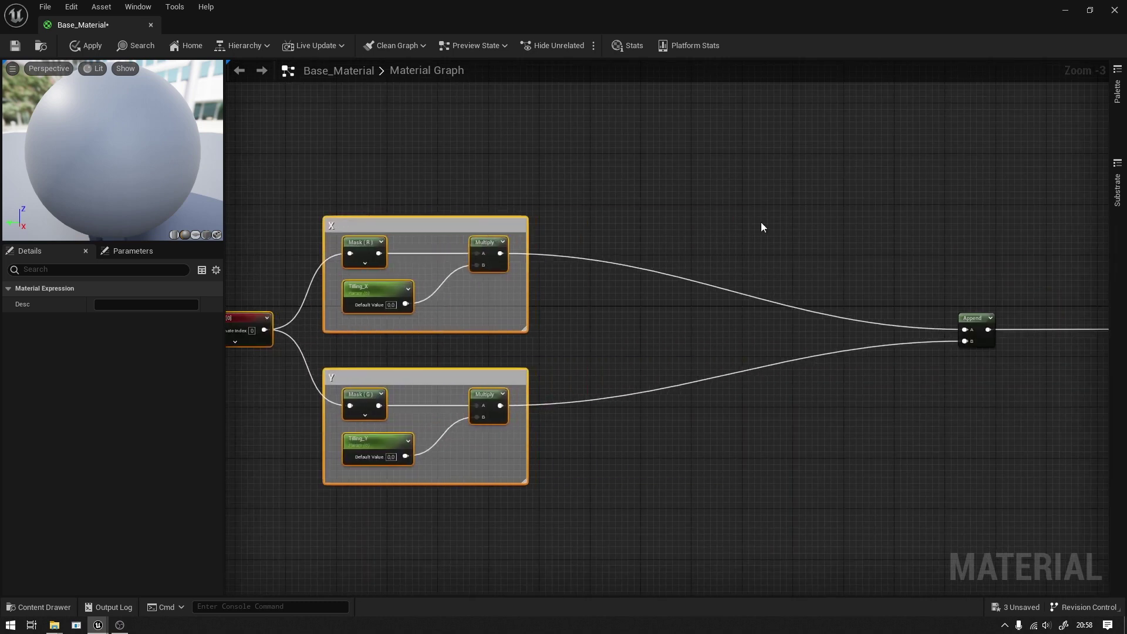
left_click(763, 226)
right_click_drag(939, 229, 521, 231)
scroll(671, 312, "up", 1)
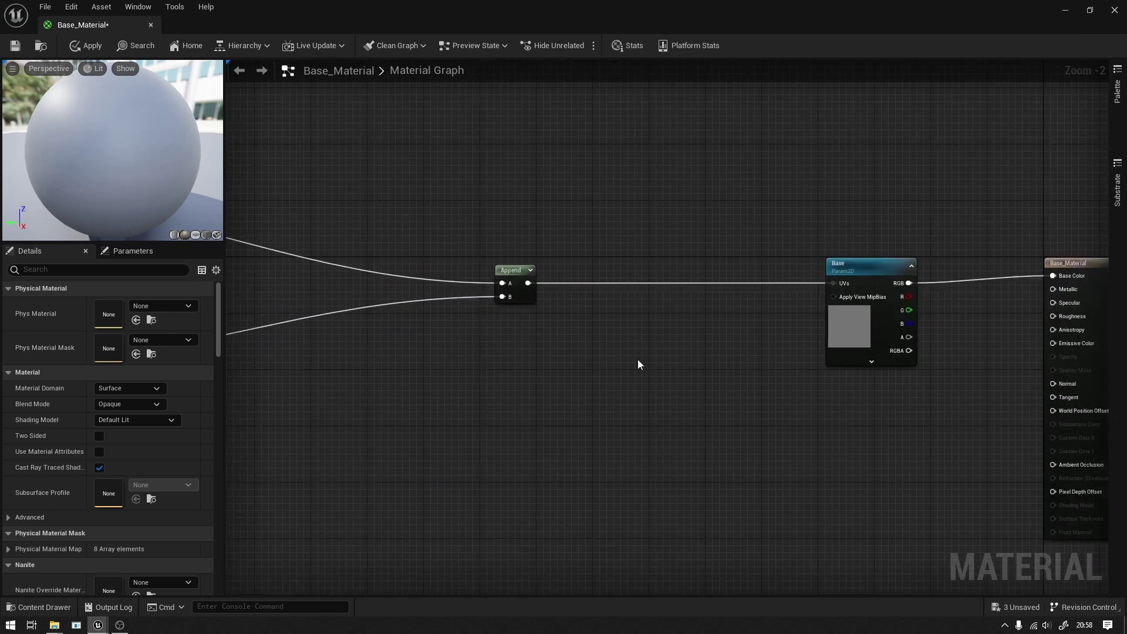
left_click(638, 359)
Add a scalar parameter named Tilling next to the Append node
scroll(238, 182, "down", 1)
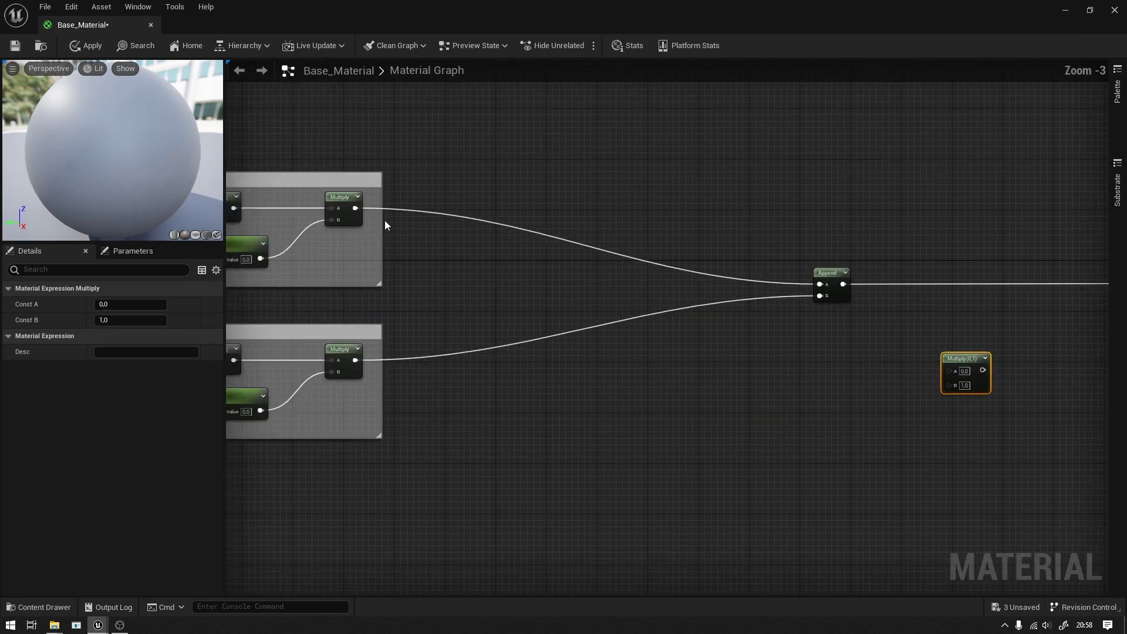
right_click_drag(238, 181, 359, 210)
right_click_drag(896, 331, 627, 329)
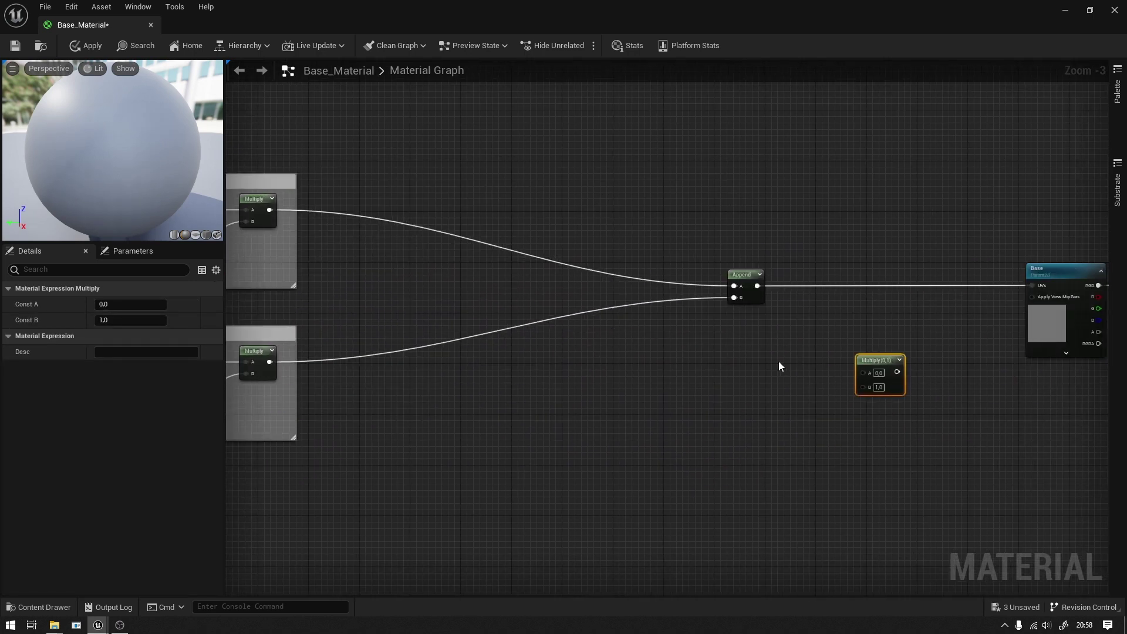
right_click_drag(804, 363, 731, 332)
right_click(674, 365)
type("sca")
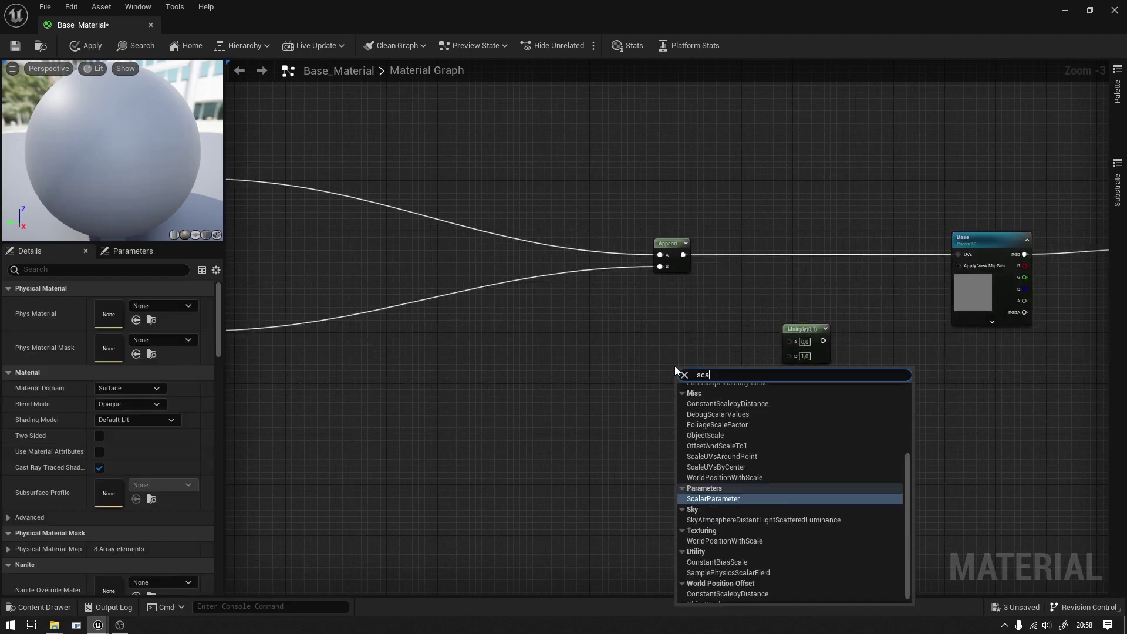
type("lar")
key("Return")
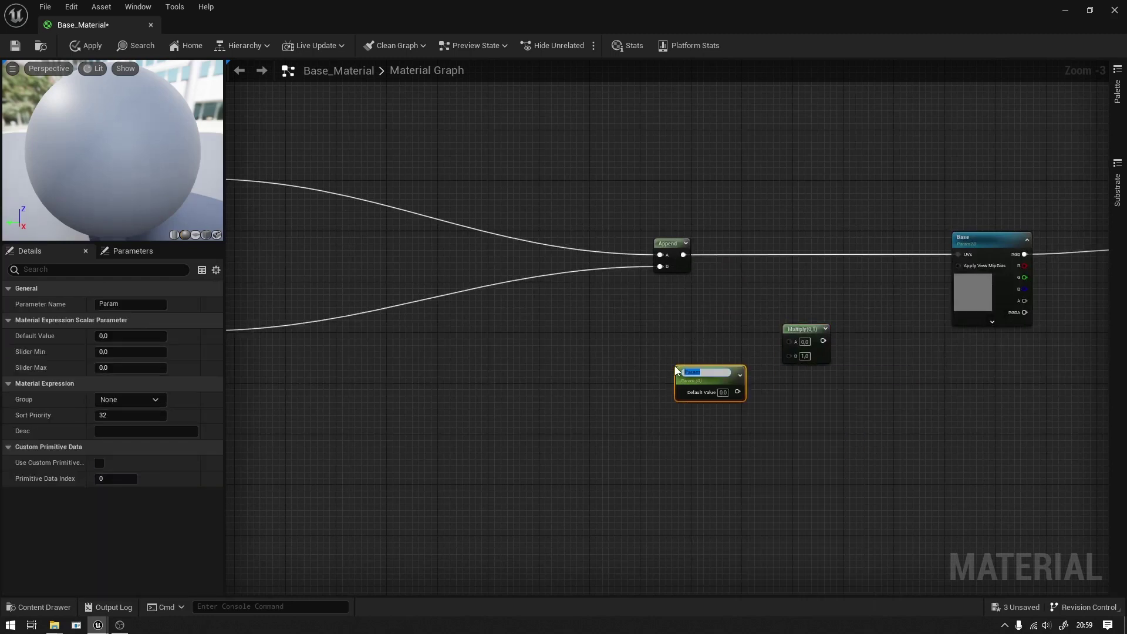
type("Tilling")
key("Return")
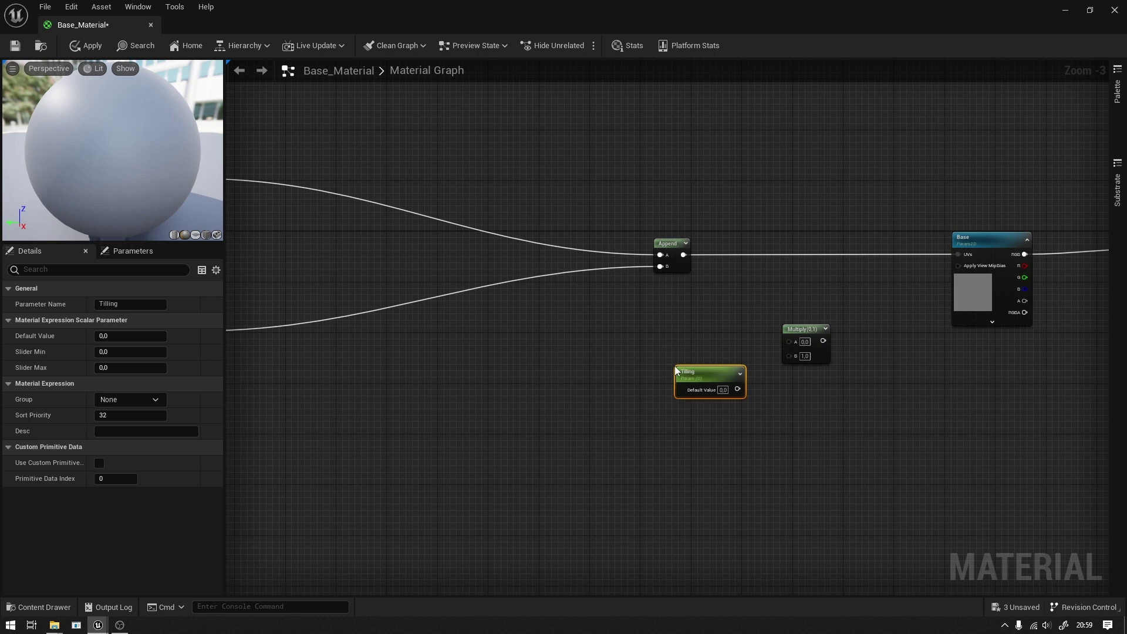
Multiply Append (A) by Tilling (B), route the result into Base UVs, and tidy node positions
left_click_drag(683, 255, 788, 341)
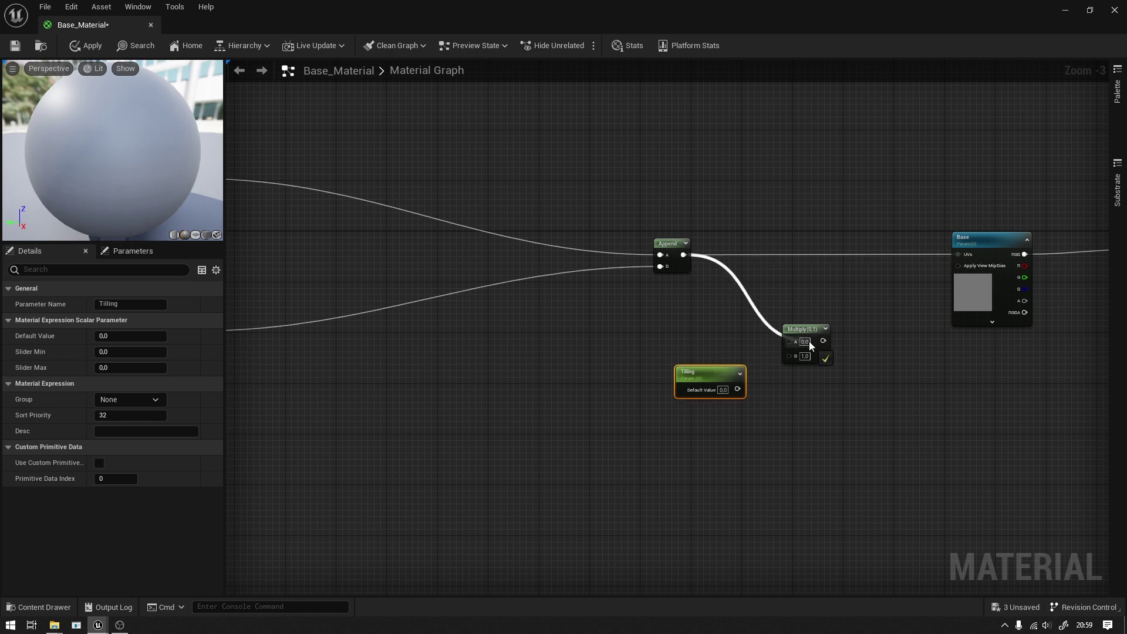
mouse_move(738, 389)
left_mouse_down()
mouse_move(970, 251)
mouse_move(958, 255)
left_mouse_up()
left_click_drag(796, 331, 831, 246)
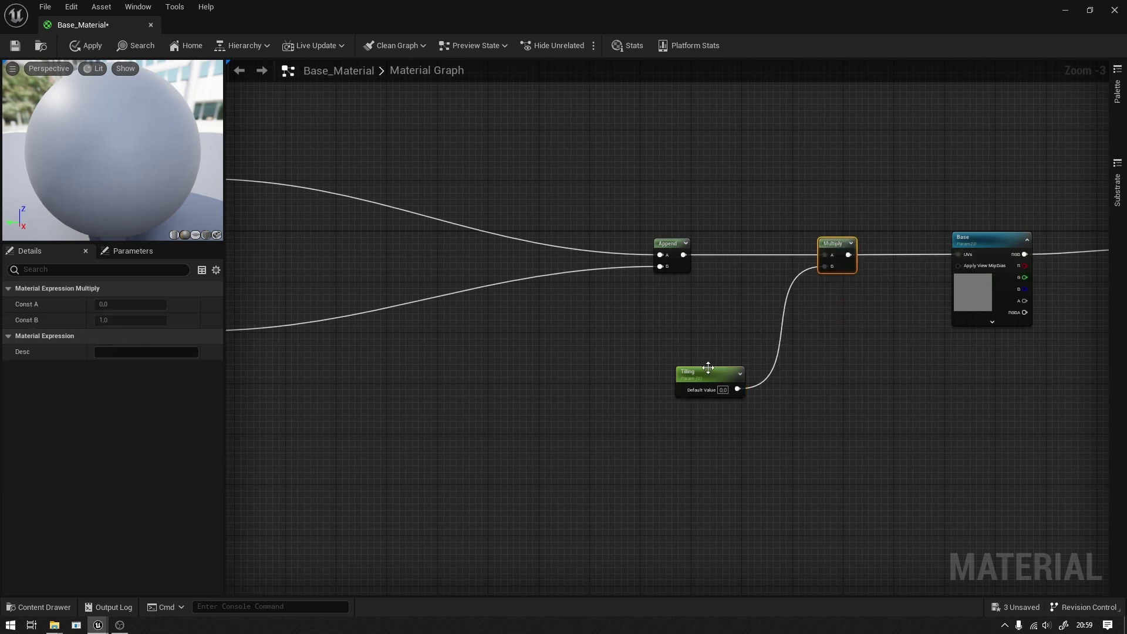
left_click_drag(708, 367, 695, 301)
right_click_drag(858, 225, 599, 243)
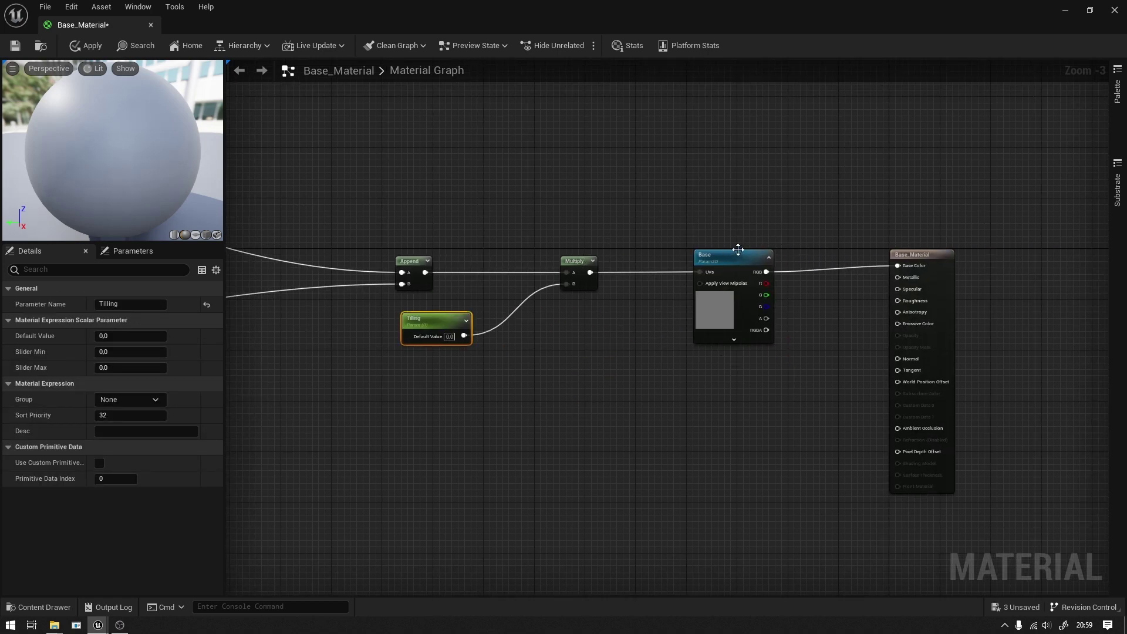
left_click_drag(710, 259, 760, 259)
left_click_drag(587, 260, 548, 261)
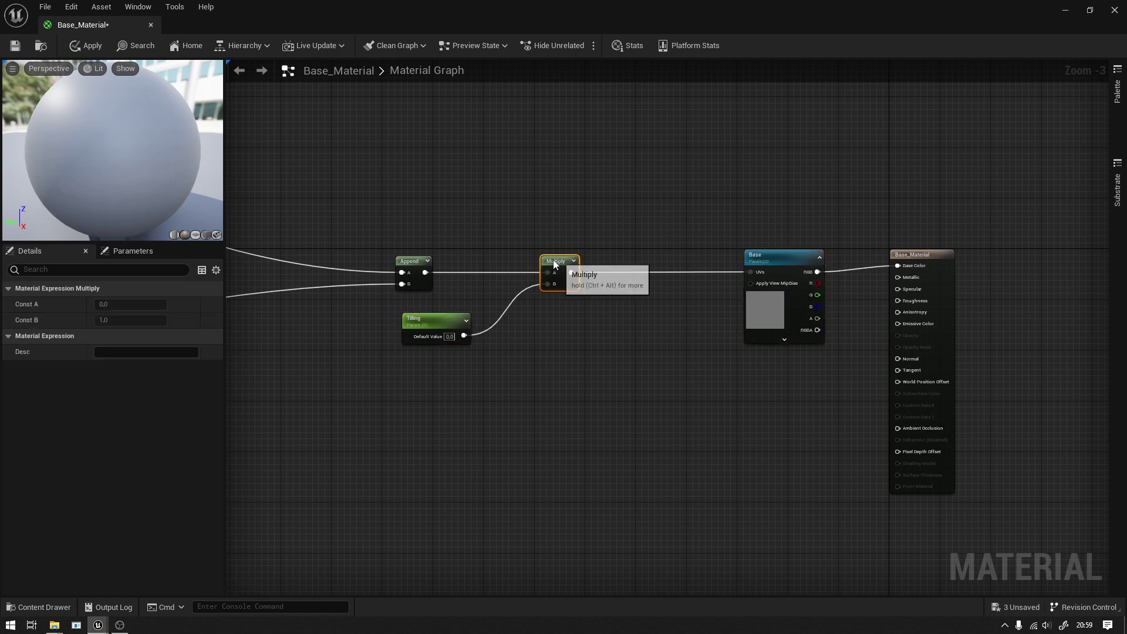
left_click_drag(918, 252, 988, 253)
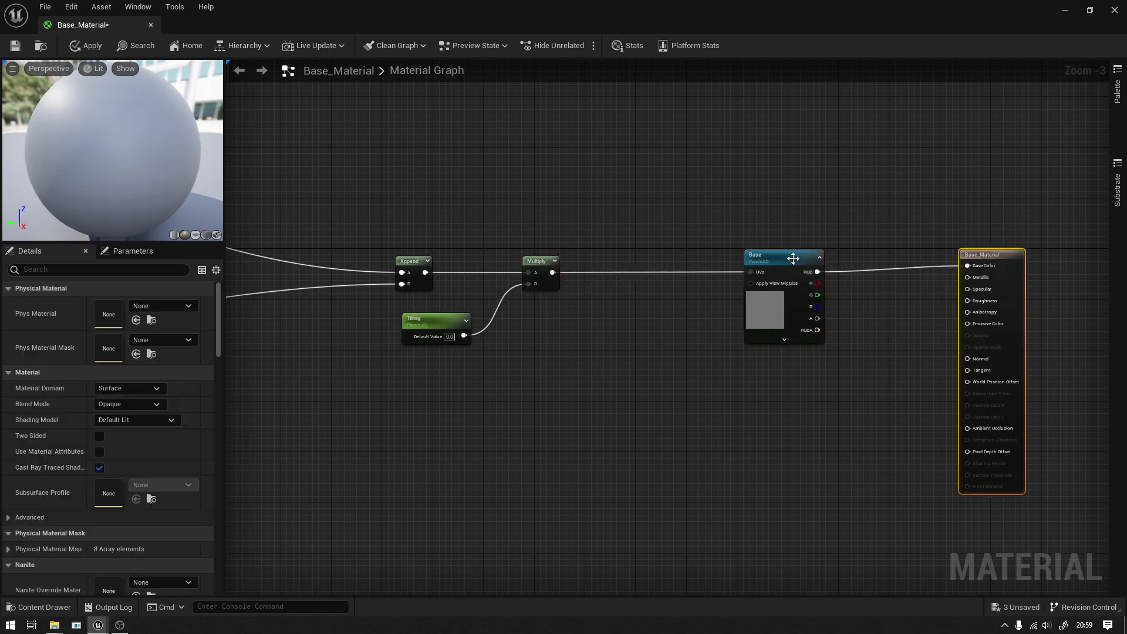
left_click_drag(763, 255, 857, 255)
left_click(733, 232)
Add a CustomRotator above the chain and feed the tiling Multiply's output into its UVs
right_click(735, 229)
type("r")
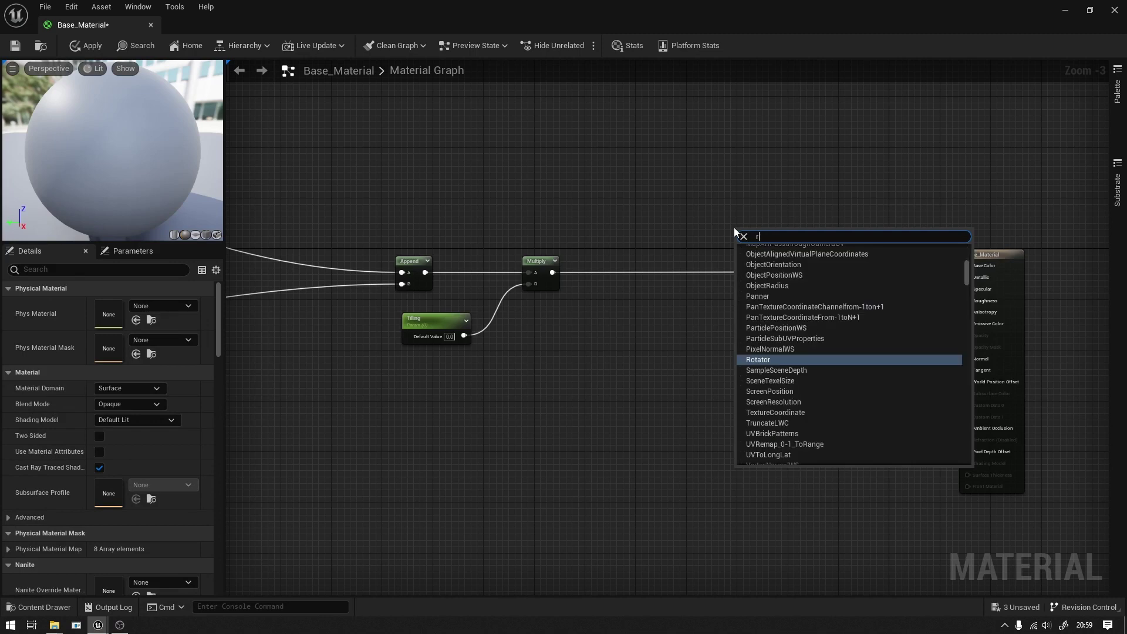
type("otat")
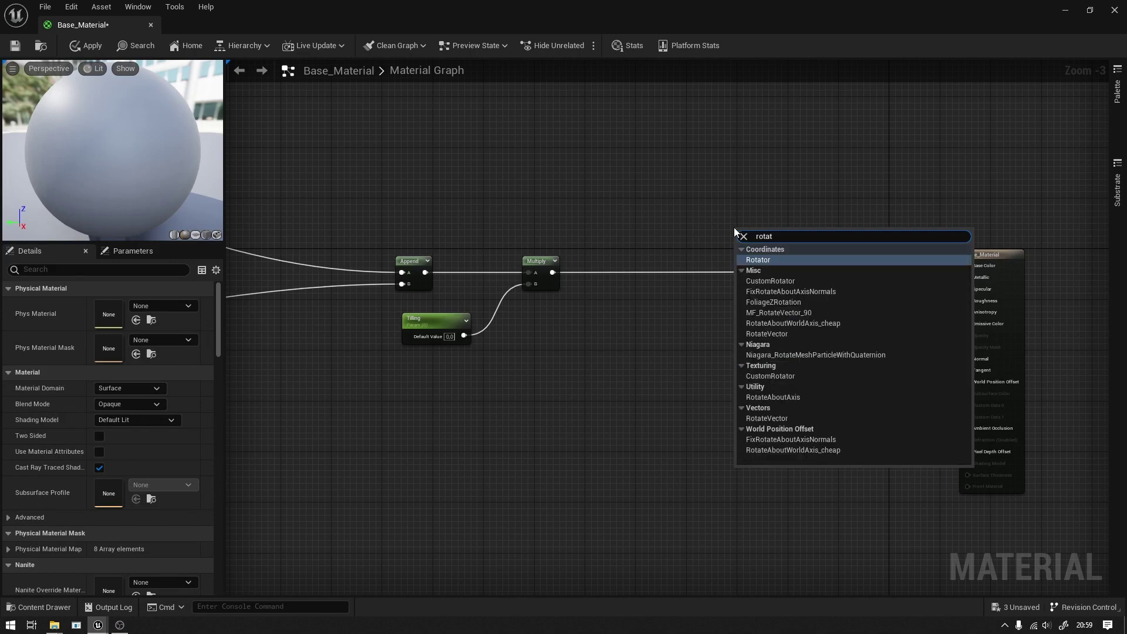
left_click(773, 281)
left_click_drag(753, 233, 678, 212)
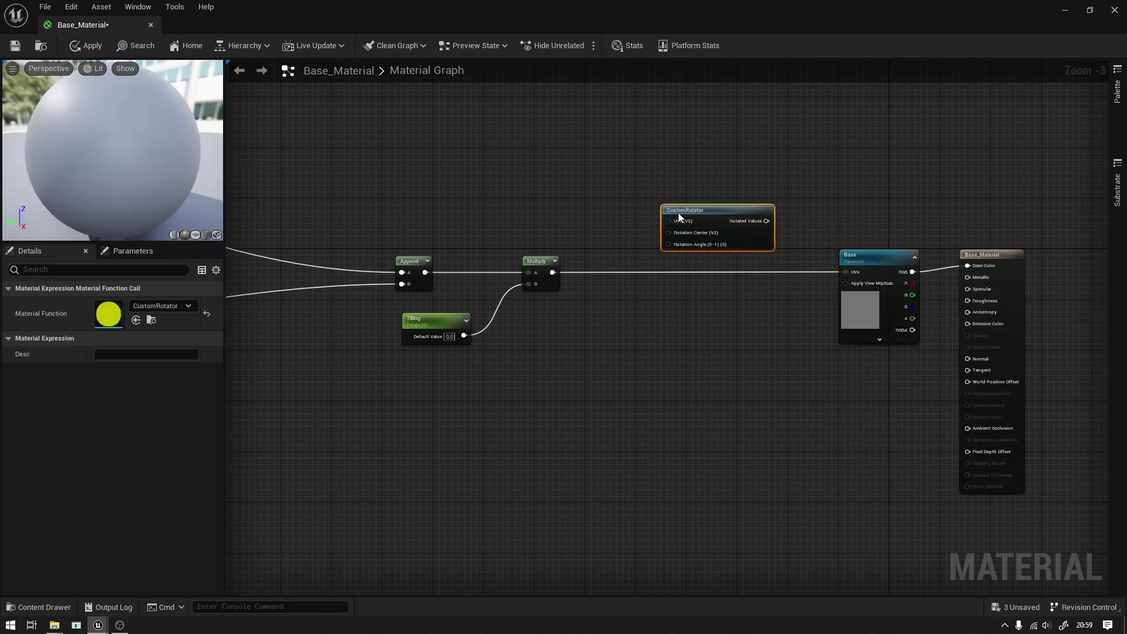
left_click_drag(552, 273, 671, 221)
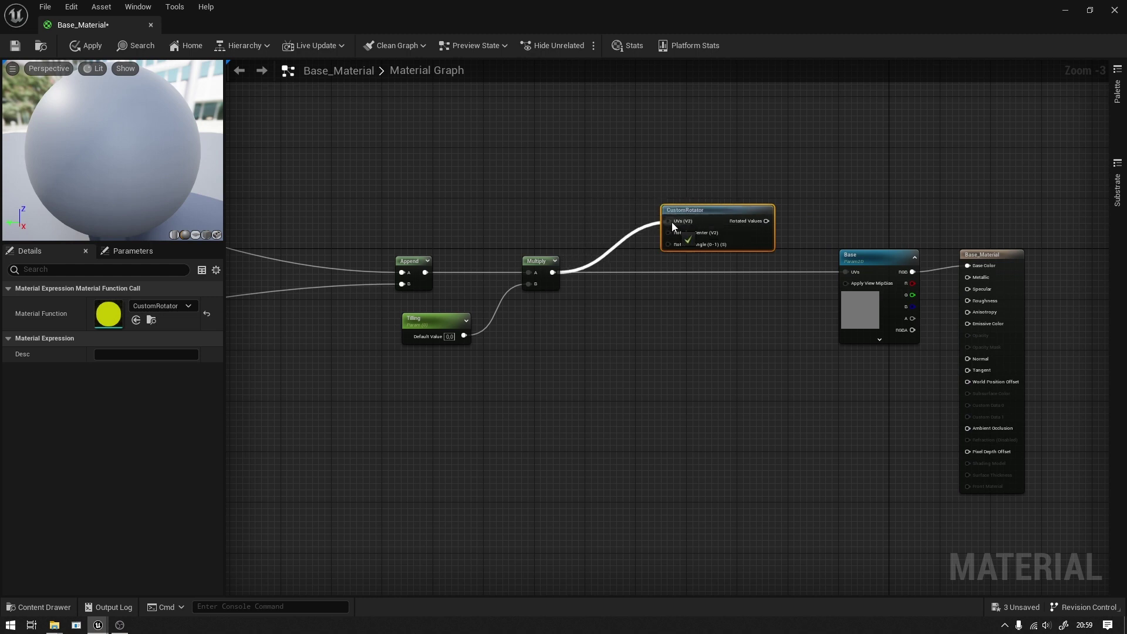
Connect a Constant3Vector set to 0.5,0.5,0.5 grey into the CustomRotator's Rotation Center
left_click(637, 325)
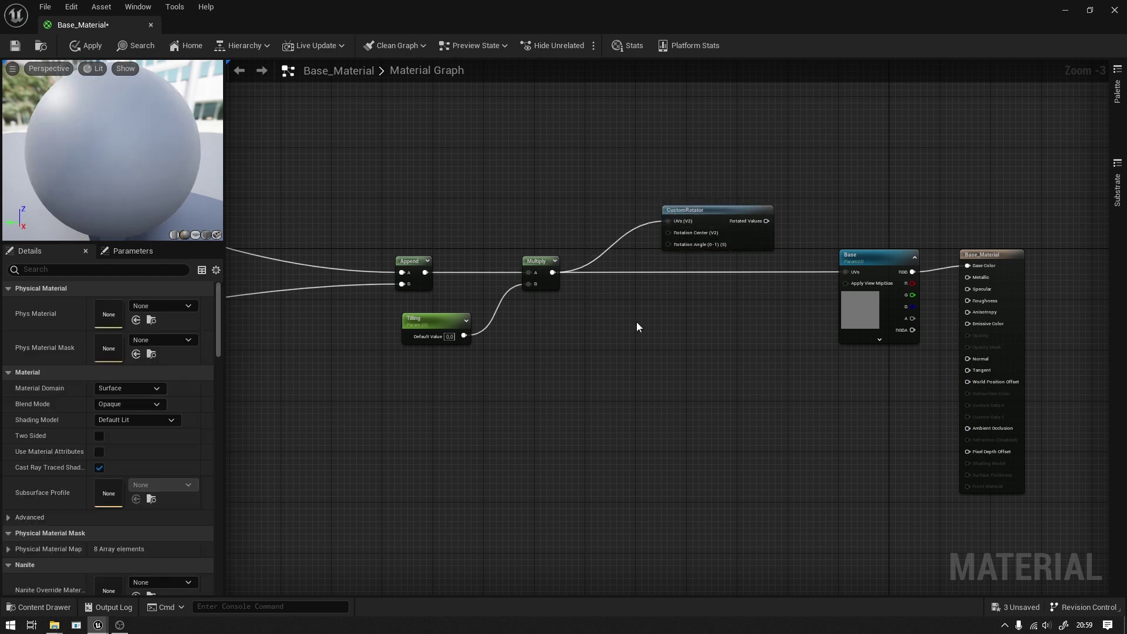
left_click(636, 326)
left_click_drag(639, 326, 556, 325)
left_click_drag(632, 335, 667, 232)
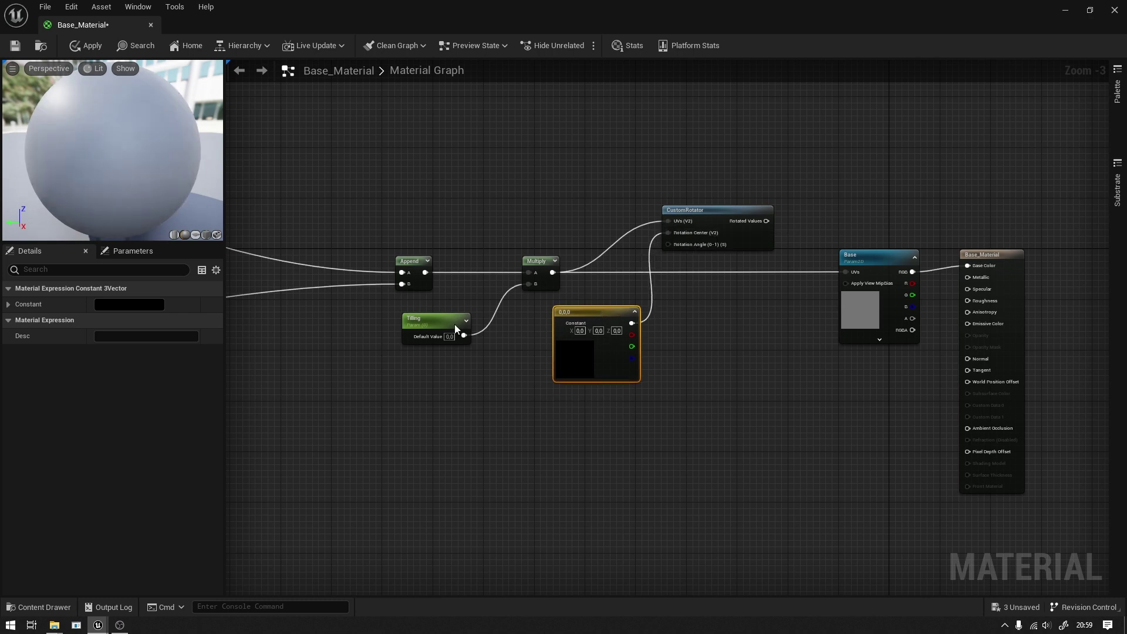
left_click(141, 304)
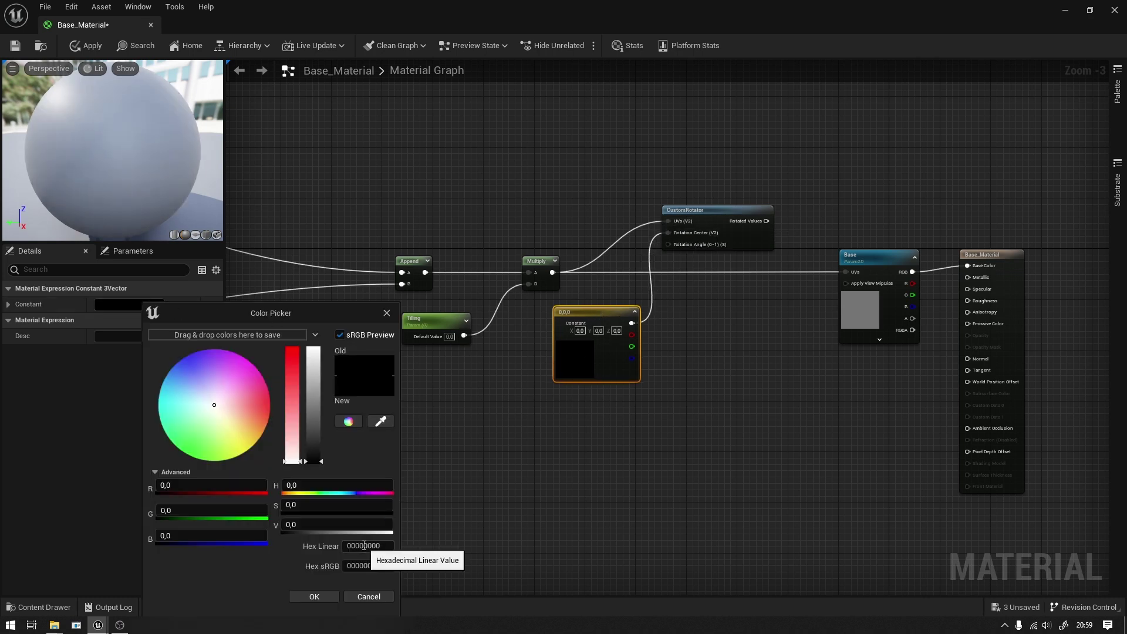
left_click(346, 522)
type("5")
key("Return")
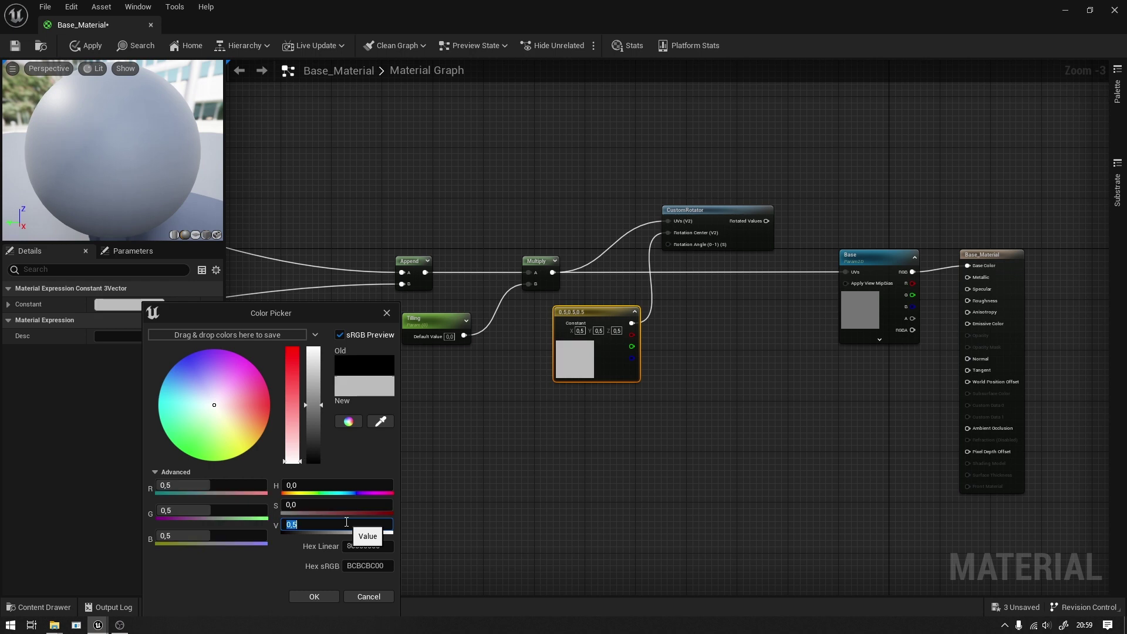
left_click(703, 405)
right_click(622, 430)
Add a Rotate scalar parameter feeding a Divide node with B set to 360
type("scalar")
key("Return")
type("Rotate")
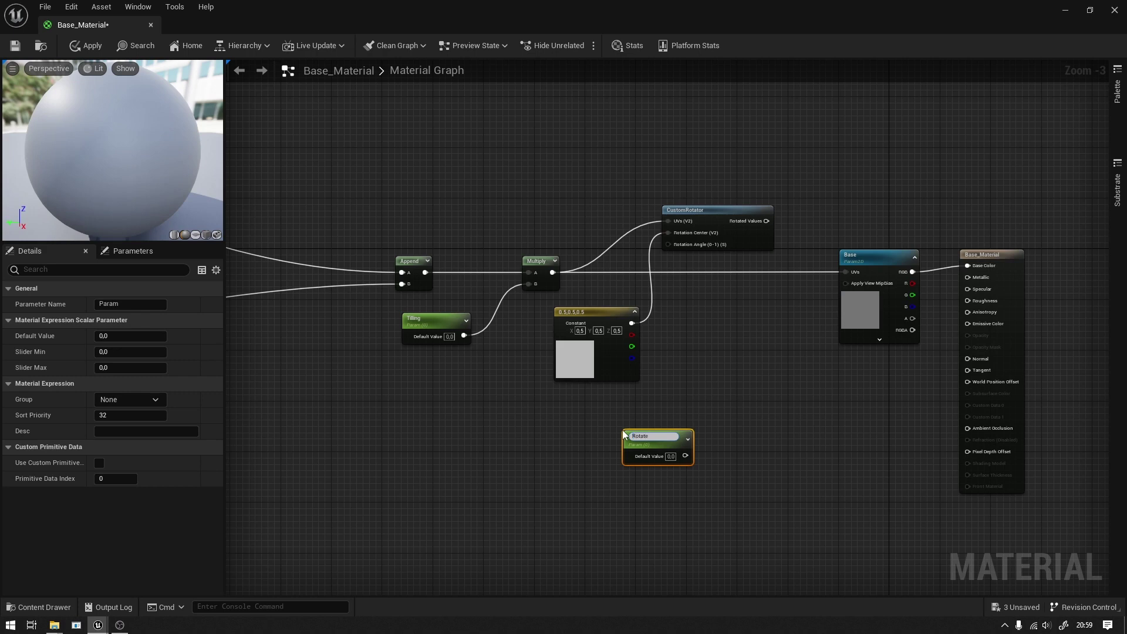
key("Return")
left_click_drag(630, 435, 562, 414)
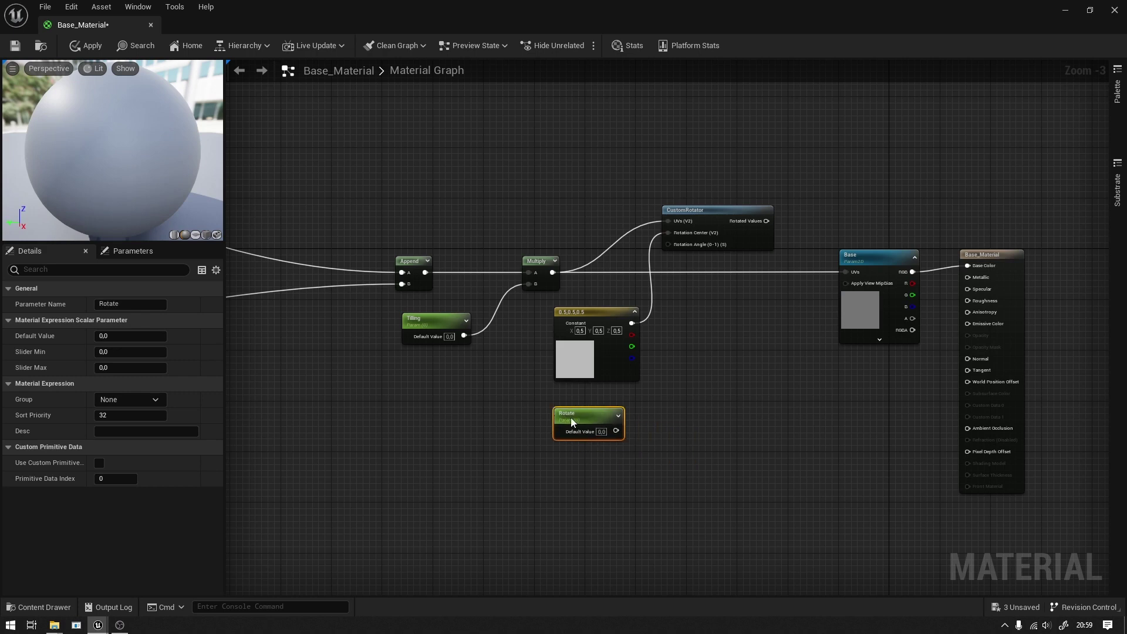
left_click(707, 415)
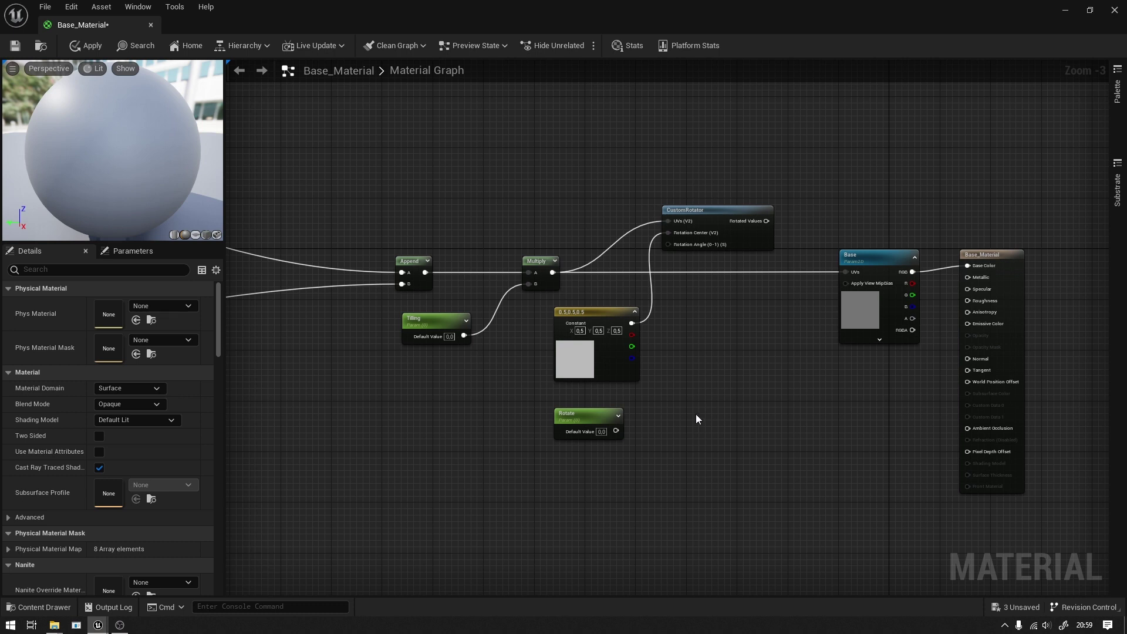
left_click(695, 414)
left_click_drag(698, 417, 703, 433)
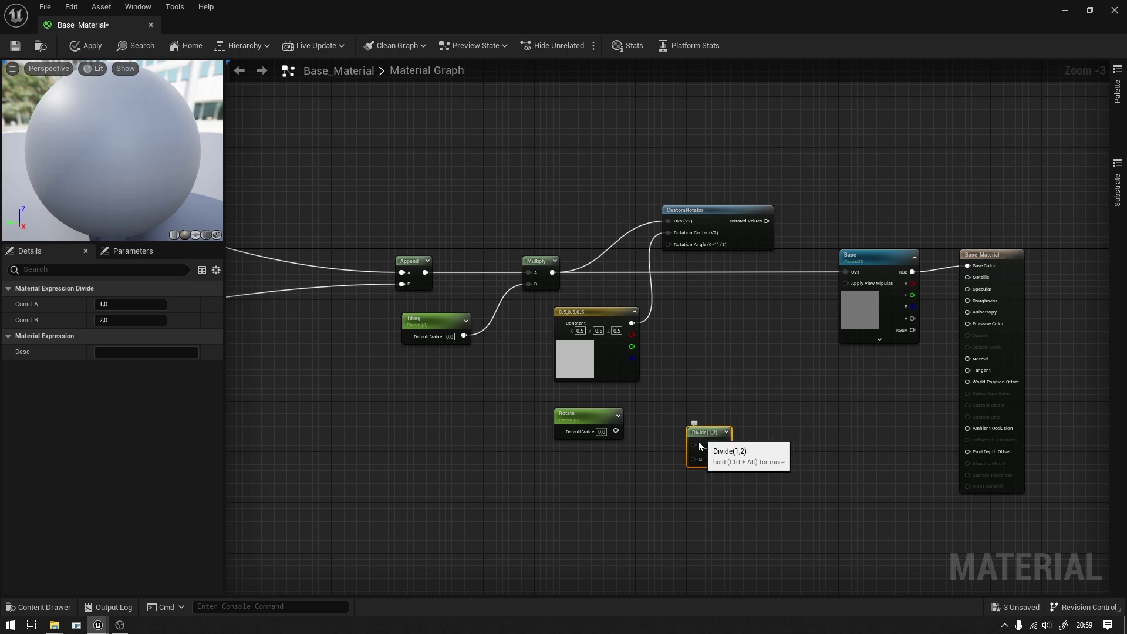
left_click_drag(615, 432, 695, 445)
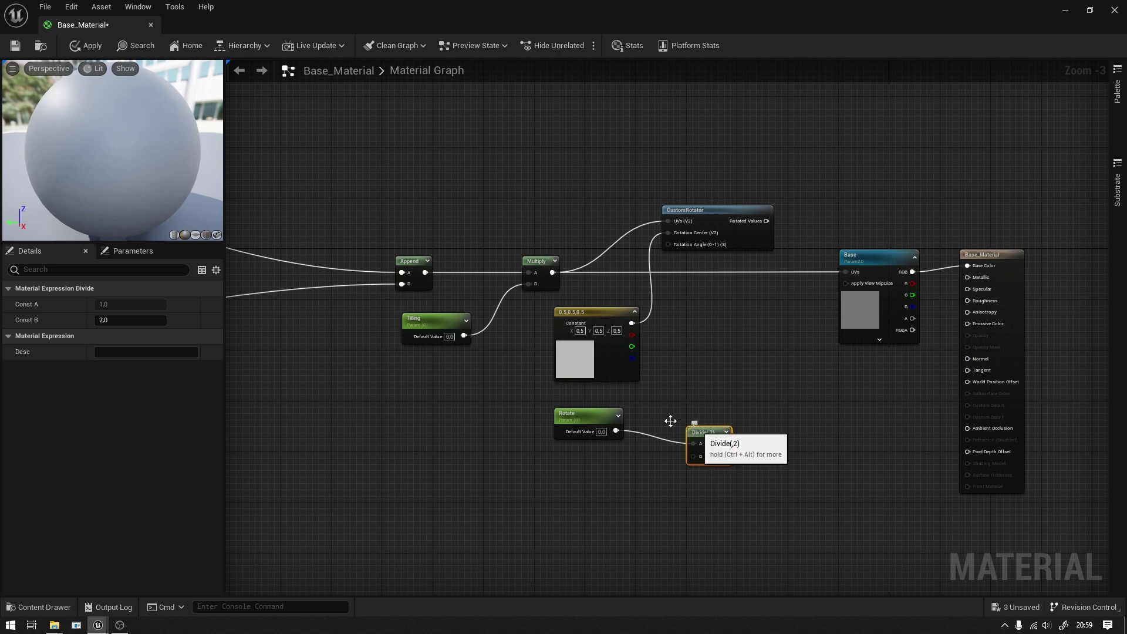
left_click(118, 321)
type("360")
key("Return")
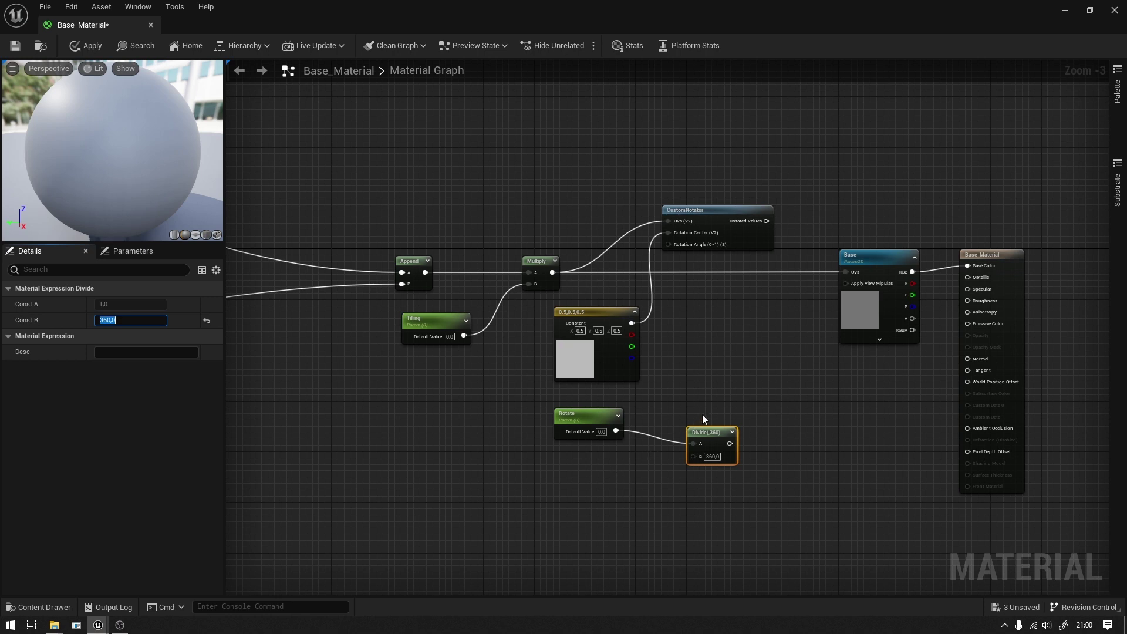
Wire Divide into Rotation Angle and Rotated Values into Base UVs, then save
right_click_drag(702, 414, 643, 360)
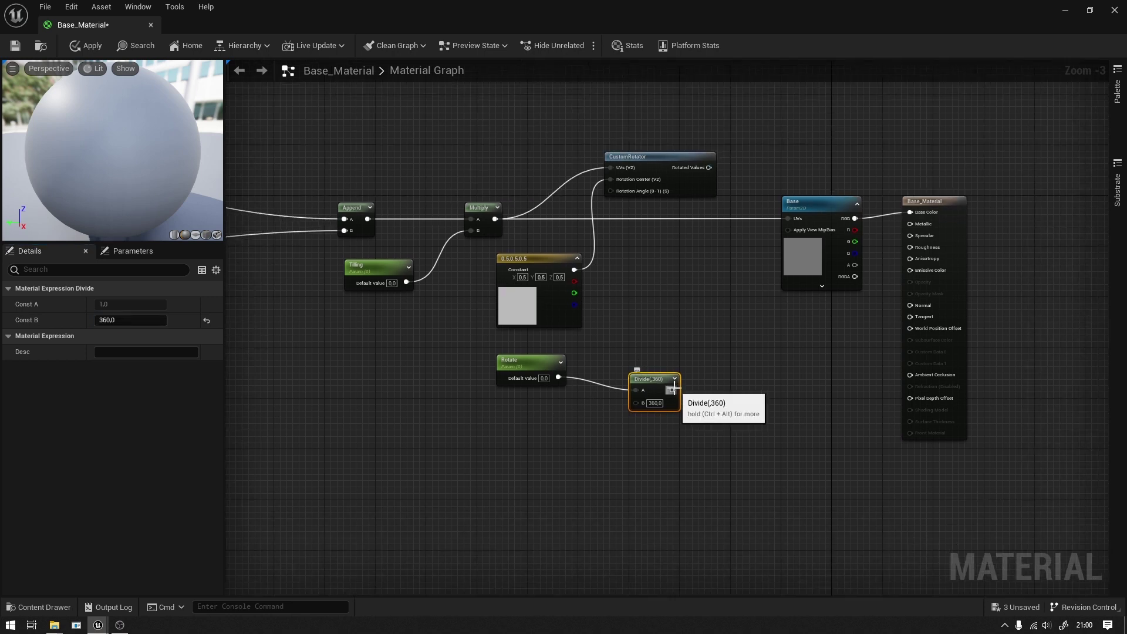
left_click_drag(672, 390, 614, 192)
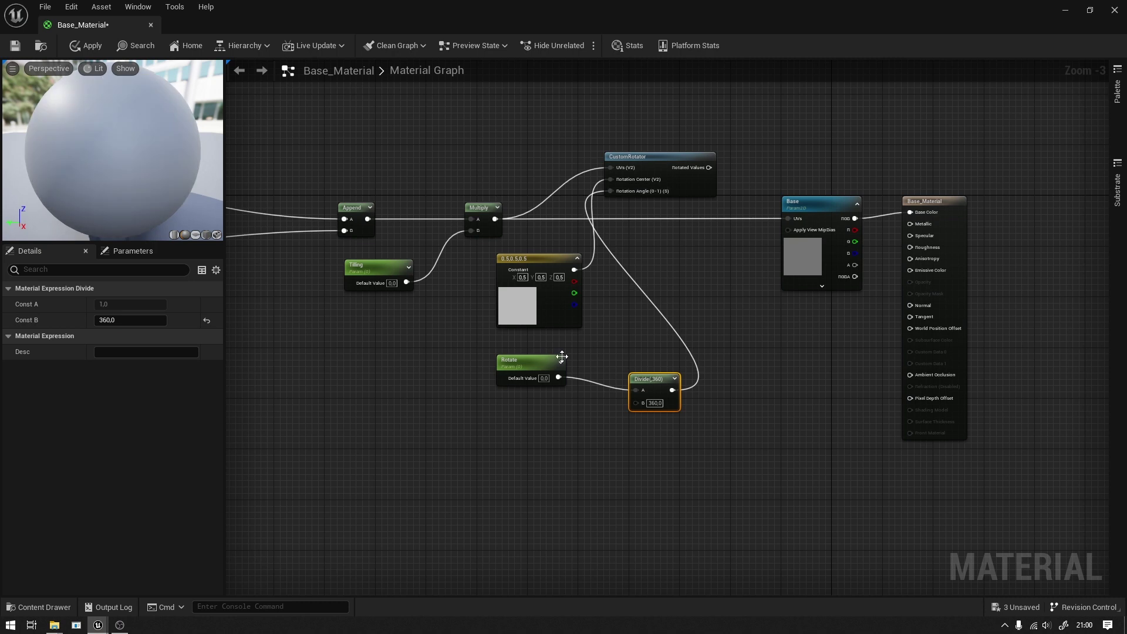
left_click_drag(516, 360, 427, 366)
left_click_drag(650, 379, 554, 340)
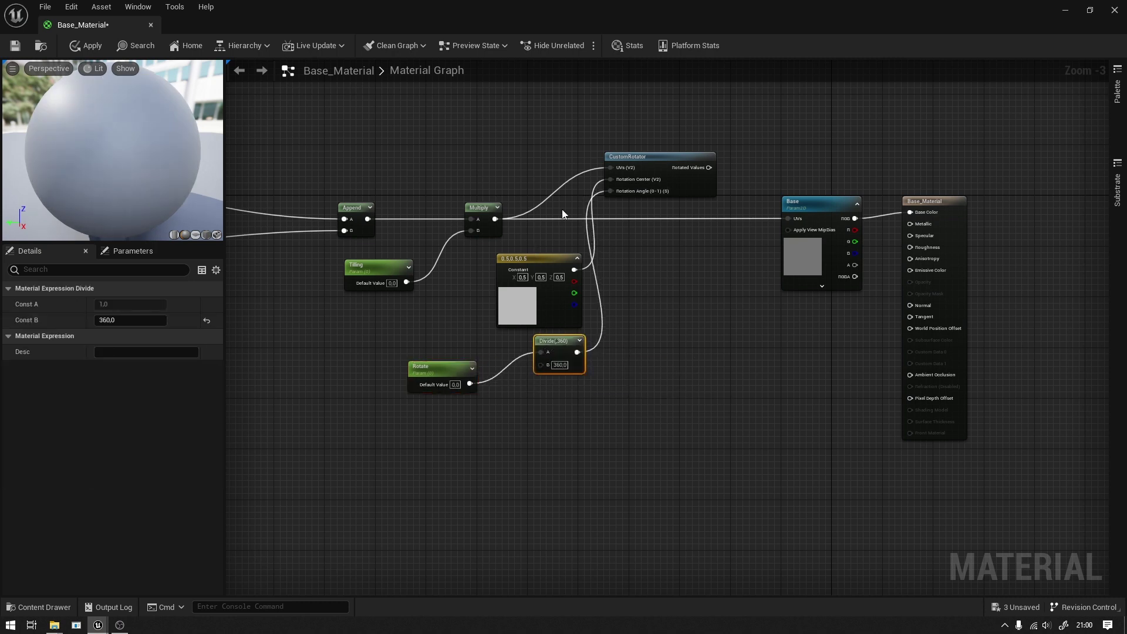
mouse_move(652, 162)
left_mouse_down()
mouse_move(657, 238)
mouse_move(796, 221)
left_mouse_up()
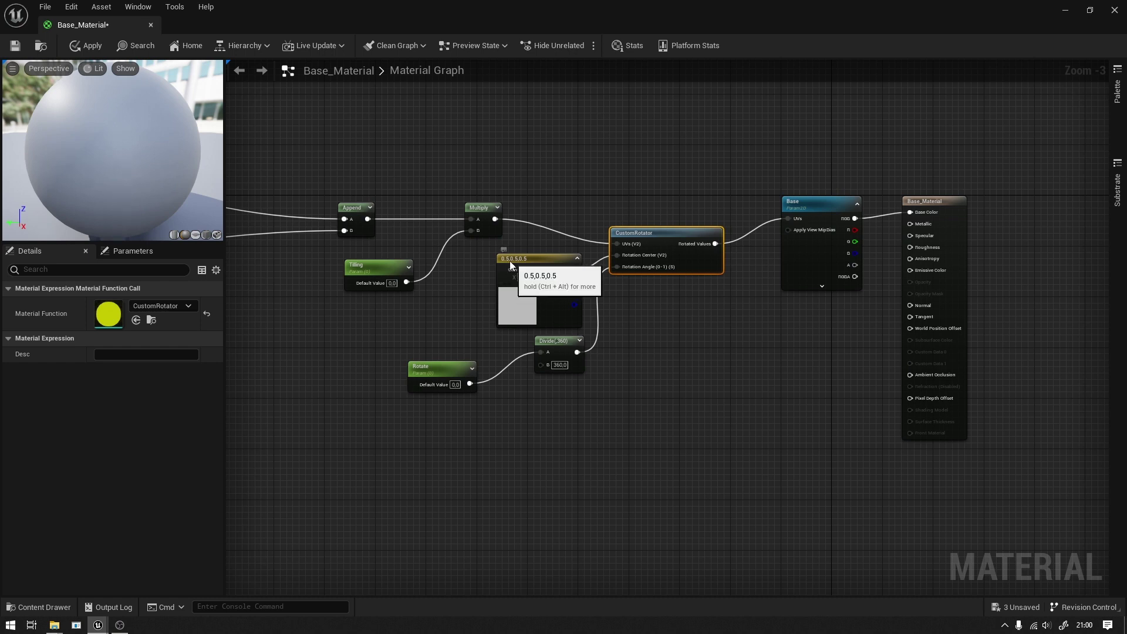
left_click_drag(509, 261, 490, 260)
left_click(15, 45)
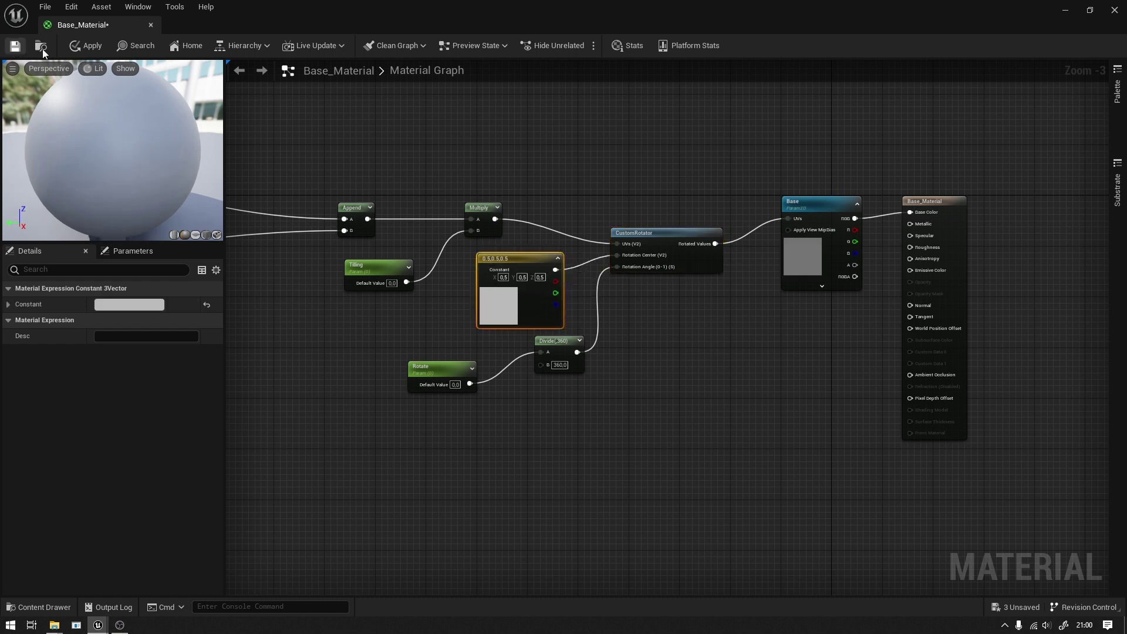
Create Base_Material_Inst from Base_Material and apply it to the floor in the level
double_click(280, 9)
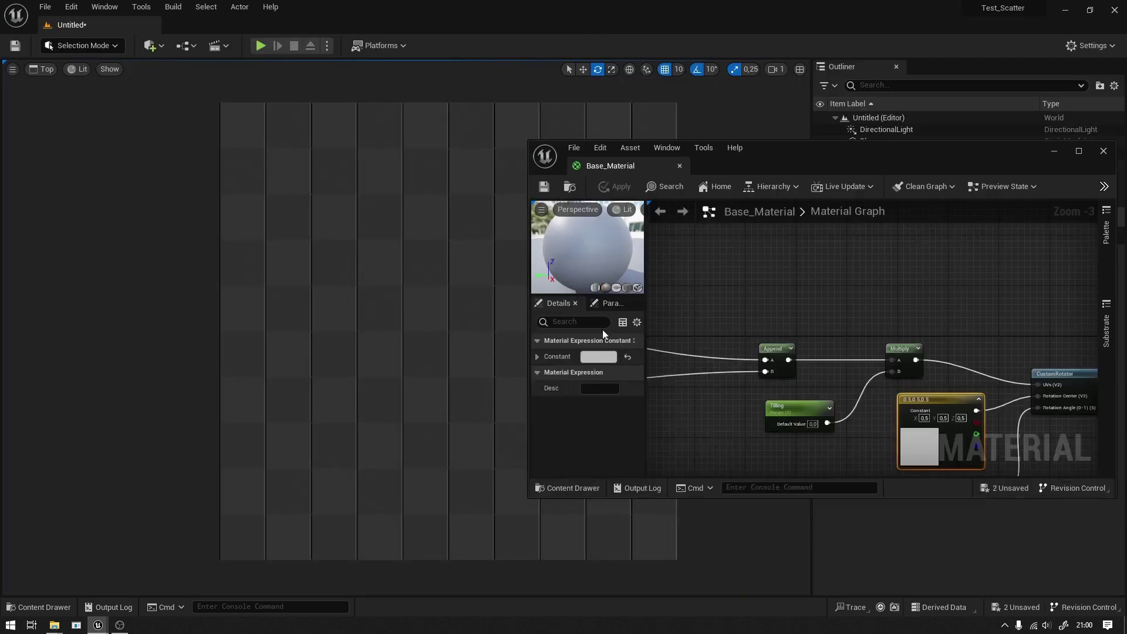
key("ctrl+space")
left_click(222, 464)
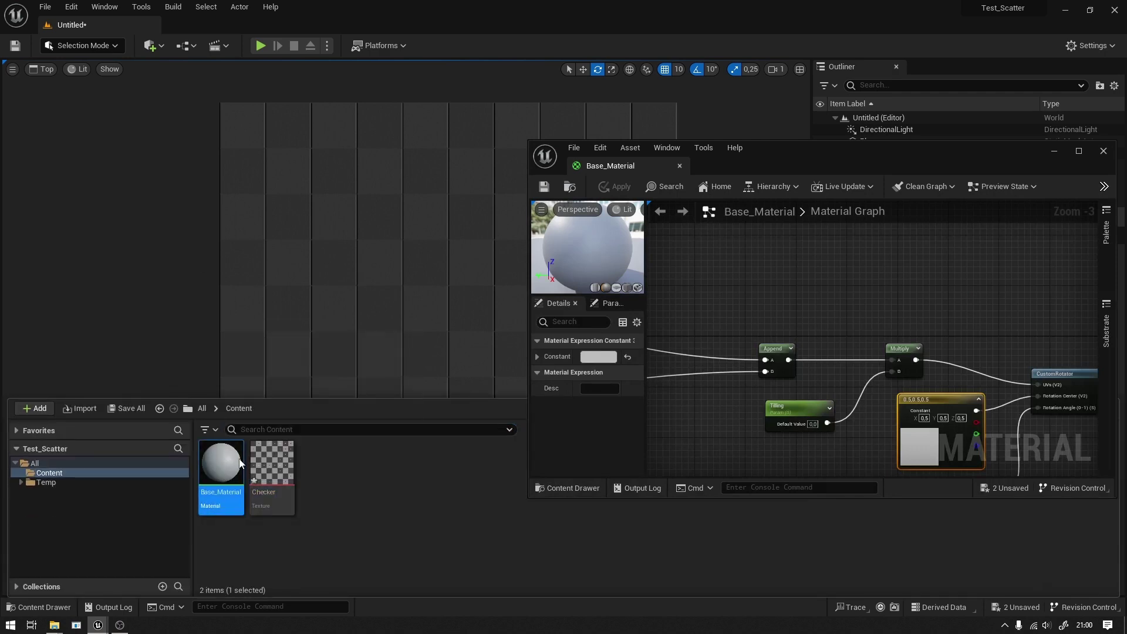
right_click(225, 461)
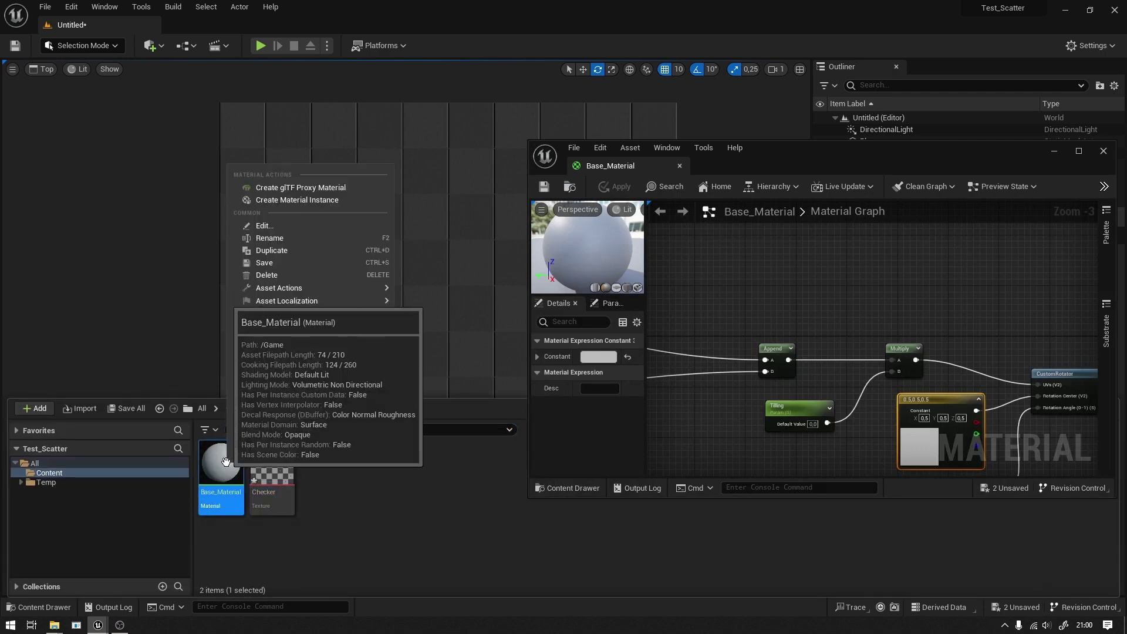
left_click(292, 200)
key("Return")
left_click_drag(272, 463, 404, 242)
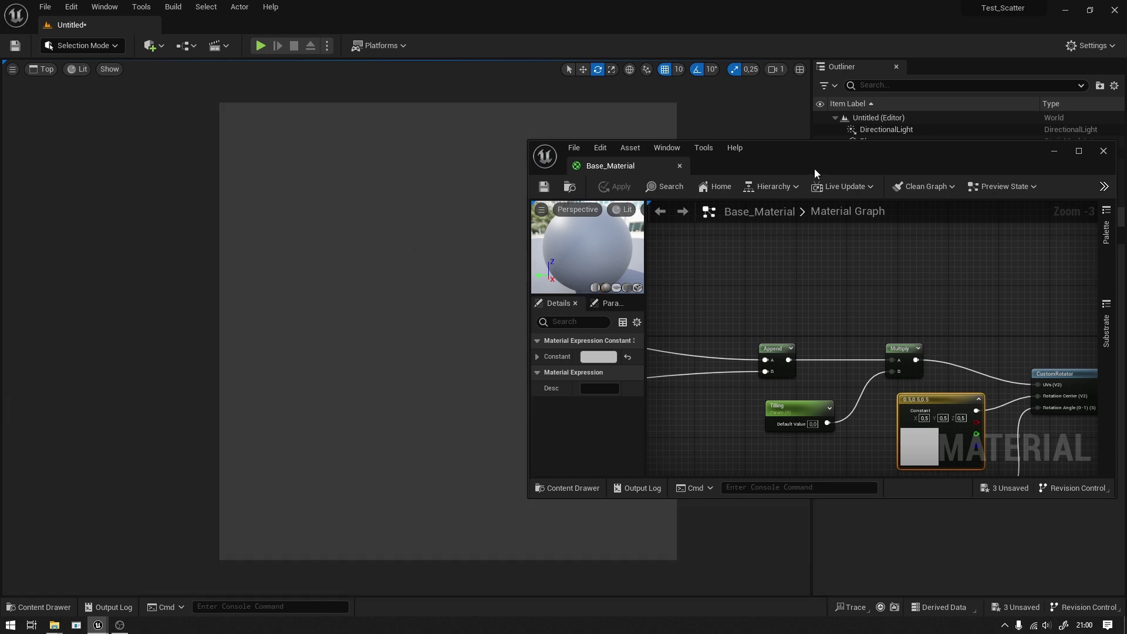
double_click(794, 148)
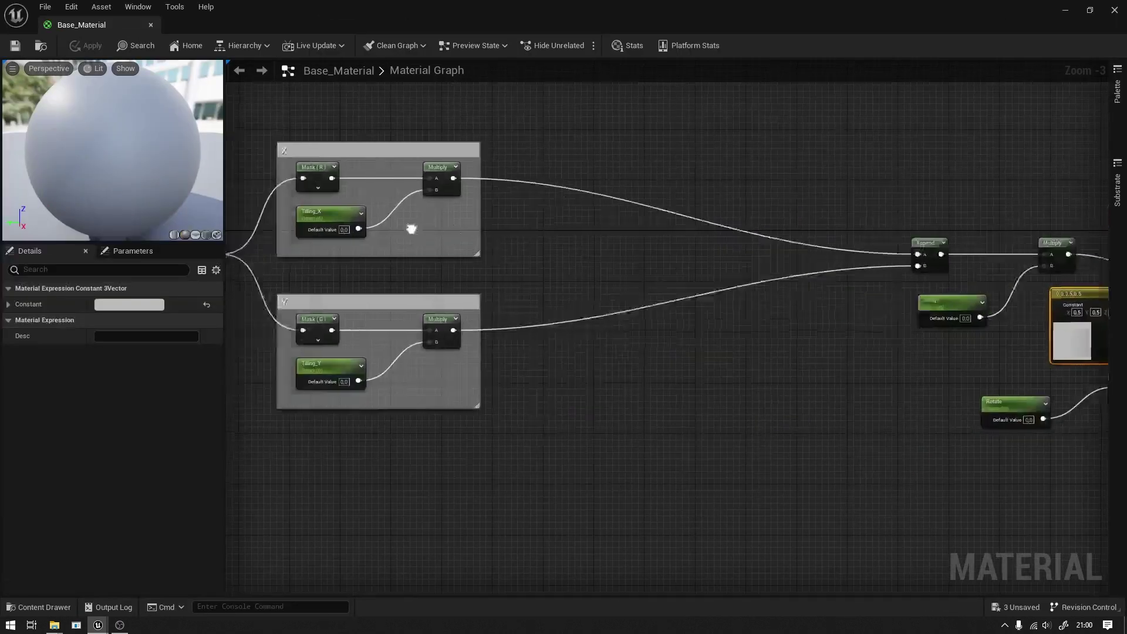
Set the Tilling_X and Tilling_Y default values to 1.0
left_click(492, 225)
left_click(128, 339)
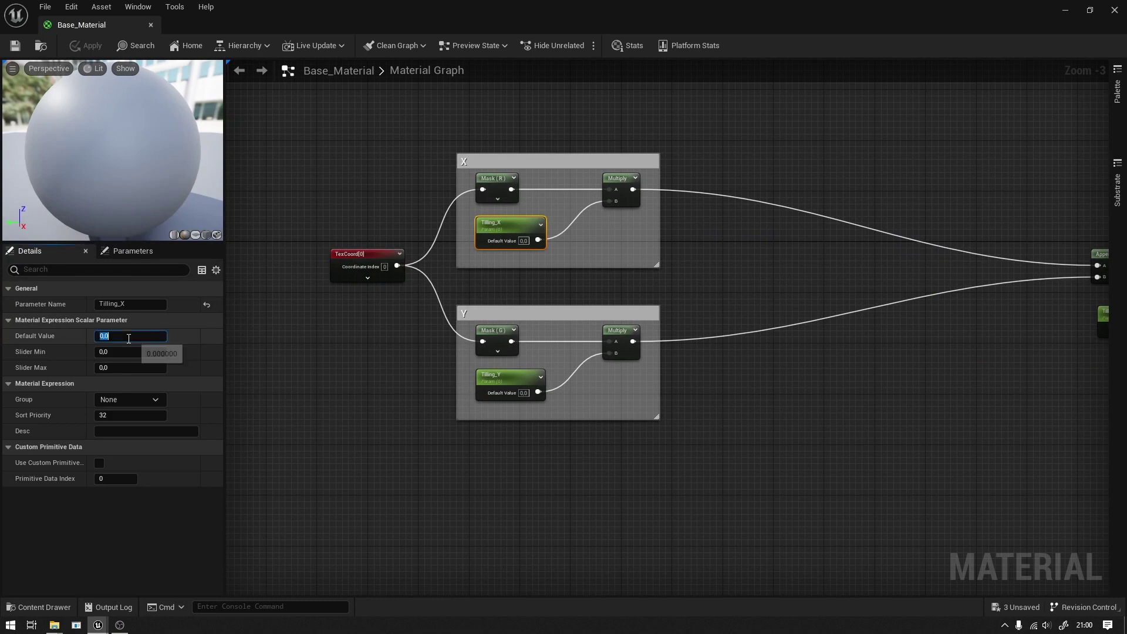
type("1")
key("Return")
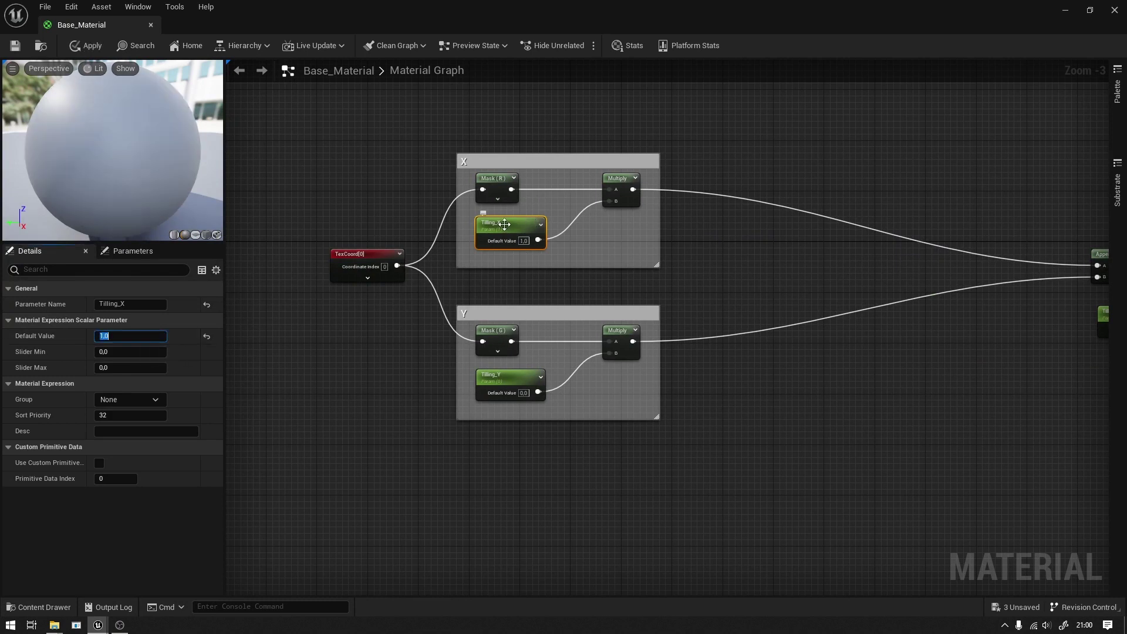
left_click(499, 377)
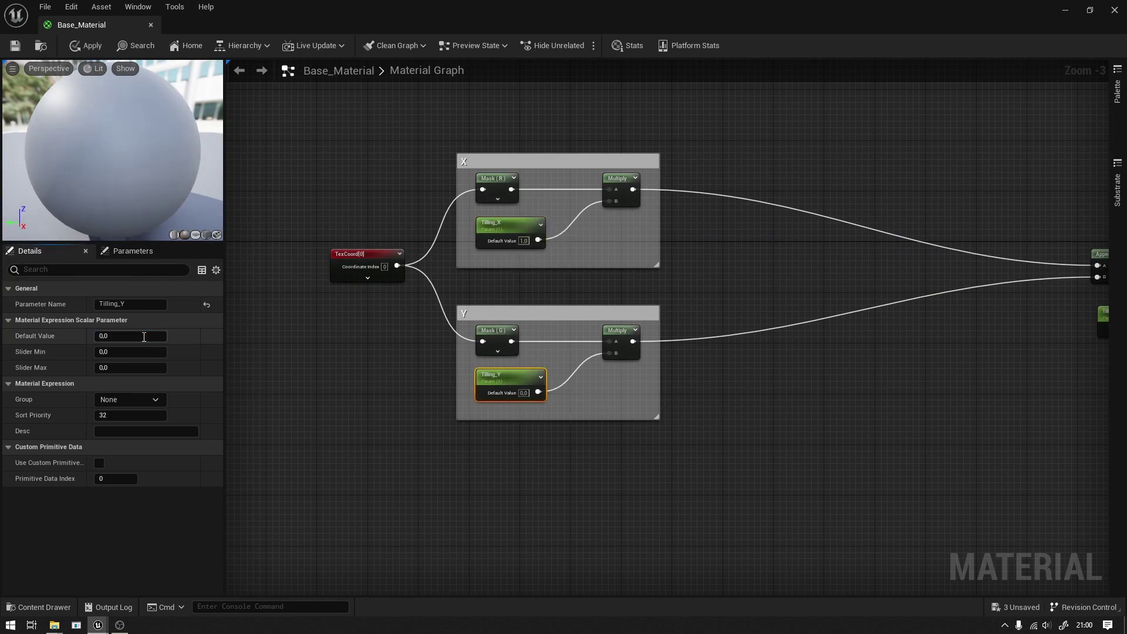
left_click(142, 336)
type("1")
key("Return")
Set the Tilling parameter's default value to 1.0 and save Base_Material
mouse_move(788, 278)
right_mouse_down()
mouse_move(557, 311)
mouse_move(366, 280)
right_mouse_up()
left_click(674, 320)
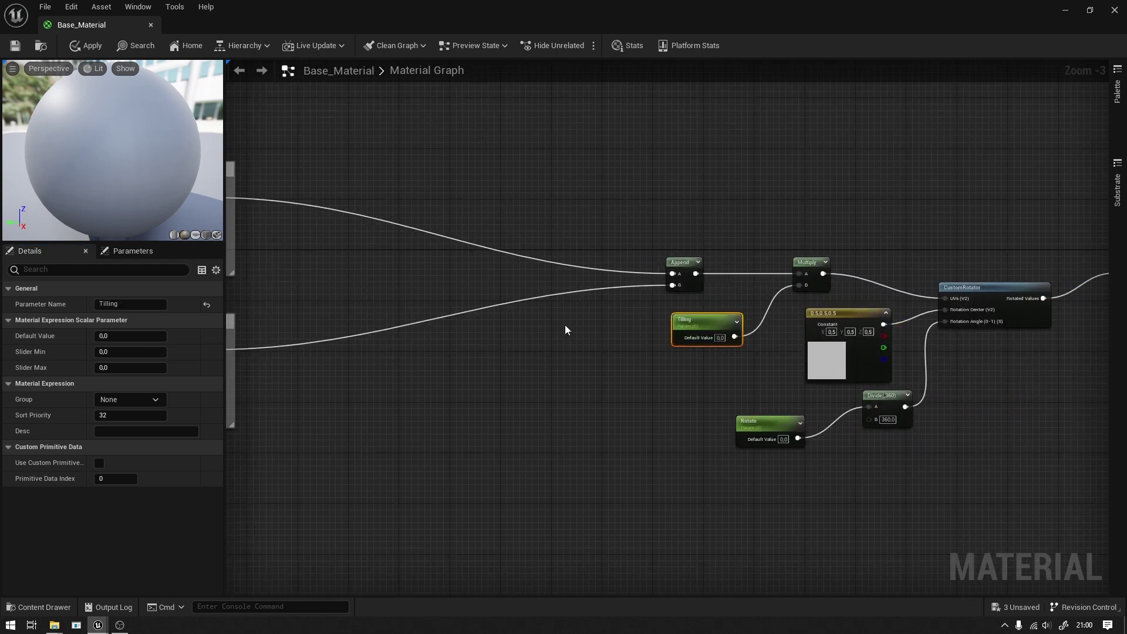
left_click(130, 335)
type("1")
key("Return")
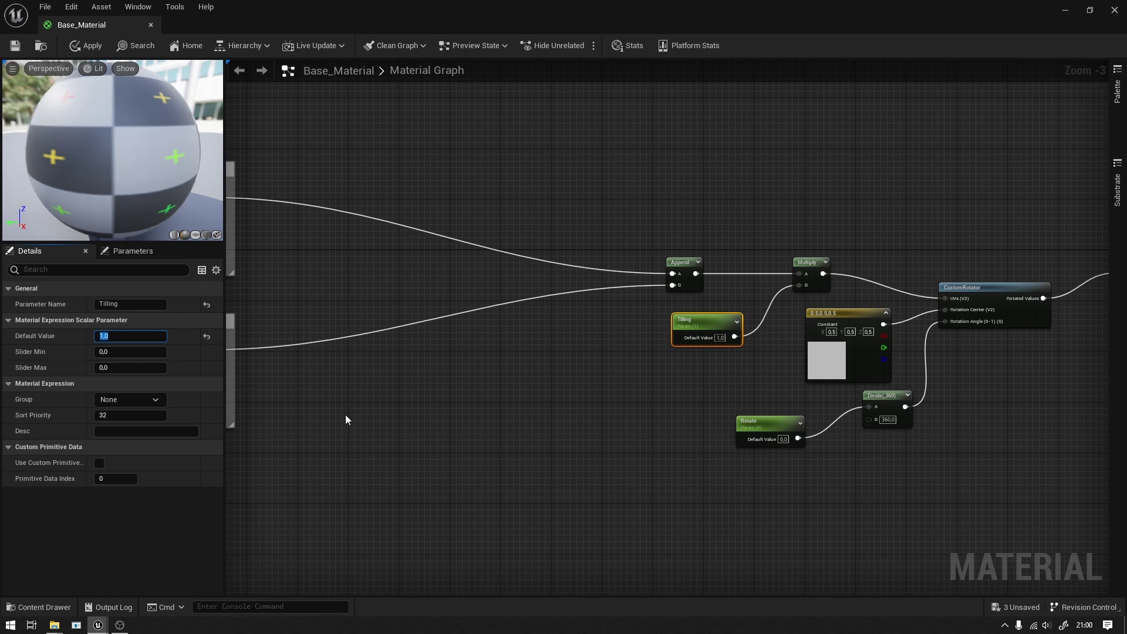
left_click(346, 419)
left_click(15, 45)
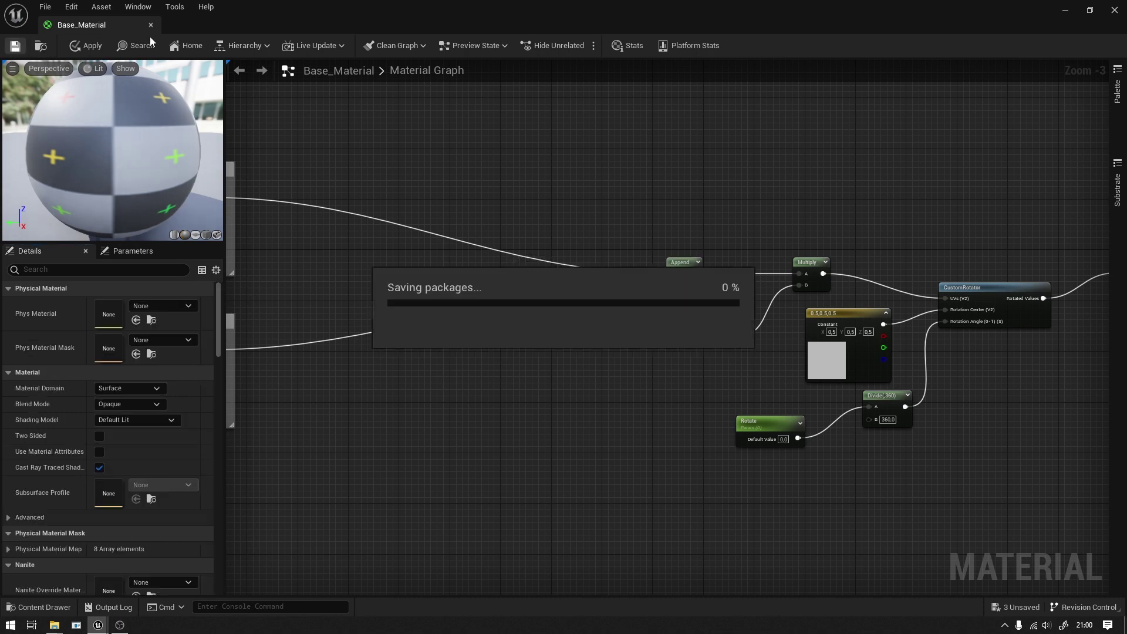
Open Base_Material_Inst and test rotating the floor checker with the Rotate override
double_click(293, 16)
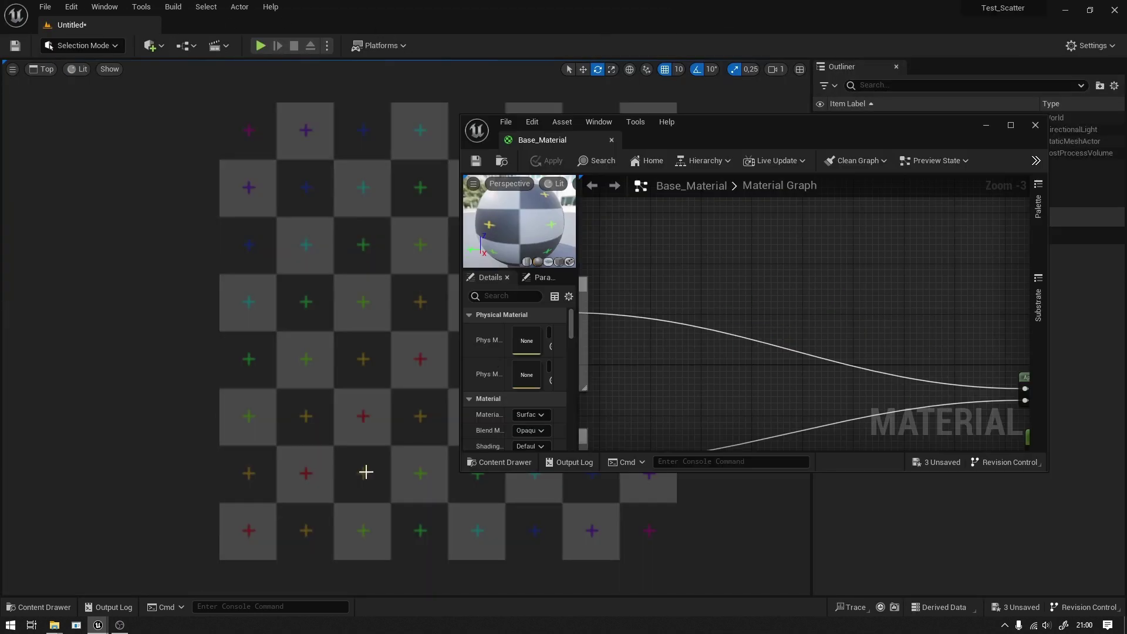
left_click(40, 607)
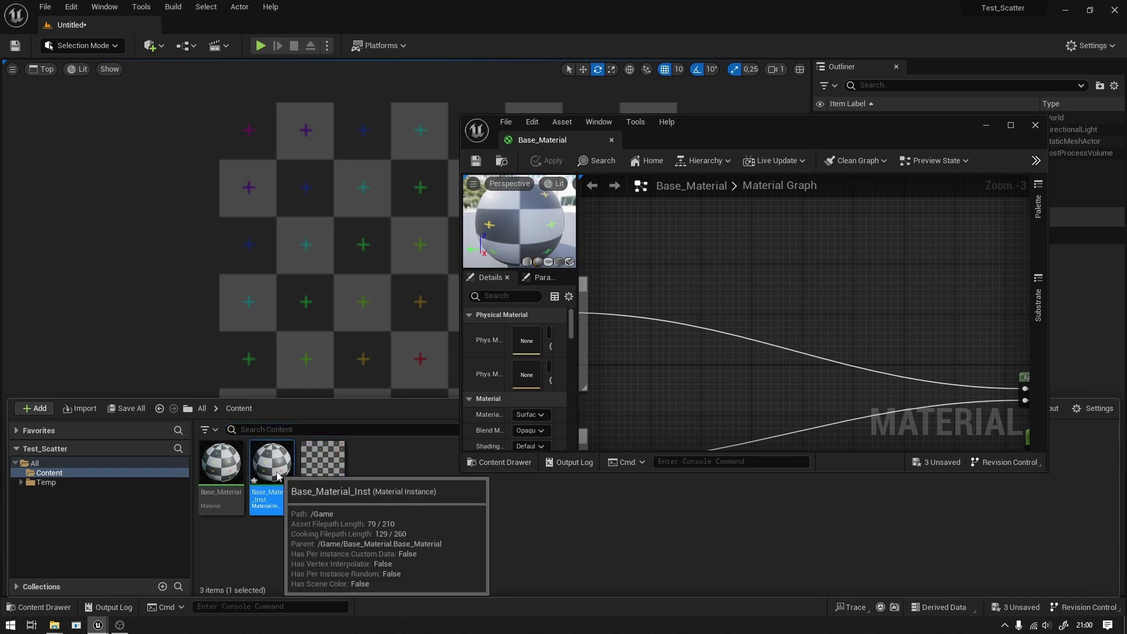
double_click(268, 487)
left_click_drag(748, 122, 887, 160)
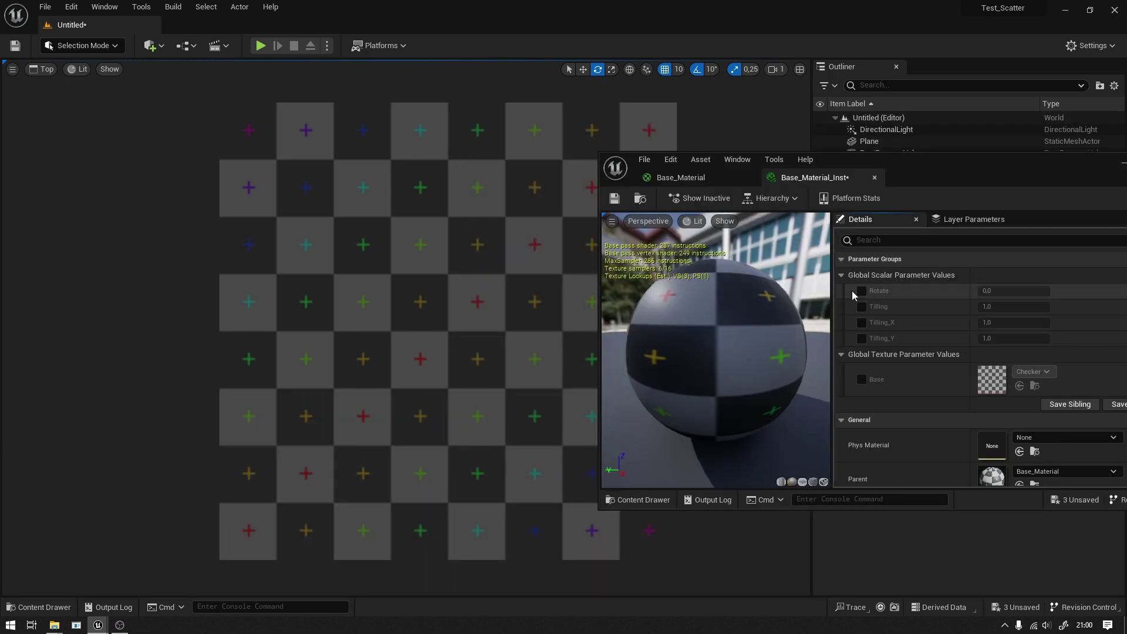
left_click(861, 290)
mouse_move(998, 290)
left_mouse_down()
mouse_move(1091, 292)
mouse_move(494, 309)
left_mouse_up()
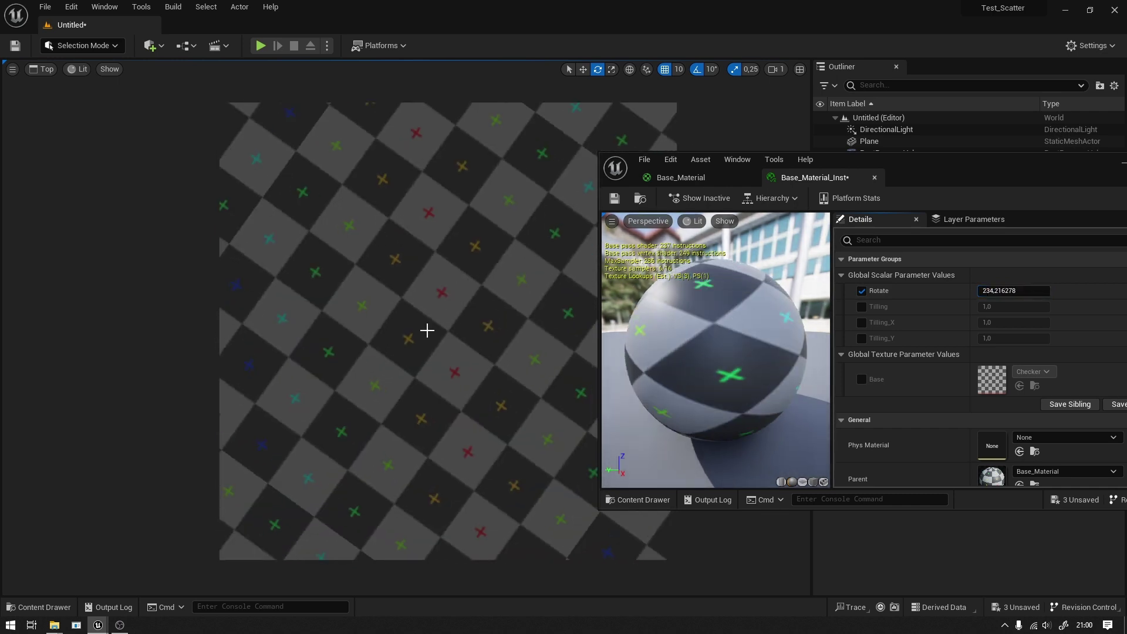
left_click_drag(1004, 291, 1010, 293)
left_click(1009, 292)
left_click(861, 290)
Test the Tilling override on the checker, ending at a tiling of 1, then disable it
left_click(861, 307)
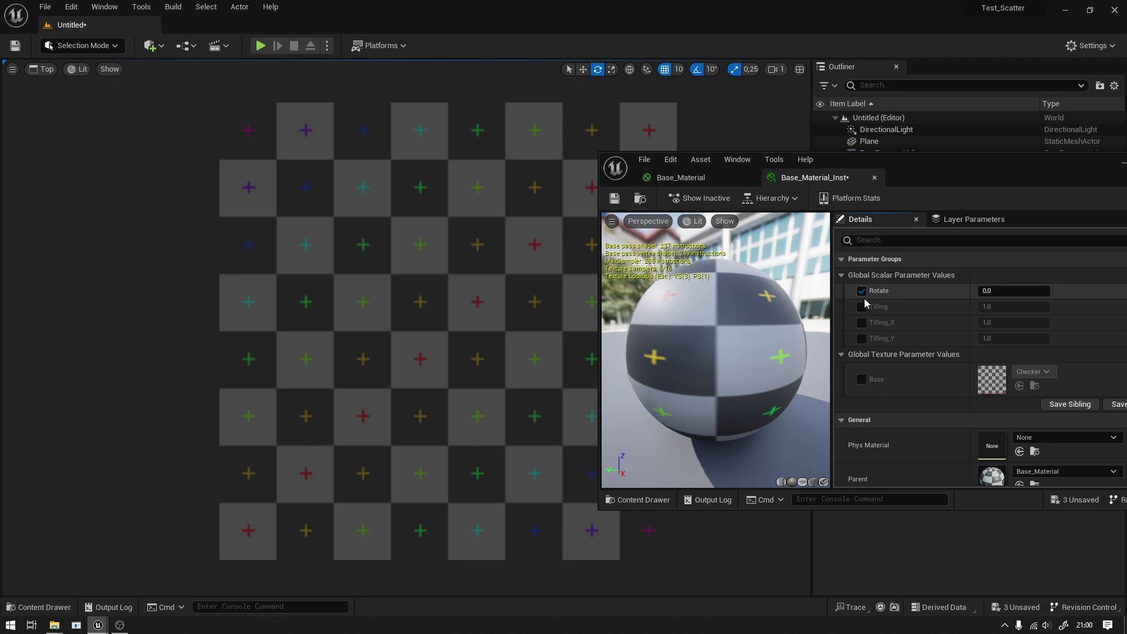
left_click_drag(991, 308, 998, 308)
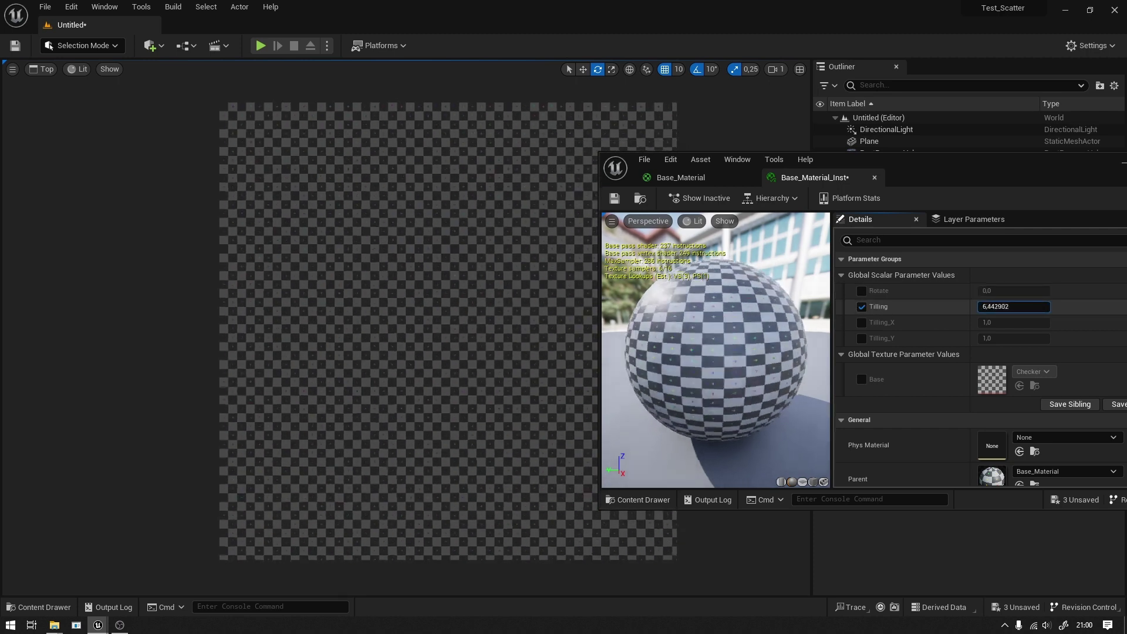
left_click_drag(997, 307, 985, 310)
left_click(985, 309)
key("Return")
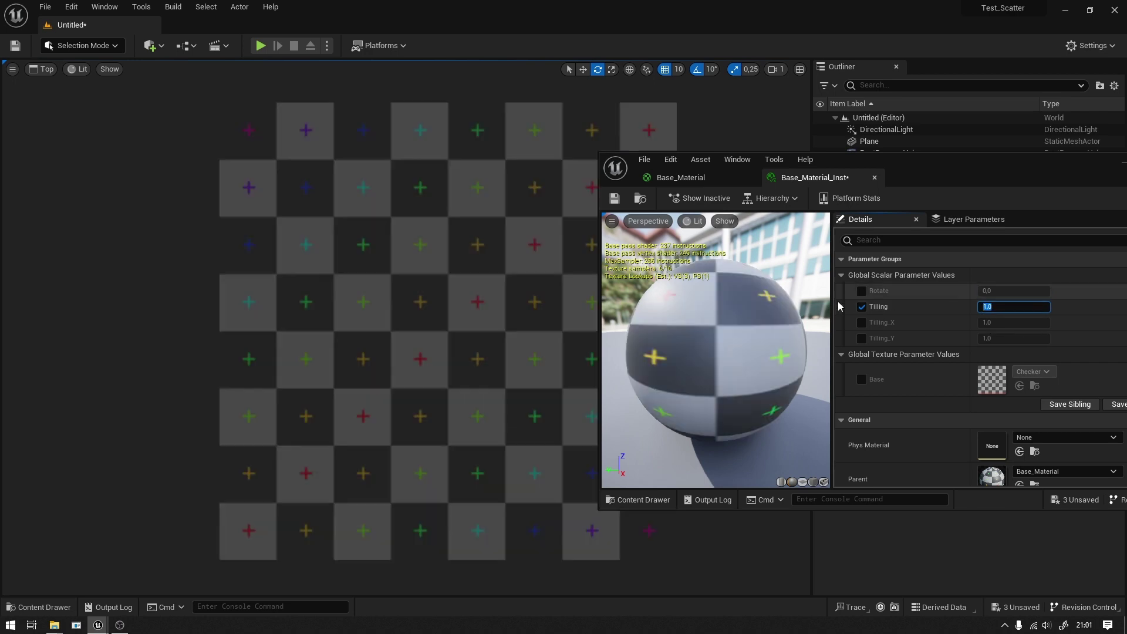
left_click(861, 306)
Test the Tilling_X and Tilling_Y overrides, then return to the Base_Material graph
left_click(861, 322)
left_click(987, 323)
left_click_drag(987, 323, 990, 324)
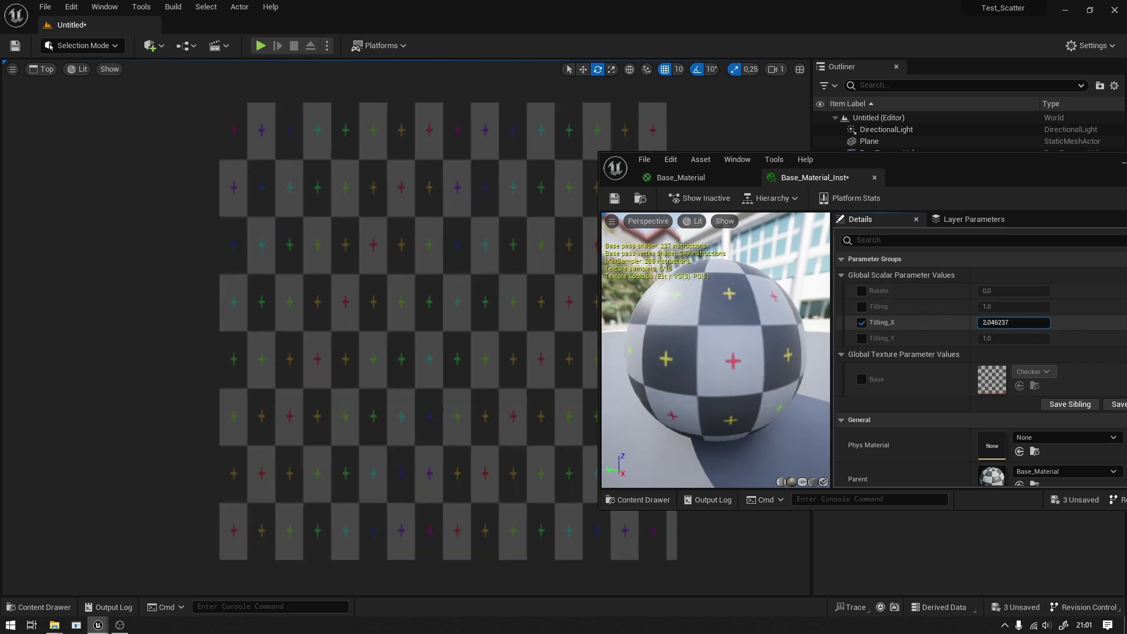
left_click(861, 322)
left_click(861, 338)
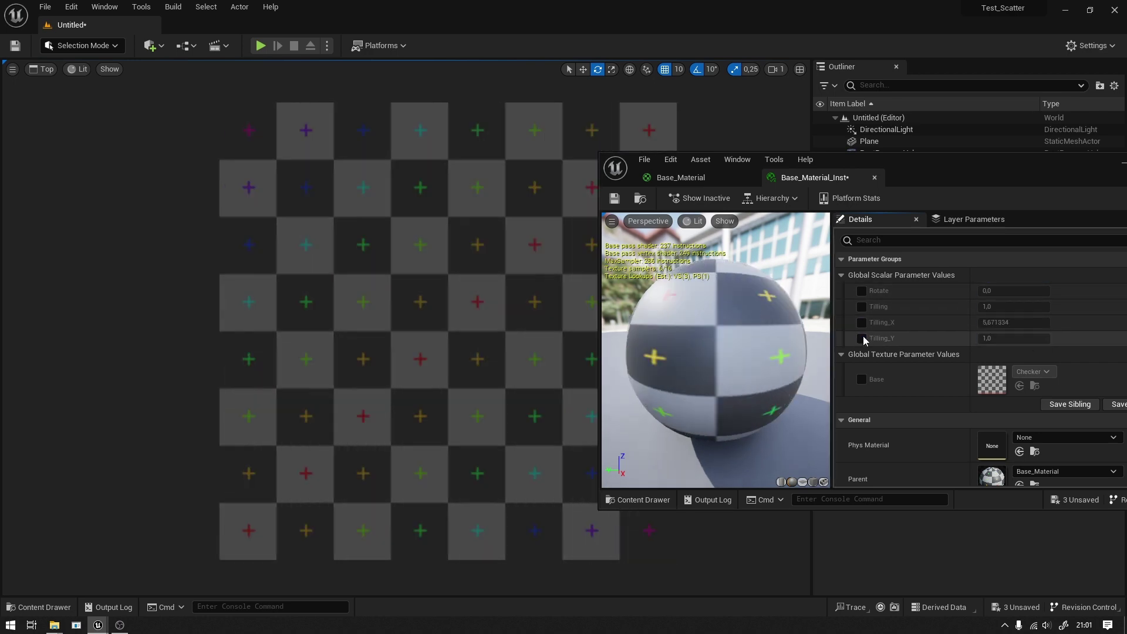
left_click_drag(998, 338, 886, 340)
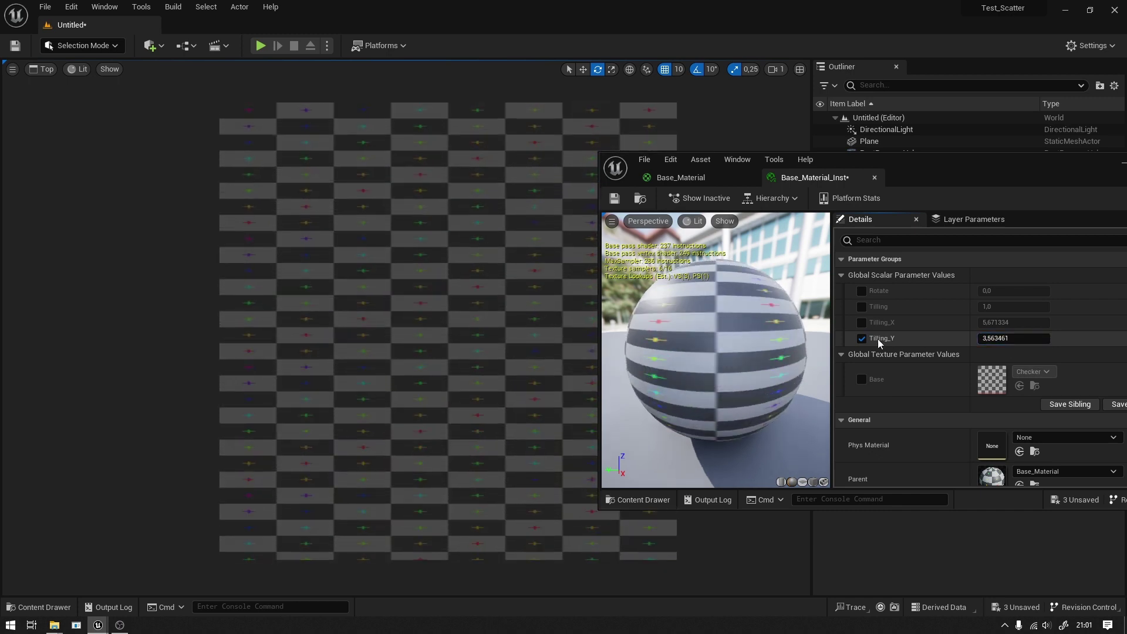
left_click(861, 339)
double_click(908, 164)
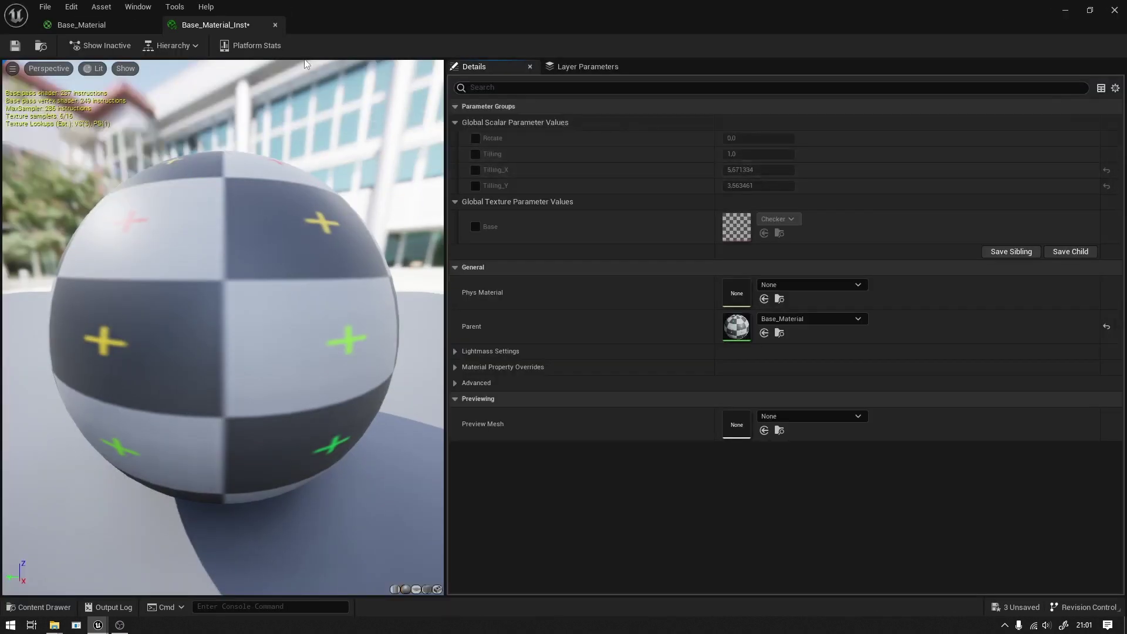
left_click(77, 24)
Add two Add nodes, feeding the tiled X Multiply output into the first one's A
scroll(726, 220, "down", 1)
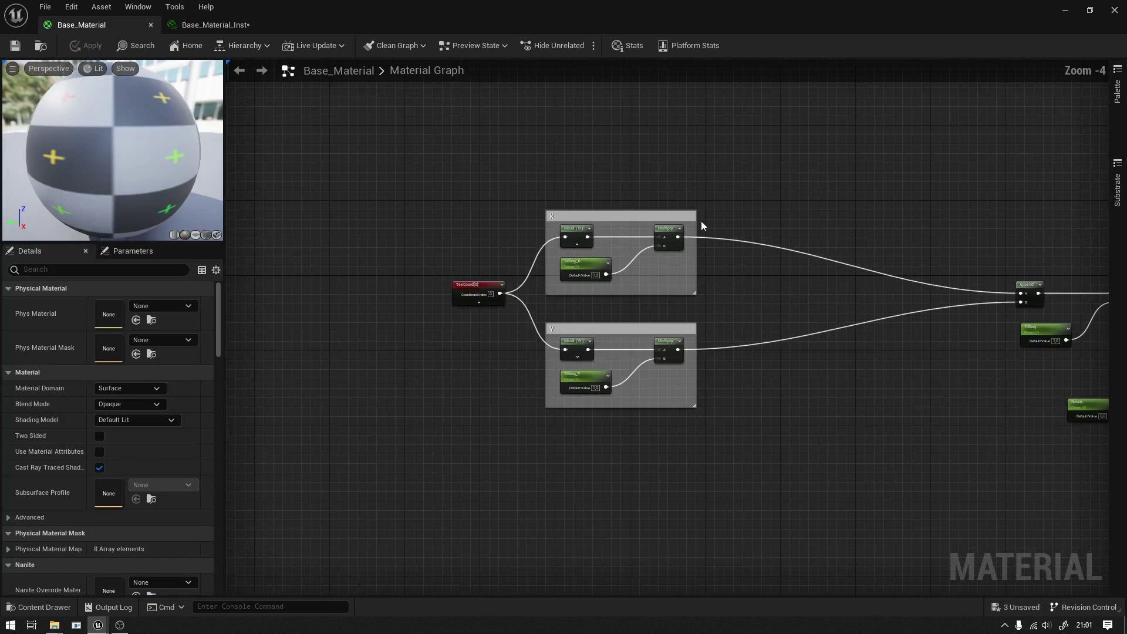
left_click_drag(484, 285, 442, 285)
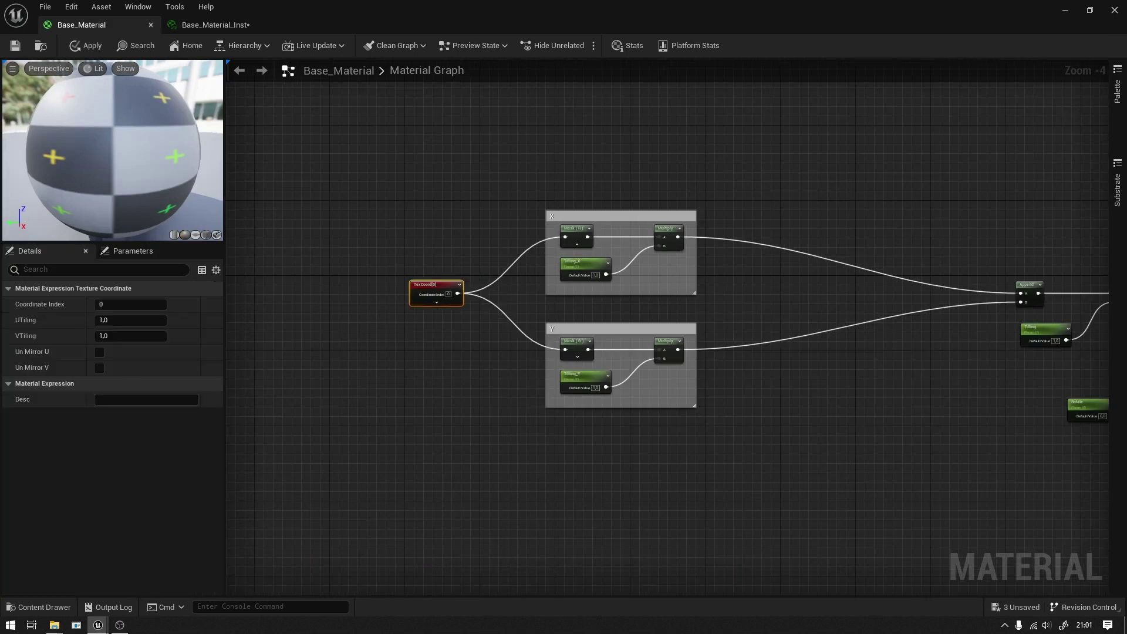
right_click_drag(814, 203, 635, 232)
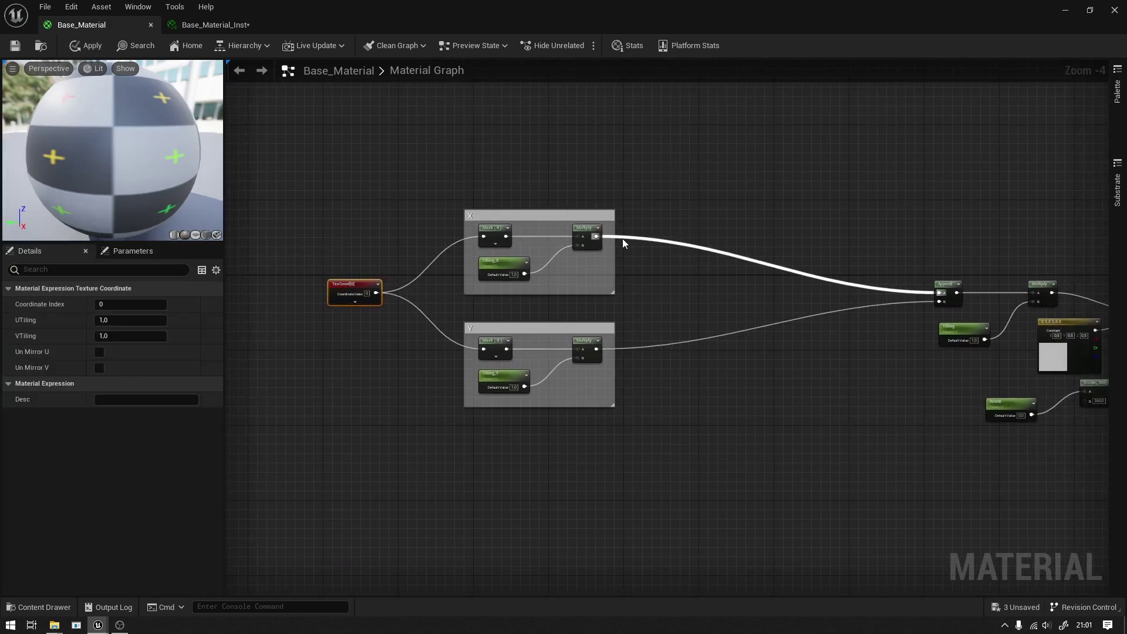
scroll(622, 238, "up", 1)
left_click(698, 209)
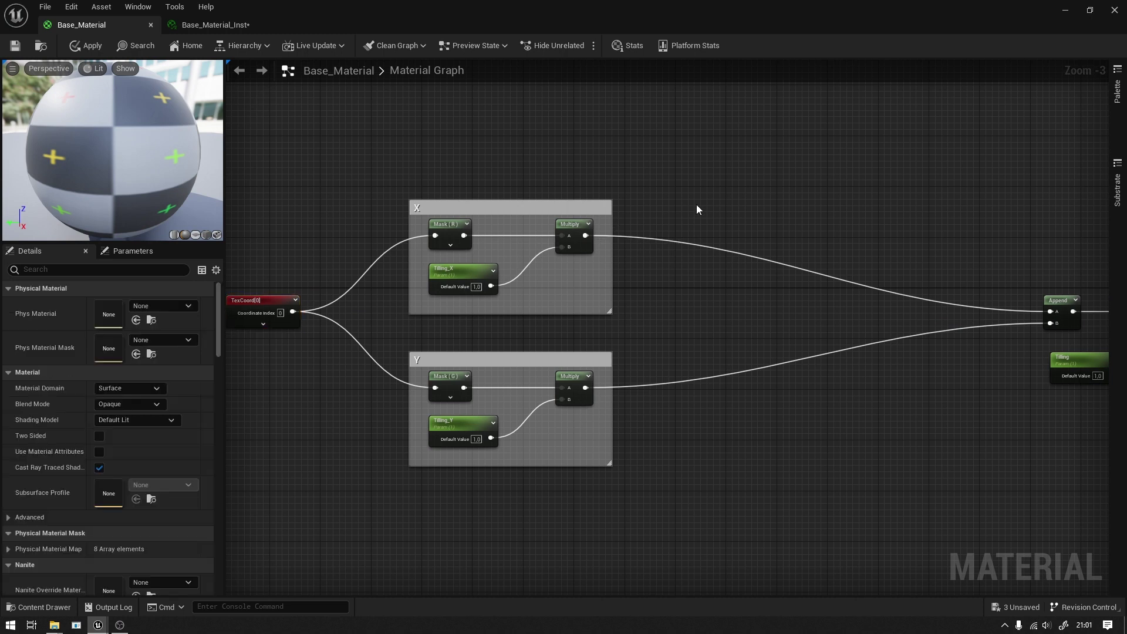
left_click(750, 215)
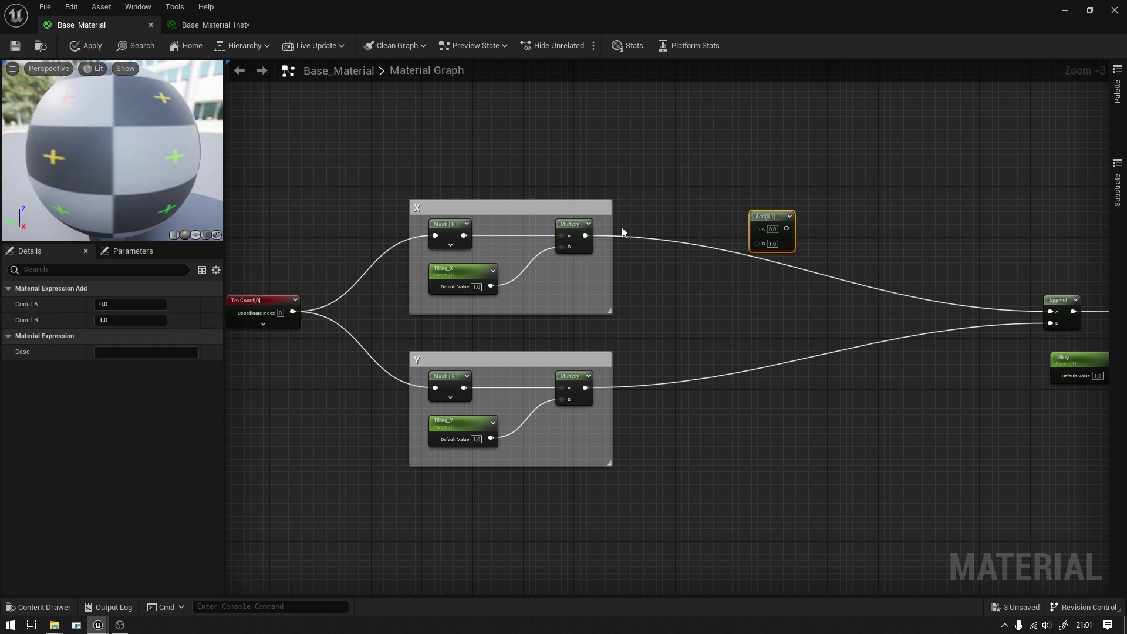
left_click_drag(585, 235, 757, 228)
left_click(757, 406)
left_click(757, 407)
Create Offset_X and Offset_Y parameters into the Adds, and feed both sums into Append A and B
left_click_drag(585, 388, 695, 457)
type("sc")
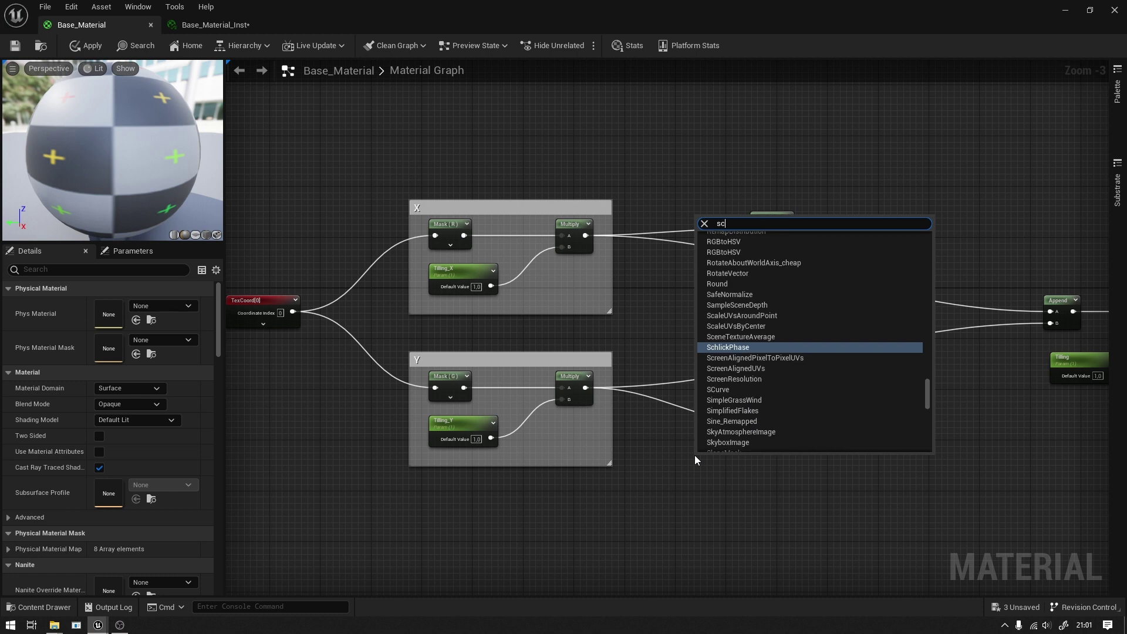
type("alar")
key("Return")
type("Offset_Y")
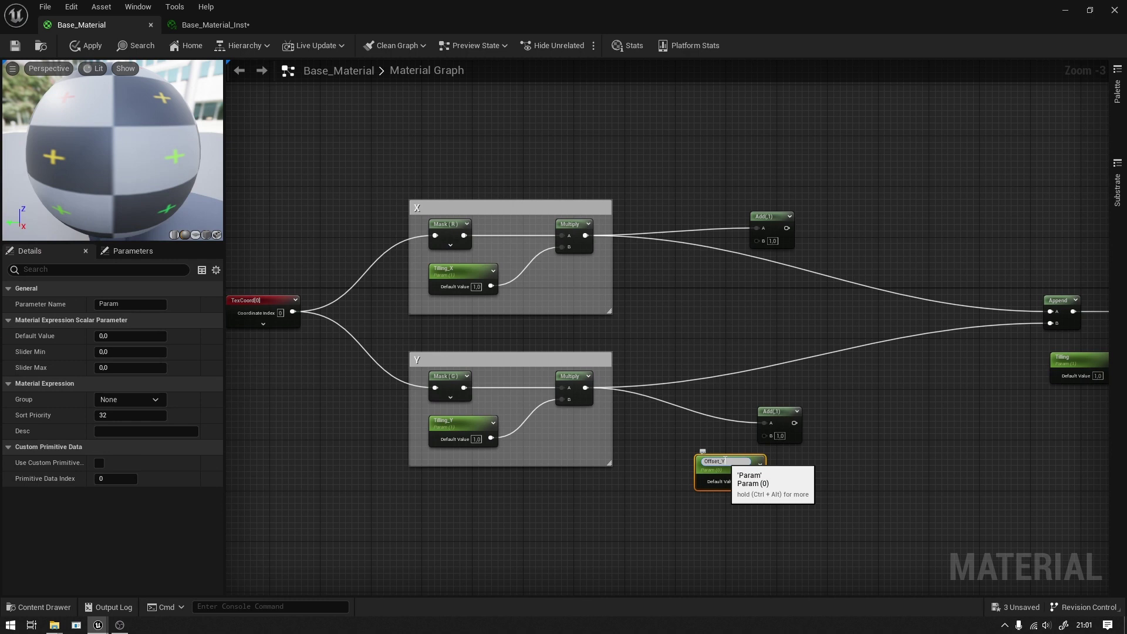
key("Return")
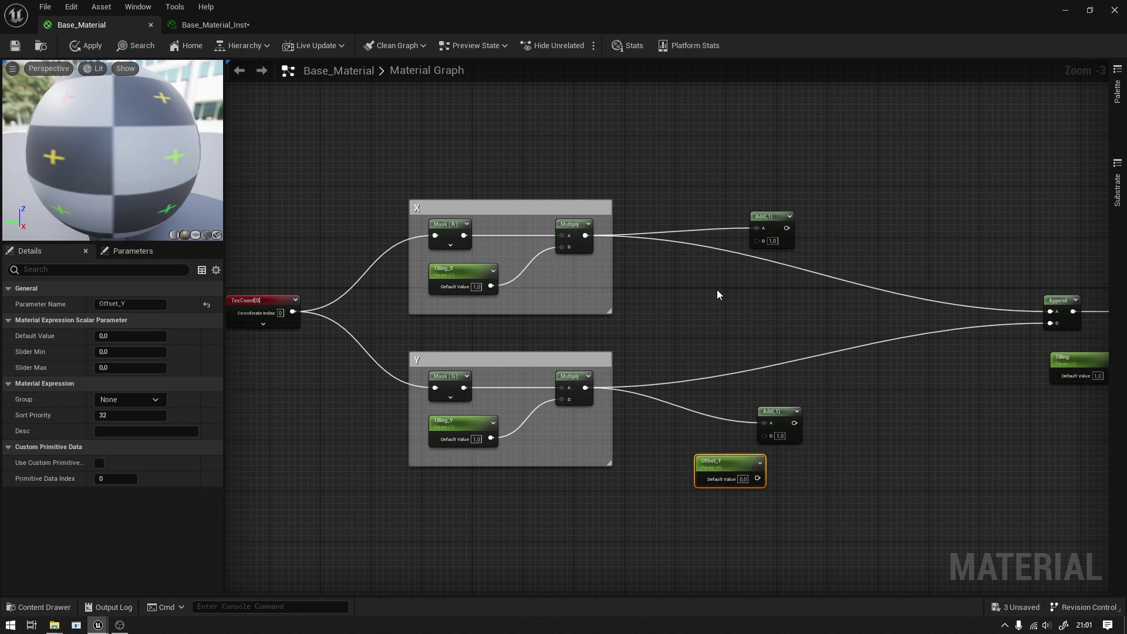
key("ctrl+d")
left_click(153, 305)
type("X")
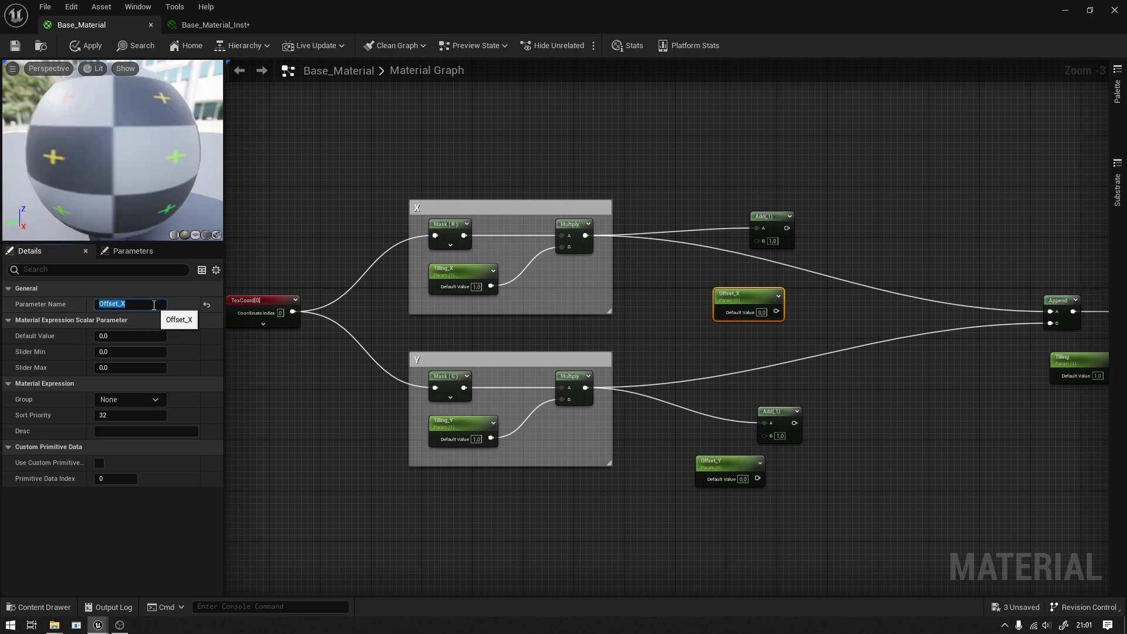
mouse_move(763, 294)
left_mouse_down()
mouse_move(680, 295)
mouse_move(766, 244)
left_mouse_up()
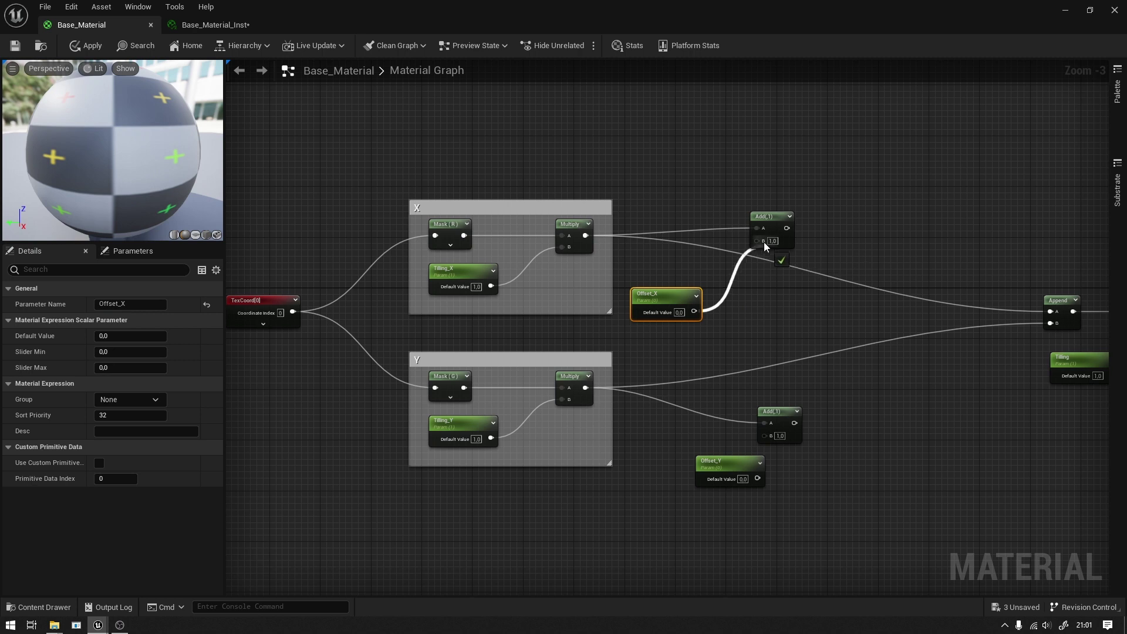
left_click_drag(757, 478, 766, 436)
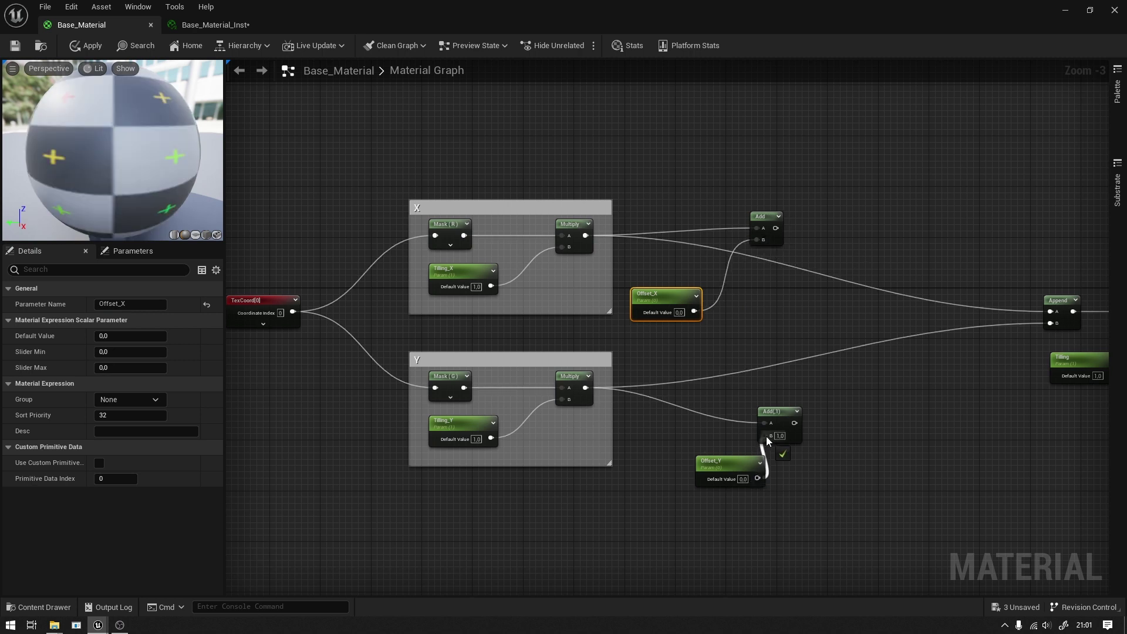
left_click(722, 462)
right_click_drag(773, 267, 536, 265)
left_click_drag(538, 225, 813, 310)
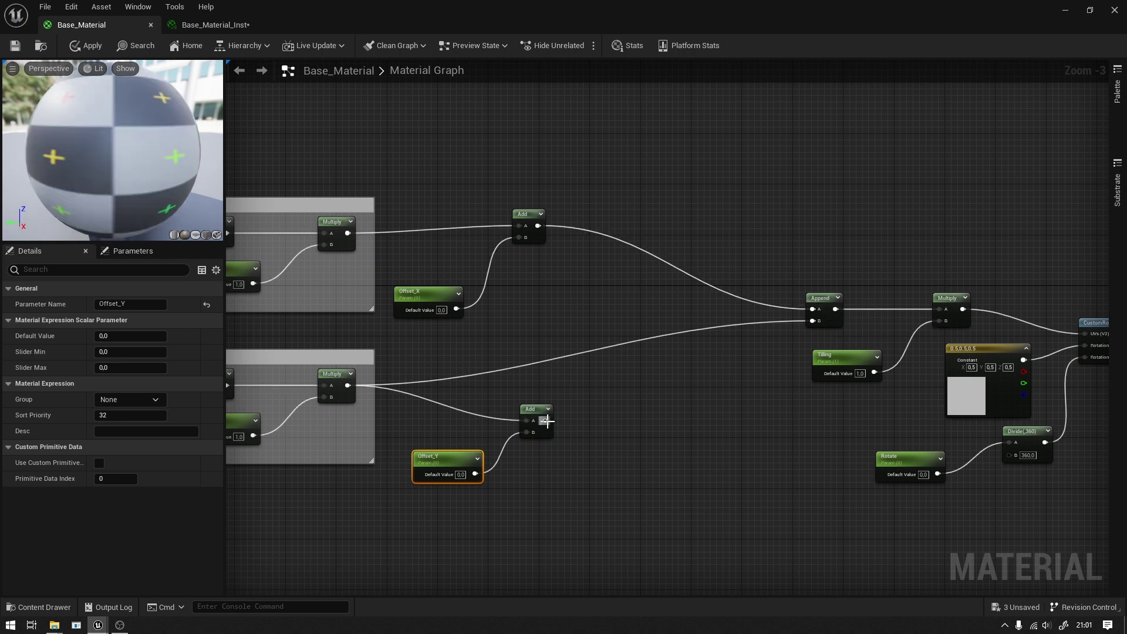
left_click_drag(546, 420, 815, 321)
Shift the X and Y coordinate groups and offset nodes left, then save
scroll(713, 242, "down", 2)
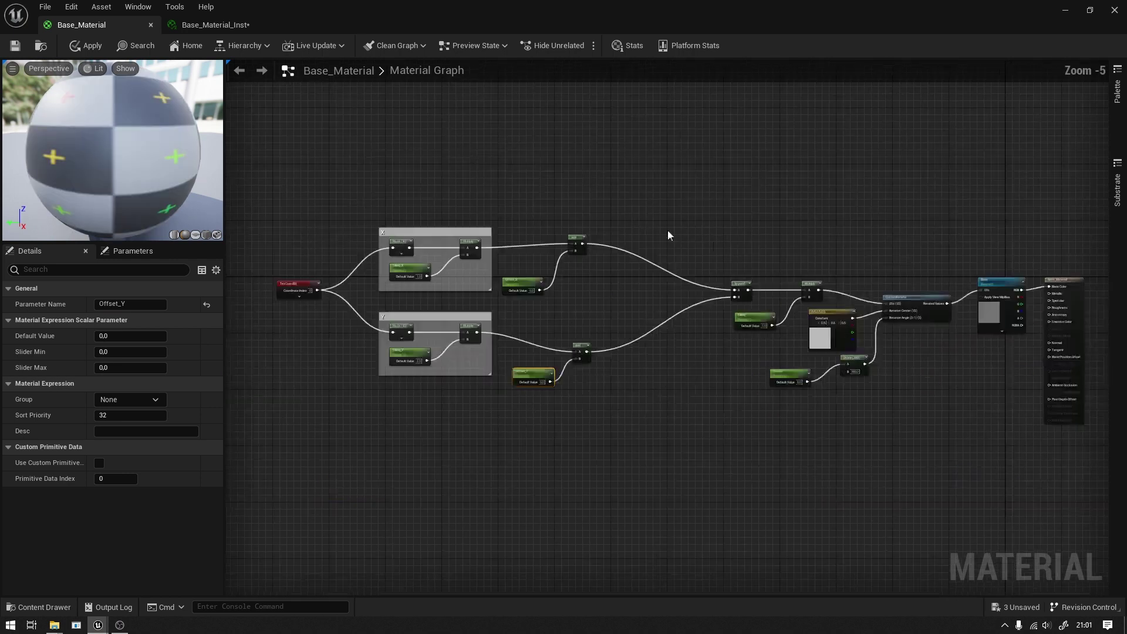
right_click_drag(713, 247, 901, 251)
left_click_drag(832, 180, 466, 458)
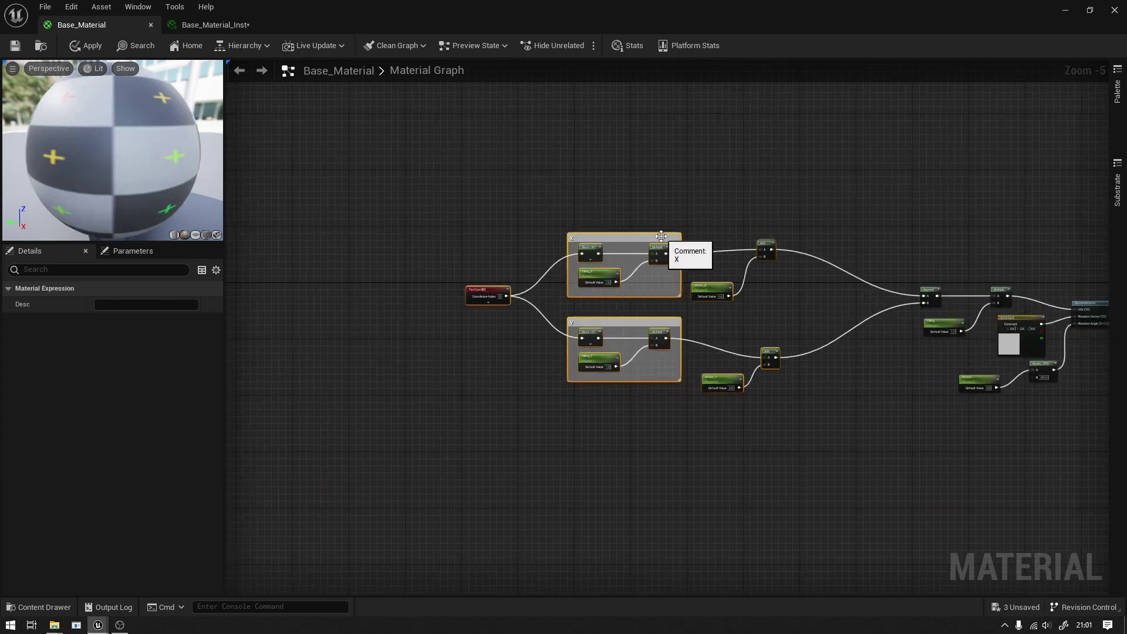
left_click_drag(661, 235, 487, 238)
left_click(519, 196)
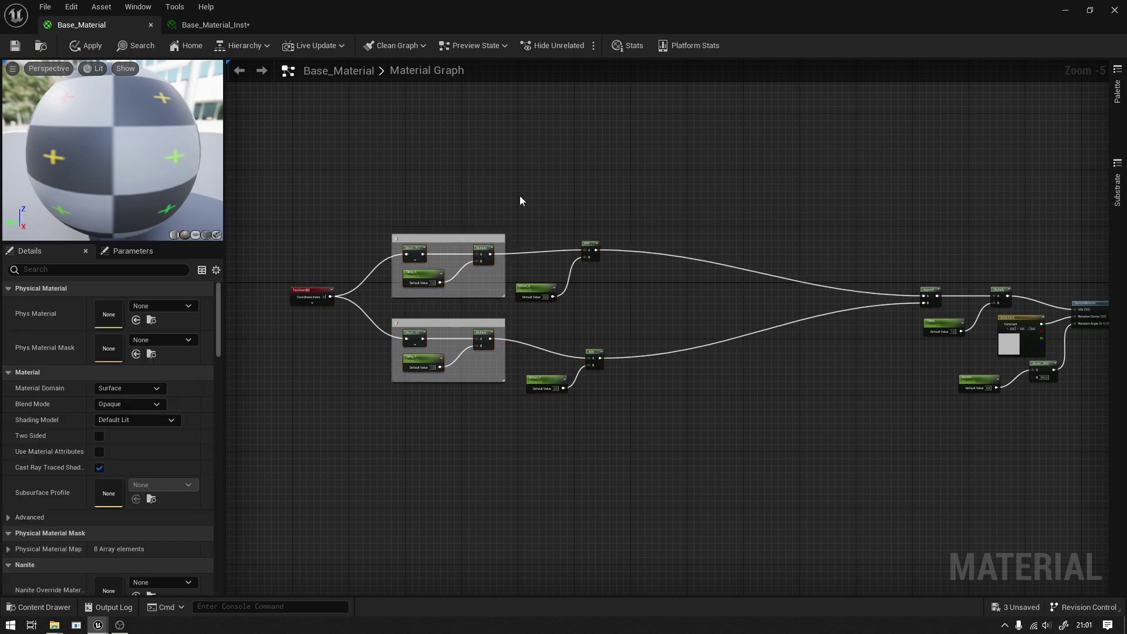
left_click(31, 45)
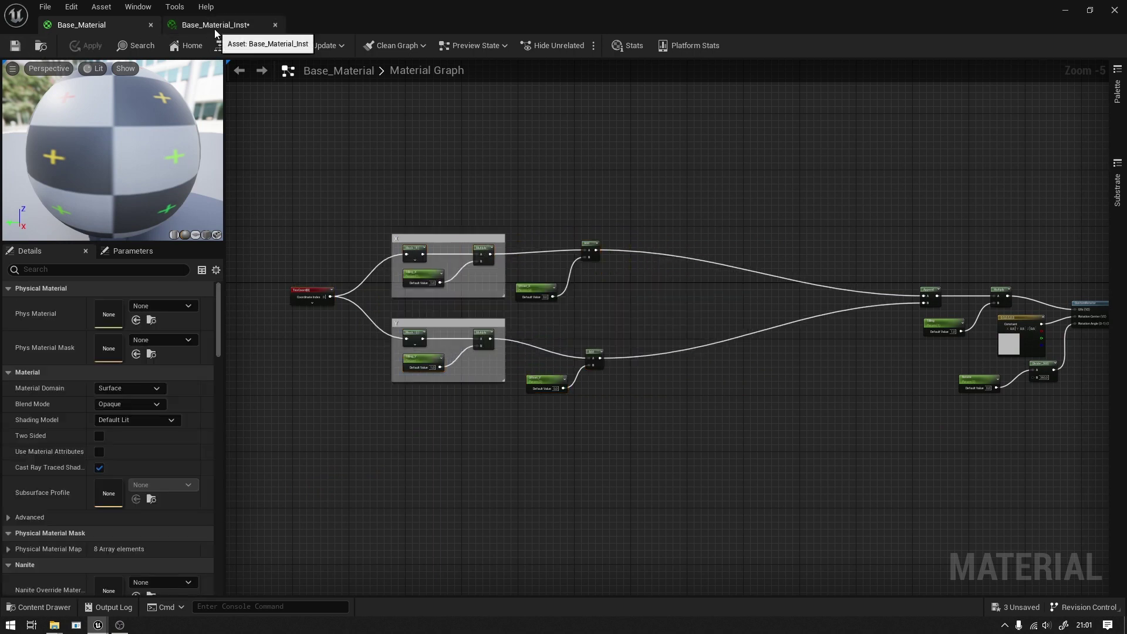
In Base_Material_Inst, test shifting the checker with the Offset_X override
left_click(213, 29)
left_click_drag(370, 5, 777, 140)
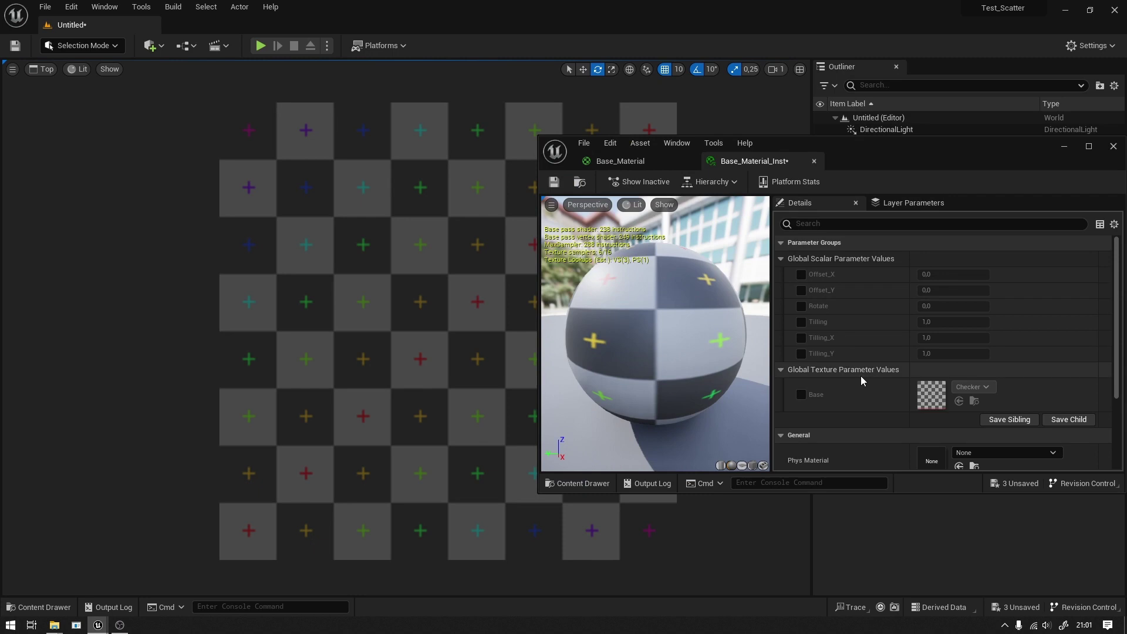
scroll(831, 356, "down", 1)
left_click(801, 319)
left_click(802, 320)
left_click(801, 255)
left_click_drag(940, 255, 974, 256)
left_click(801, 256)
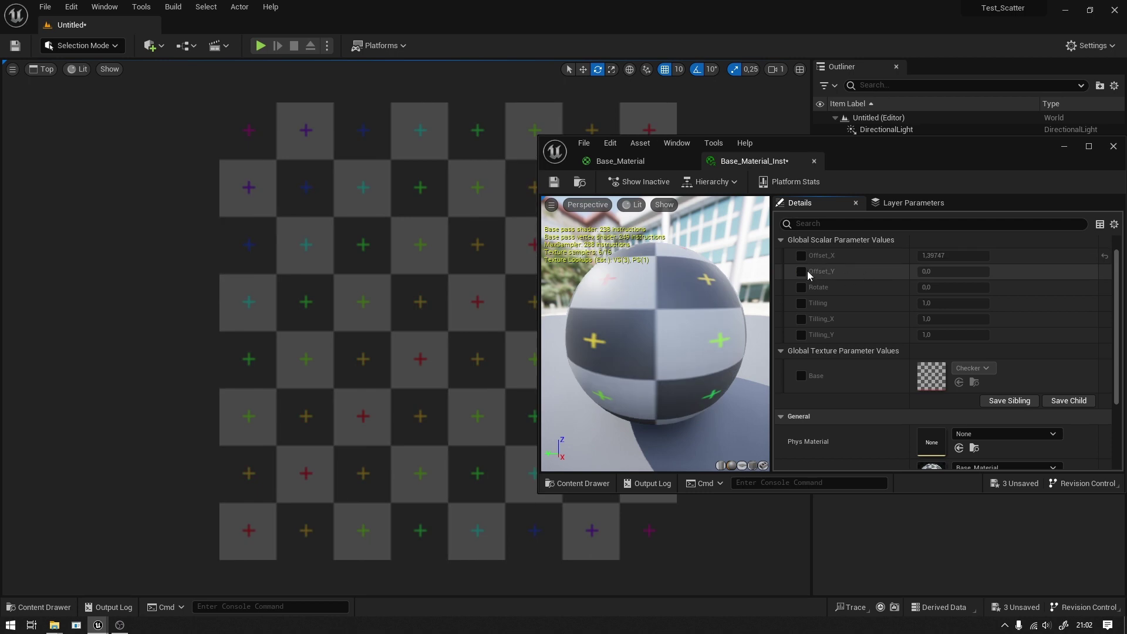
Set Offset_Y to 0.76 to shift the checker, then return to the Base_Material graph
left_click(801, 271)
left_click_drag(924, 271, 950, 271)
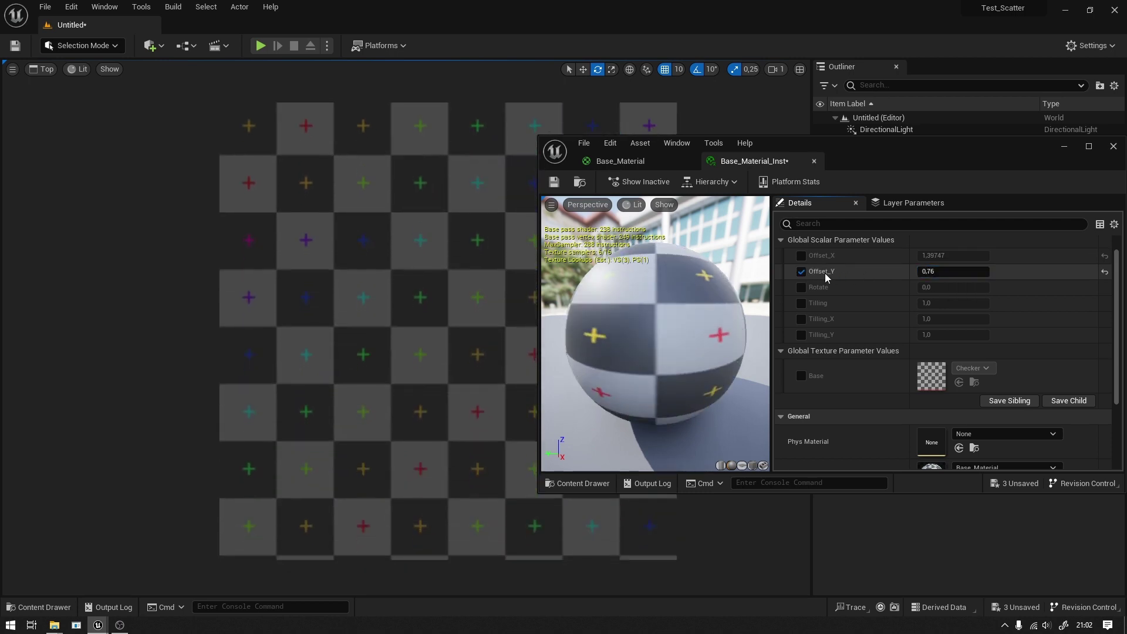
double_click(861, 148)
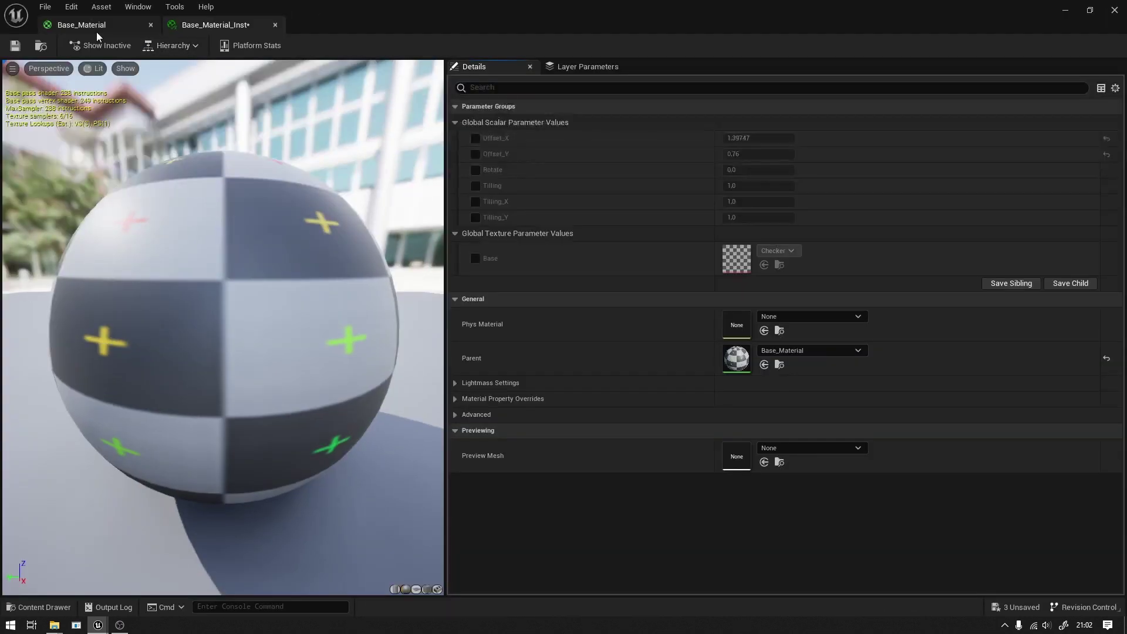
left_click(94, 26)
right_click_drag(518, 180, 594, 193)
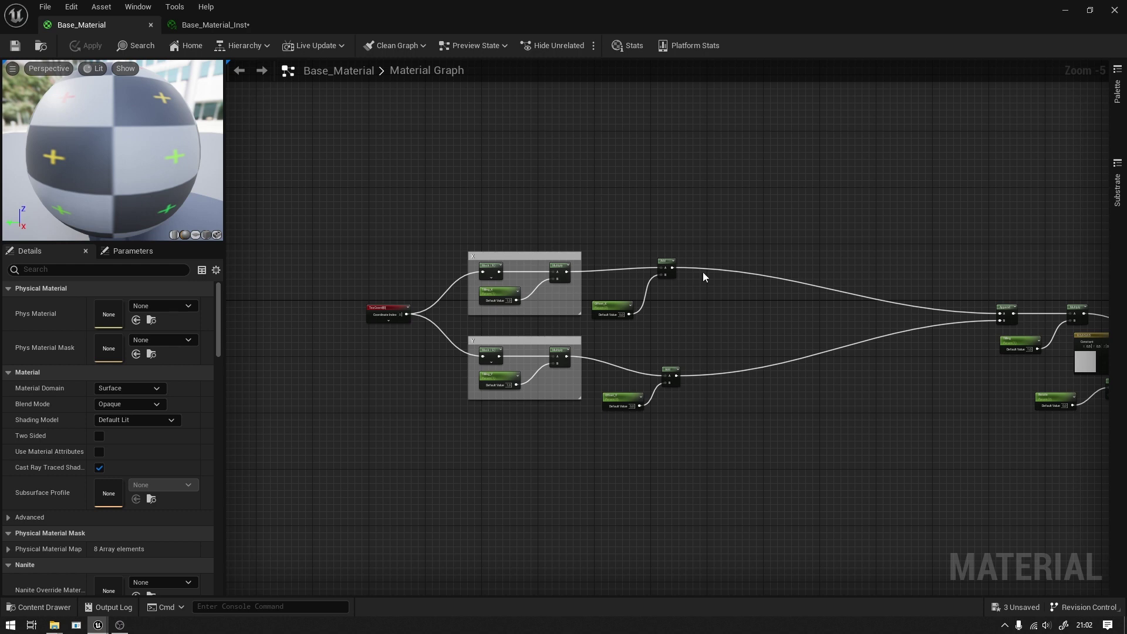
Add a Mirror_X static switch parameter and a copy named Mirror_Y
scroll(703, 272, "up", 1)
scroll(634, 286, "up", 1)
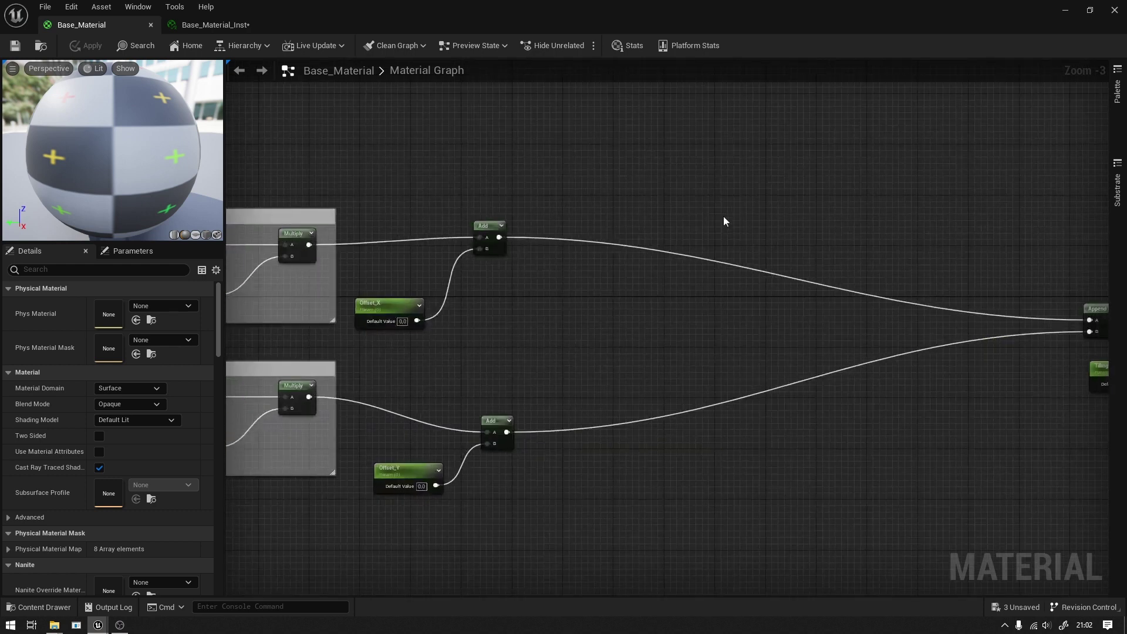
right_click(688, 202)
type("sw")
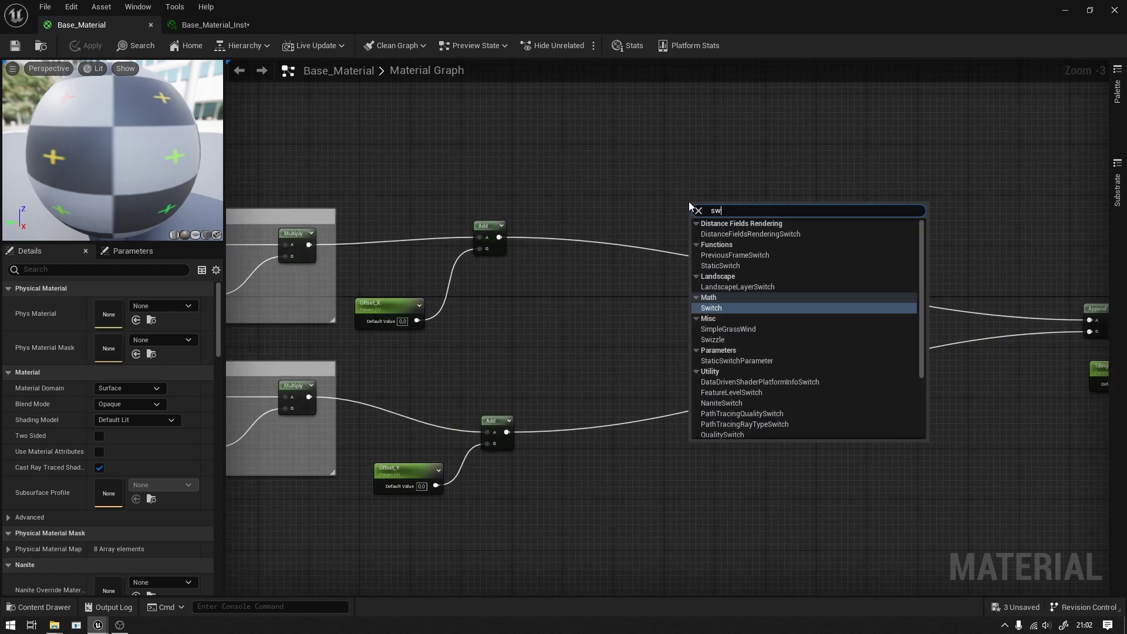
type("itc")
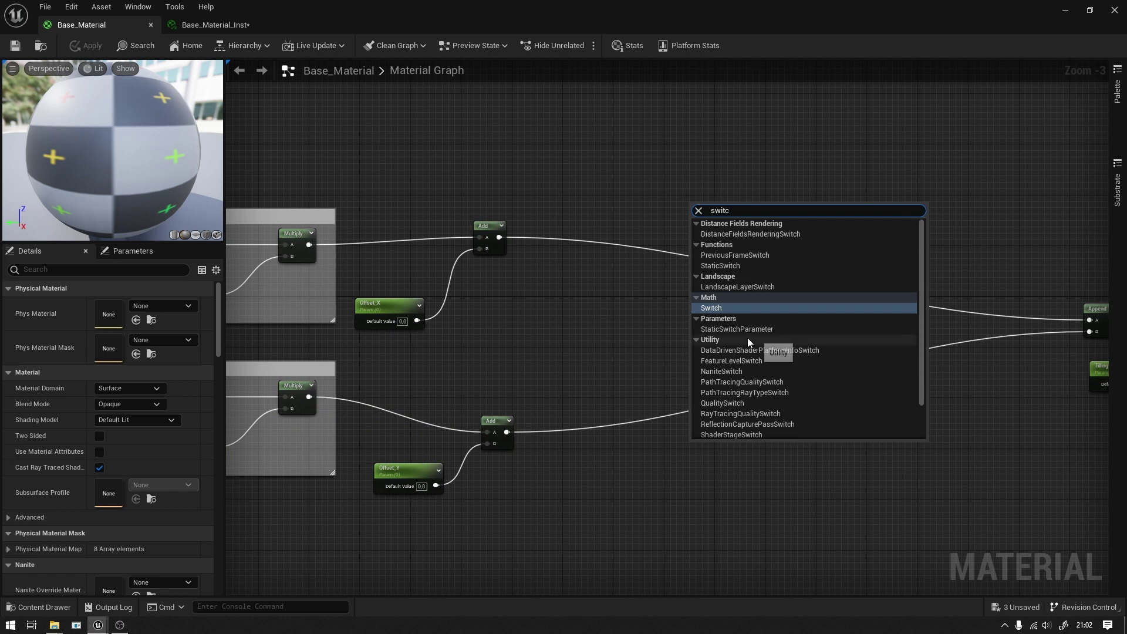
left_click(748, 330)
type("Mirror_U")
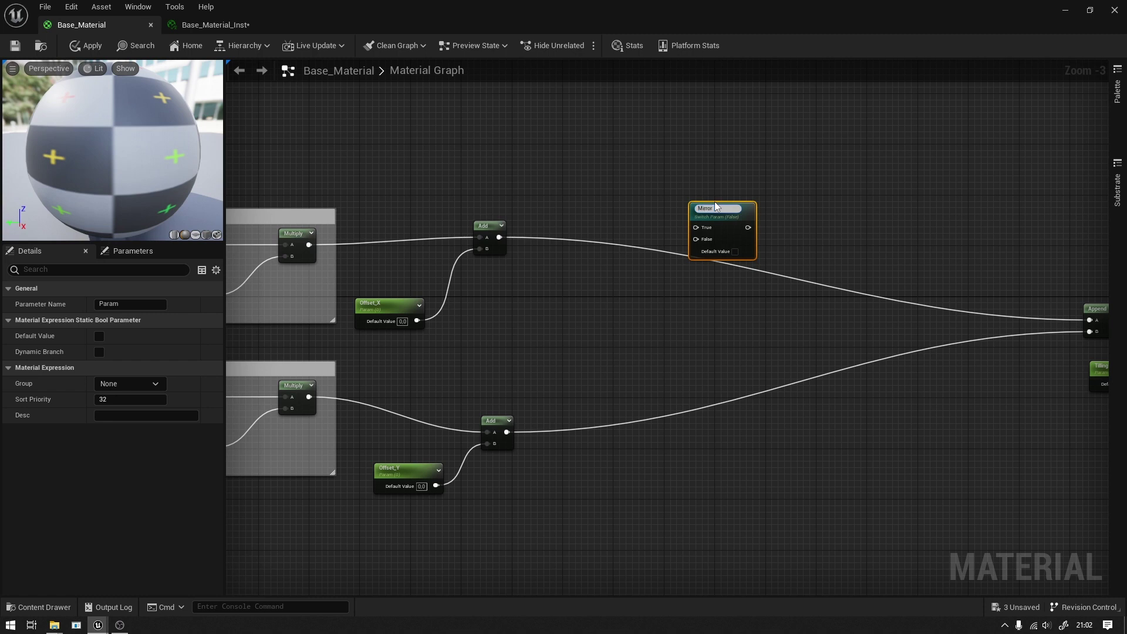
type("X")
key("Return")
left_click_drag(804, 158, 687, 222)
key("ctrl+c")
key("ctrl+v")
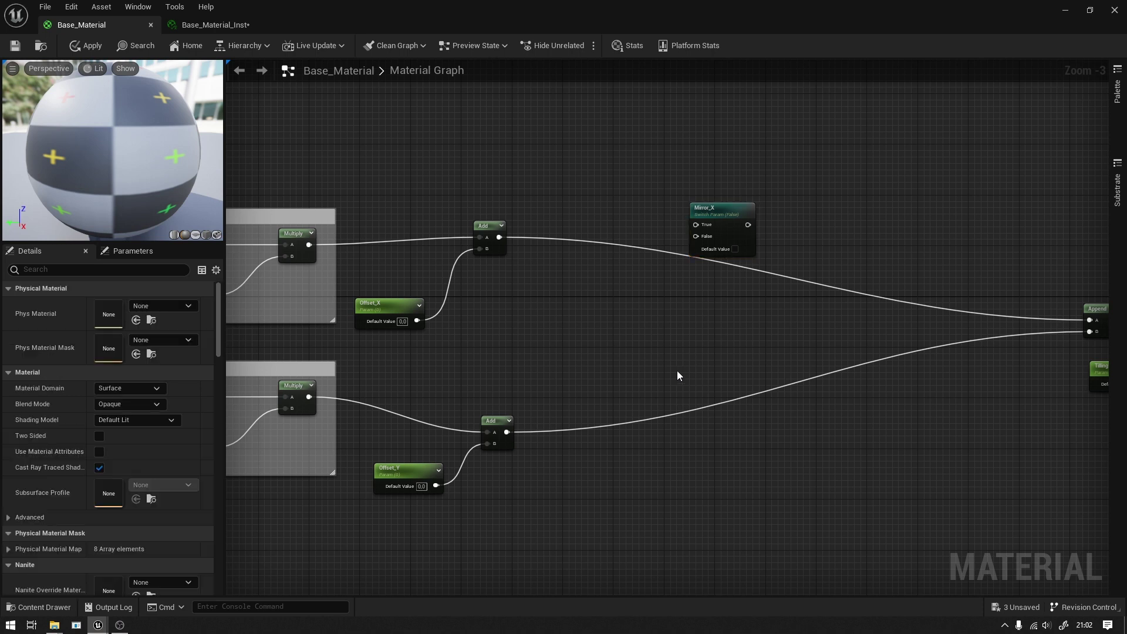
left_click(153, 304)
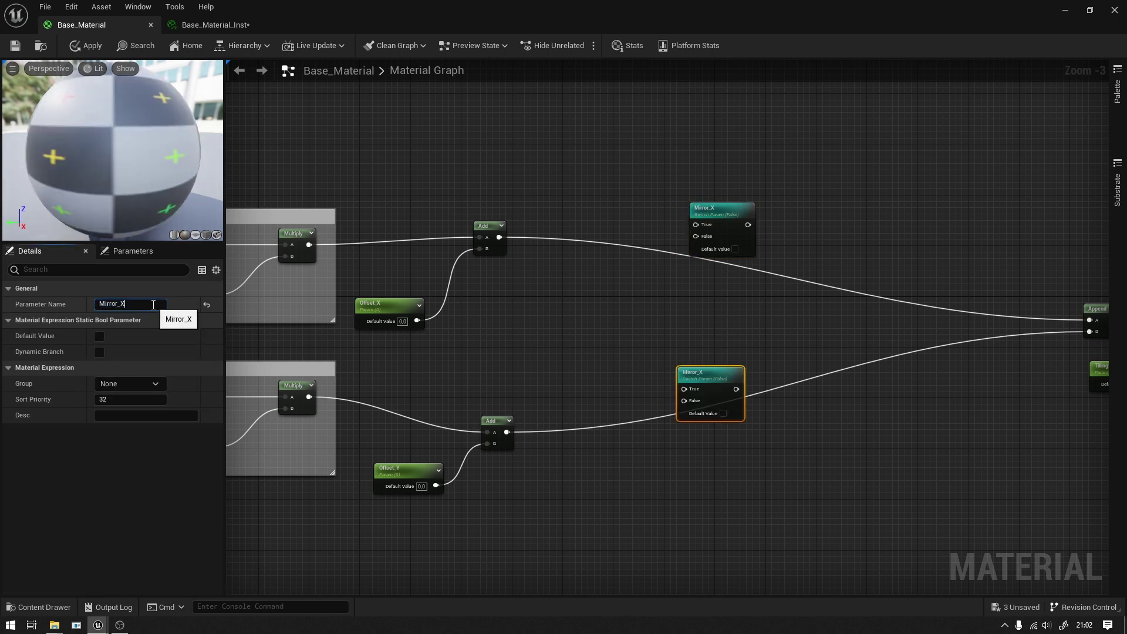
type("Y")
key("Return")
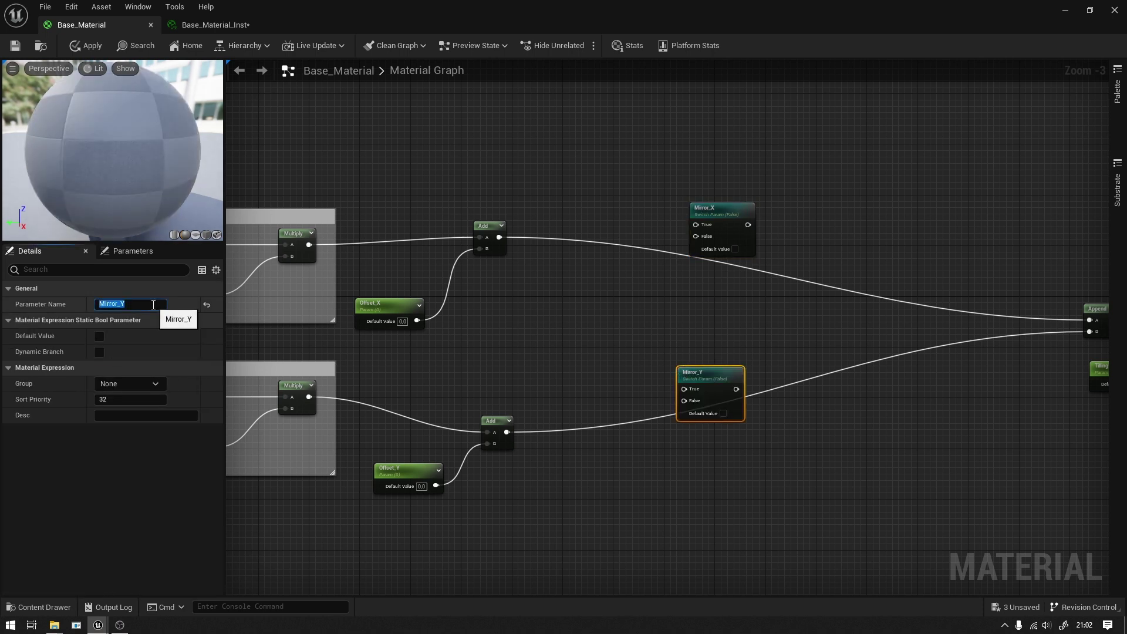
Place the switches beside the Add nodes and wire each Add into its switch's True input
left_click_drag(693, 381, 701, 445)
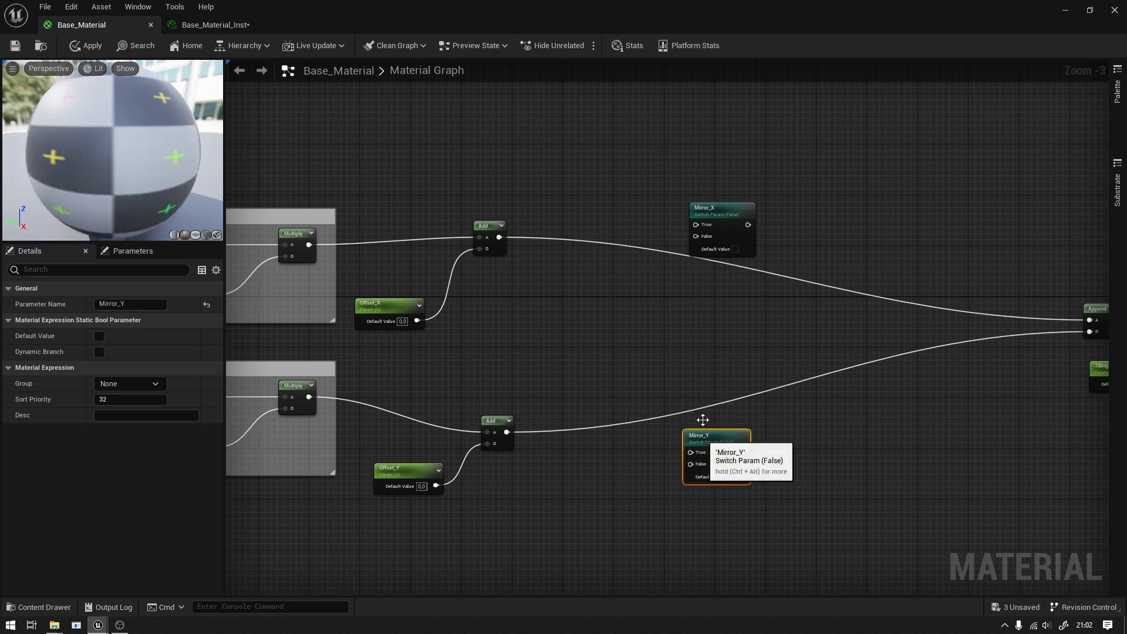
left_click_drag(719, 210, 687, 285)
left_click_drag(499, 237, 667, 304)
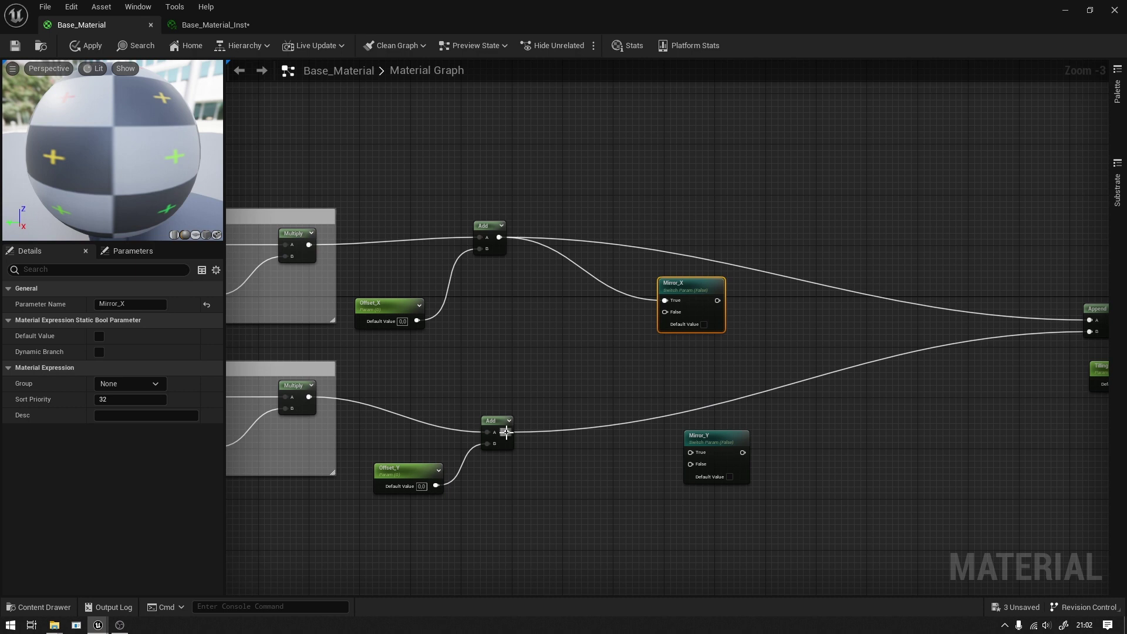
left_click_drag(507, 432, 690, 452)
left_click(614, 487)
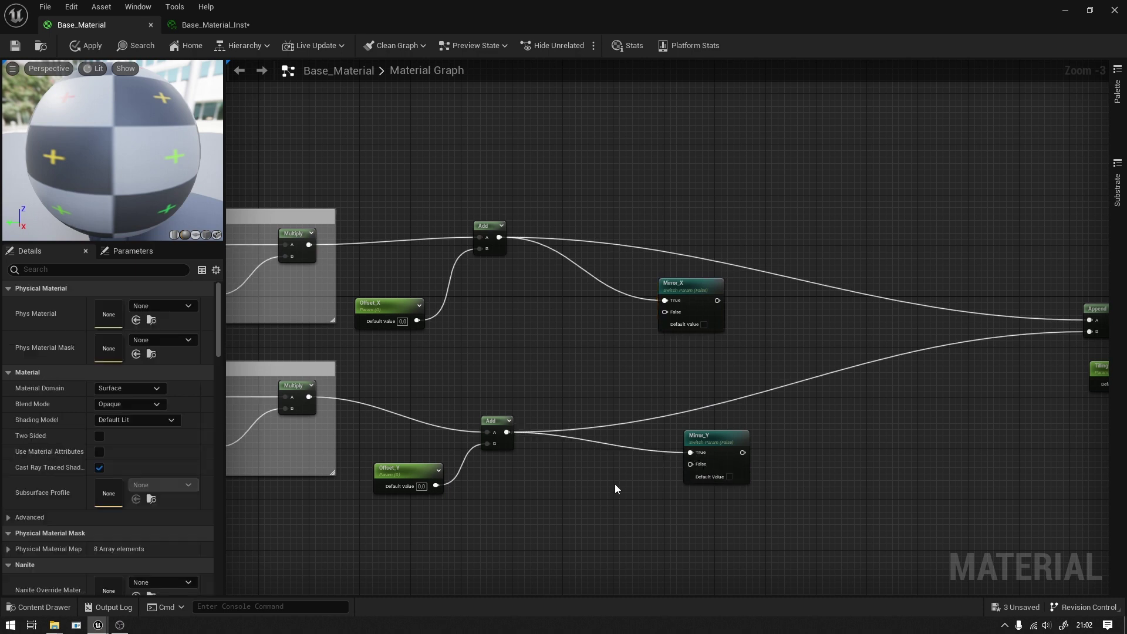
Add two OneMinus (1-x) nodes for the X and Y branches
right_click(615, 487)
type("one")
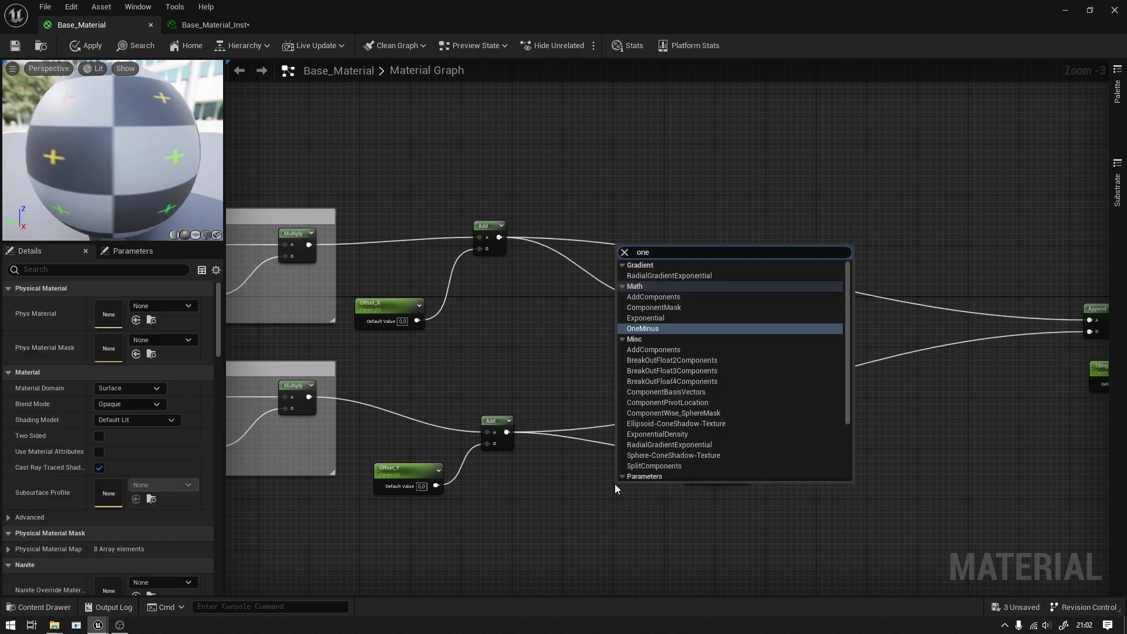
key("Return")
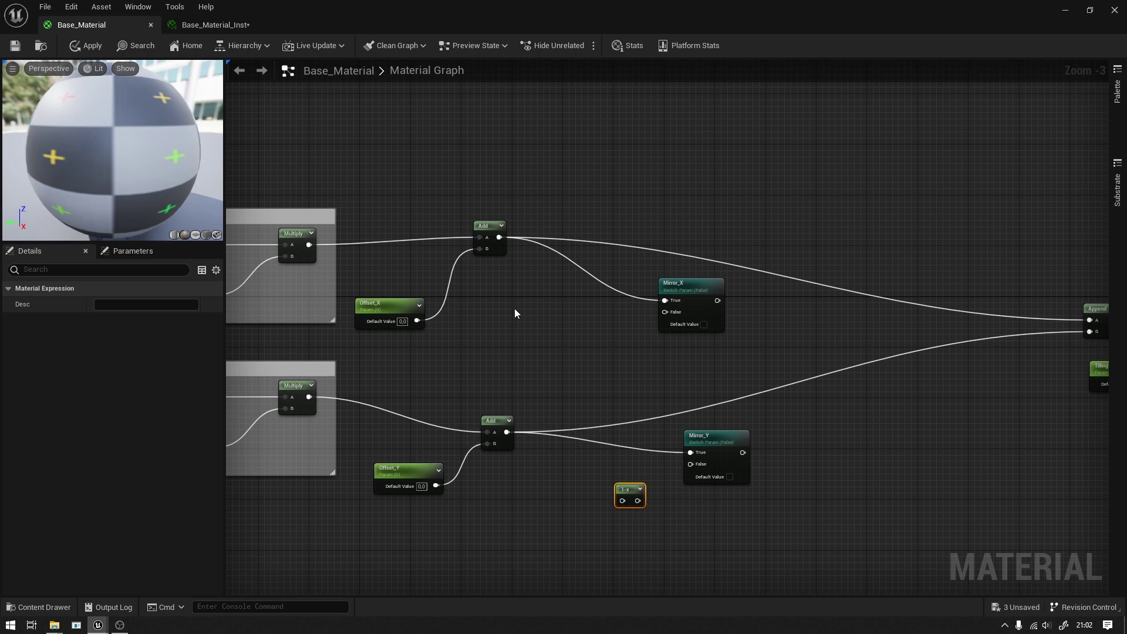
left_click(604, 360)
left_click(619, 498)
left_click(550, 354)
key("ctrl+v")
left_click(527, 292)
left_click_drag(496, 231, 569, 351)
Route each Add through 1-x into the switches' False inputs, and switches into Append A and B
left_click_drag(507, 432, 622, 500)
left_click_drag(585, 350, 664, 312)
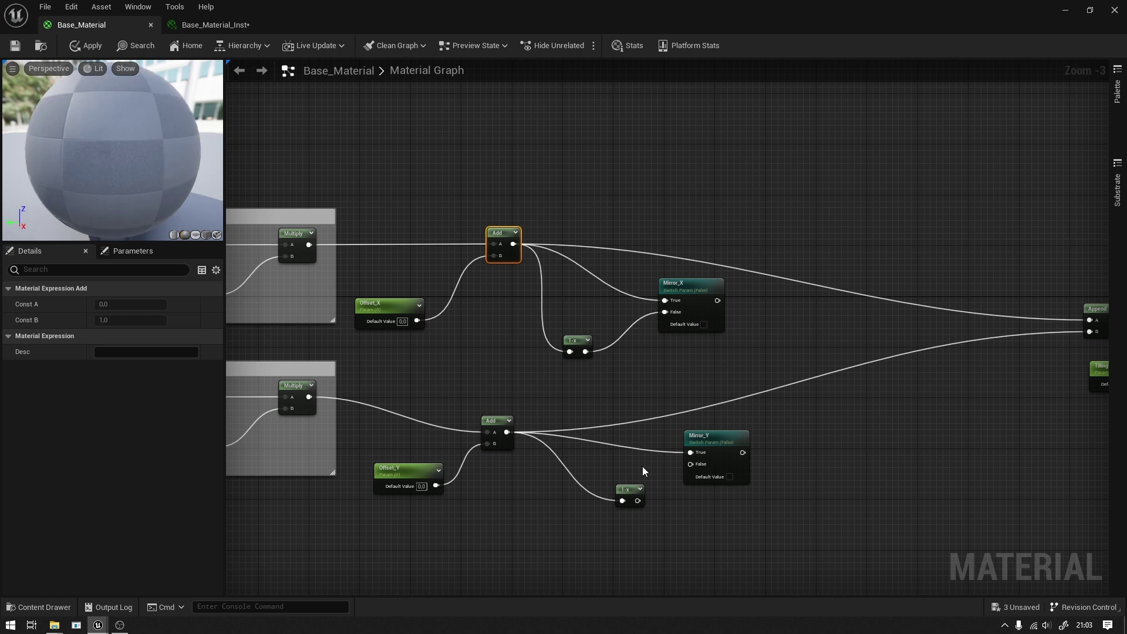
left_click_drag(638, 501, 690, 464)
right_click_drag(804, 435, 688, 419)
left_click_drag(601, 285, 974, 305)
mouse_move(626, 438)
left_mouse_down()
mouse_move(986, 319)
mouse_move(977, 315)
left_mouse_up()
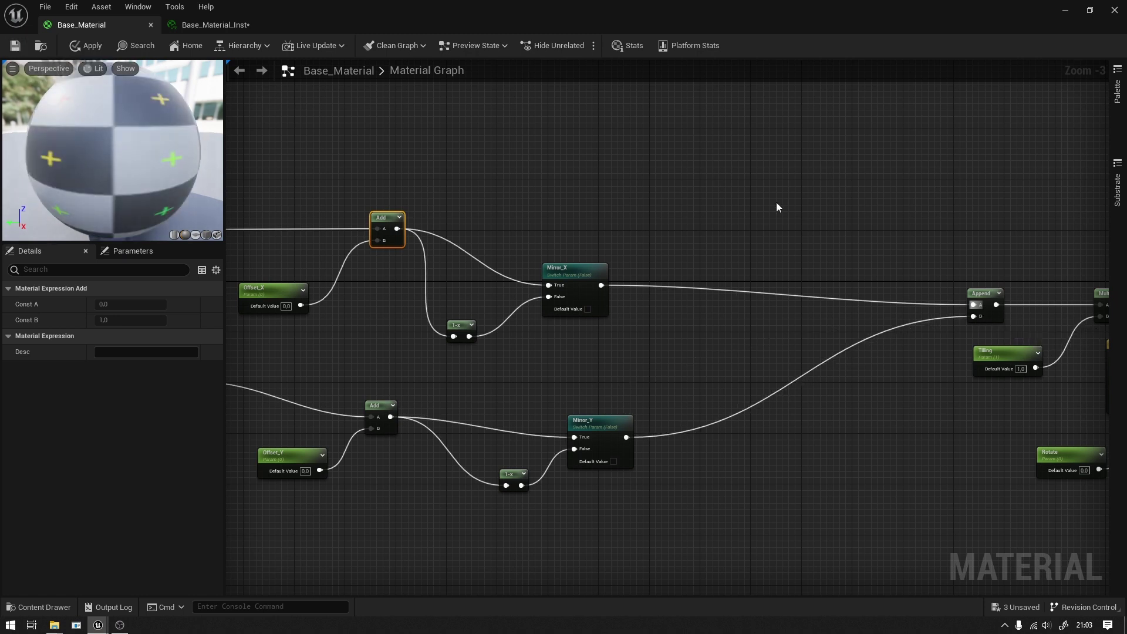
right_click_drag(704, 184, 602, 245)
Duplicate the Base texture parameter and wire the copy's RGB into Metallic
scroll(642, 228, "down", 2)
scroll(794, 262, "down", 1)
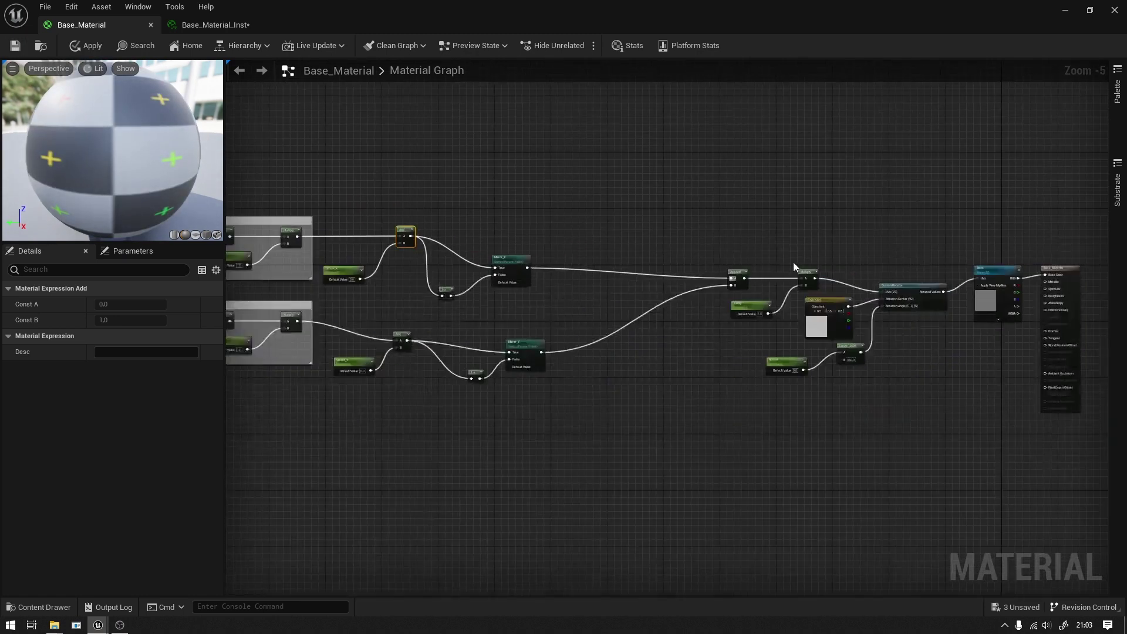
scroll(626, 237, "up", 2)
scroll(784, 252, "up", 1)
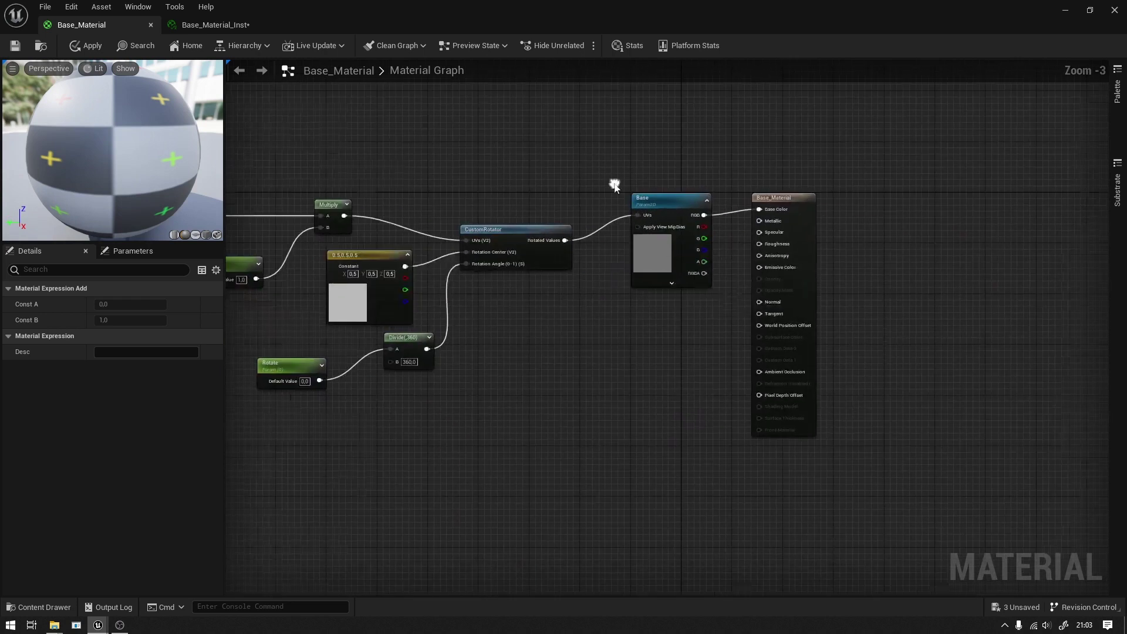
left_click(651, 191)
left_click(652, 188)
key("Return")
left_click_drag(734, 135, 656, 277)
key("ctrl+d")
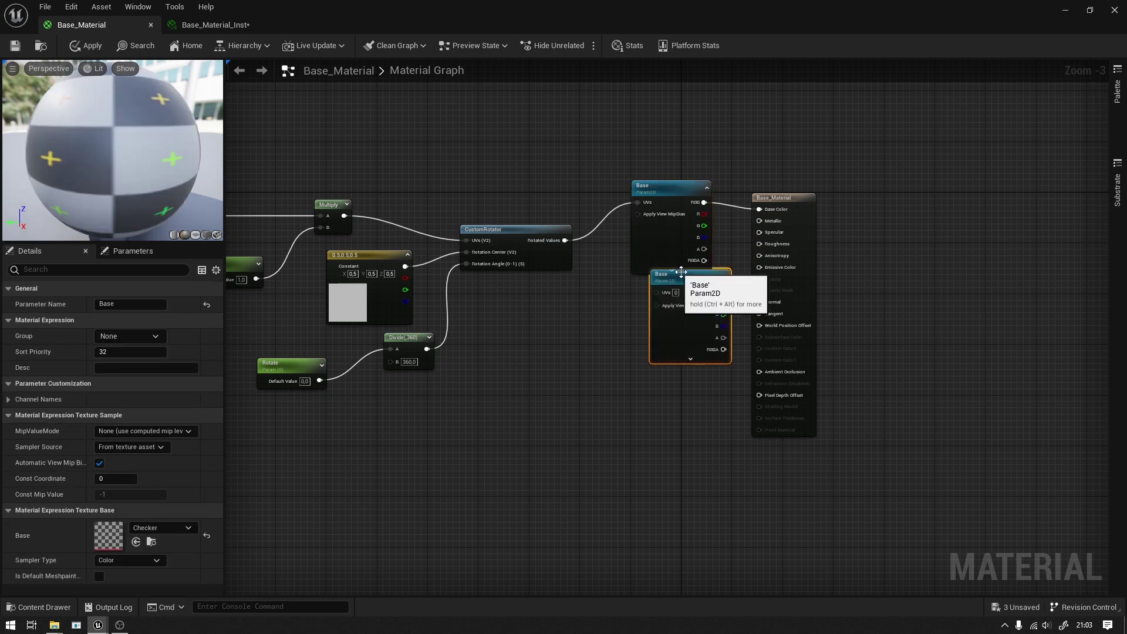
scroll(668, 294, "up", 4)
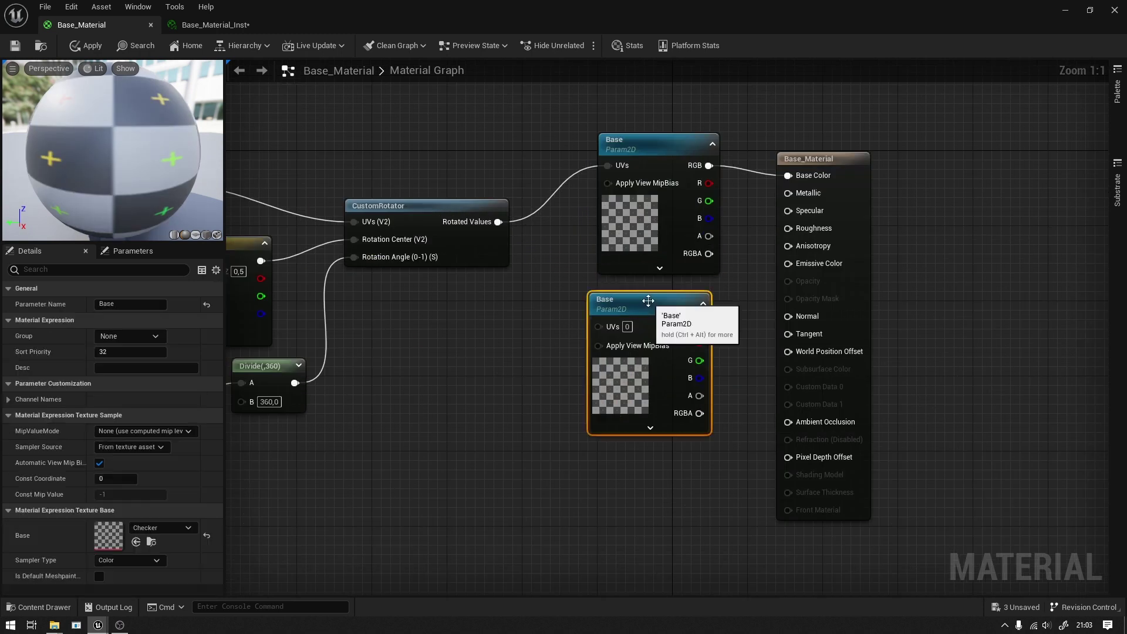
left_click_drag(700, 325, 787, 192)
Rename the lower texture parameter to Matallic
left_click(610, 299)
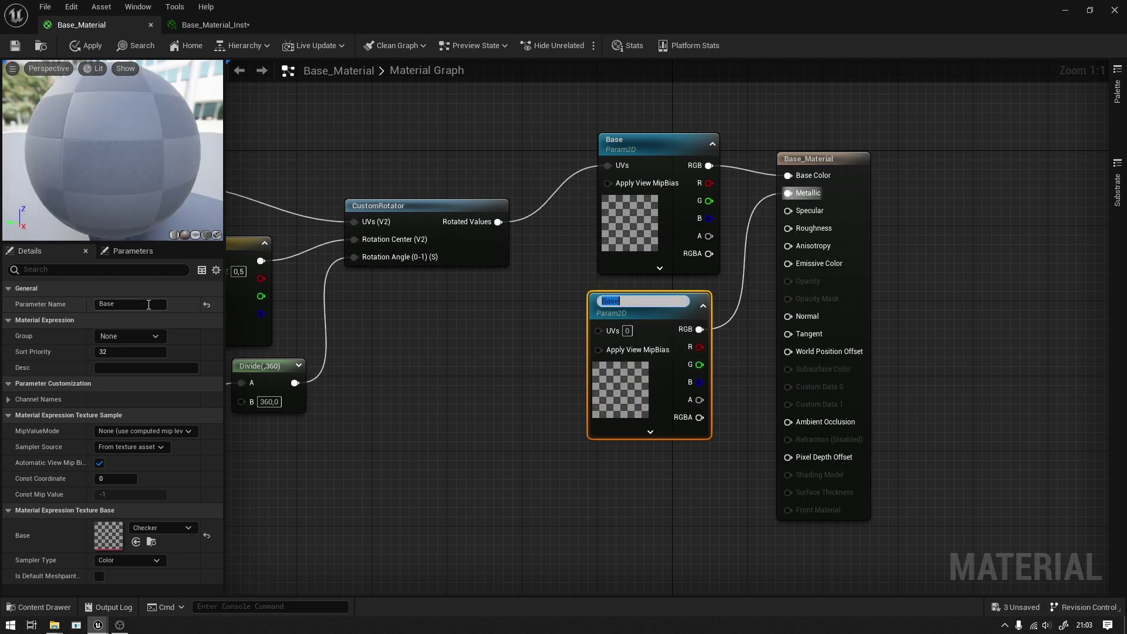
left_click(103, 303)
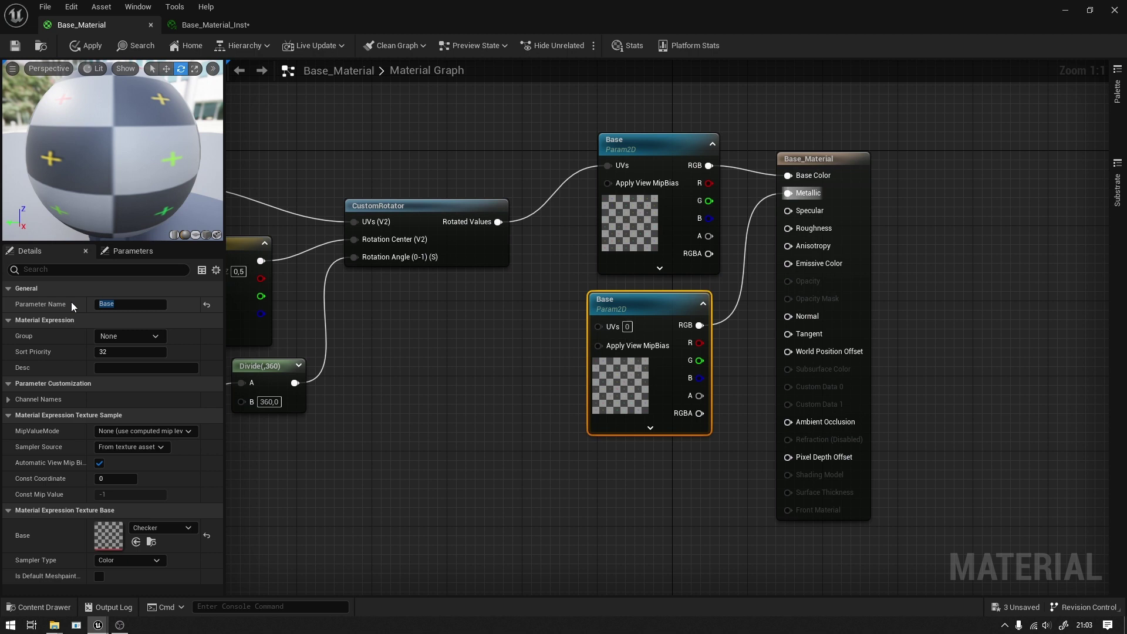
key("Delete")
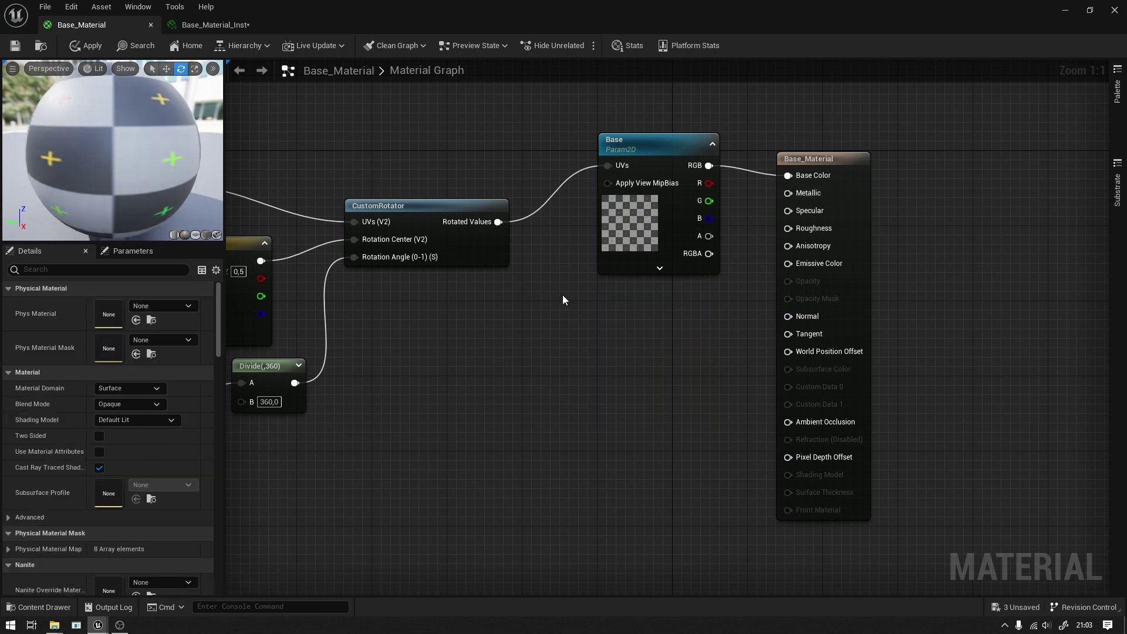
key("ctrl+z")
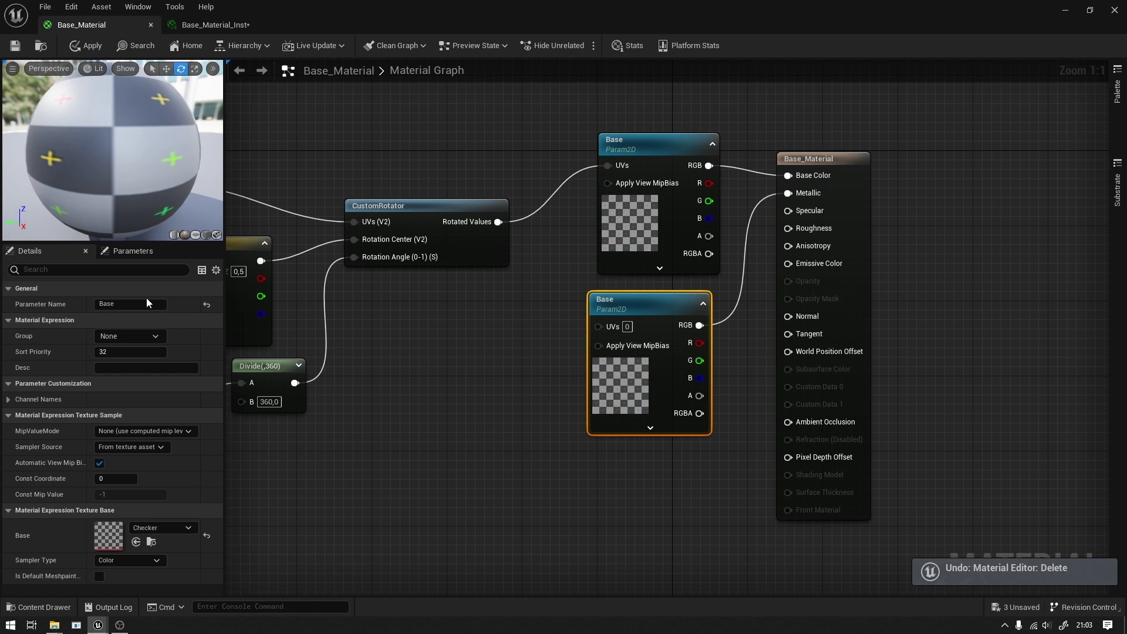
left_click_drag(144, 303, 87, 304)
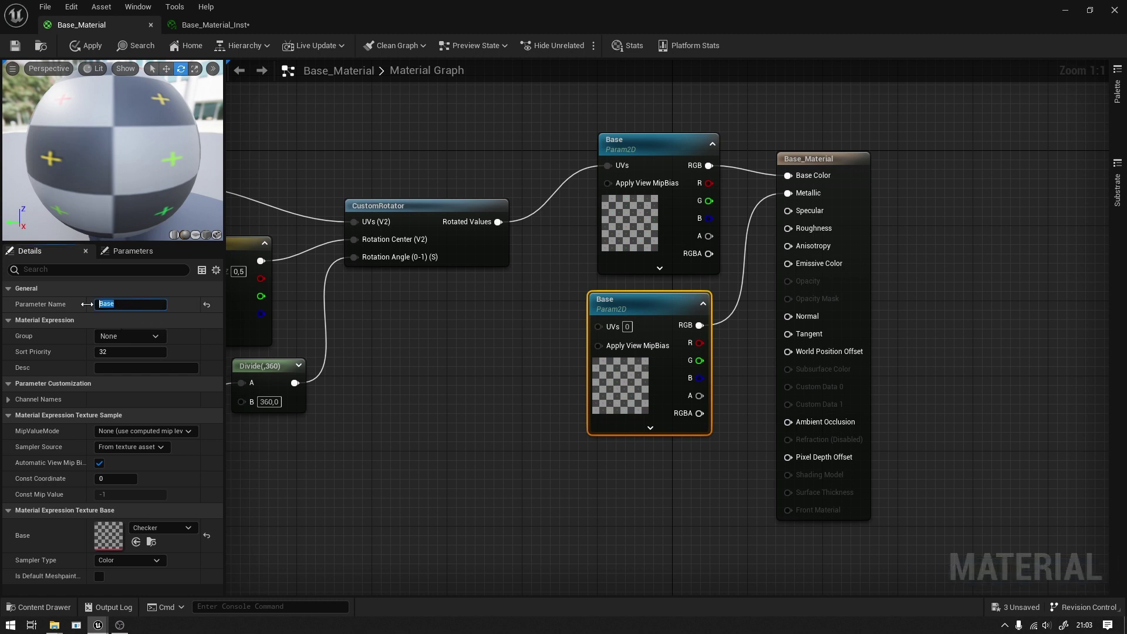
type("M")
key("Return")
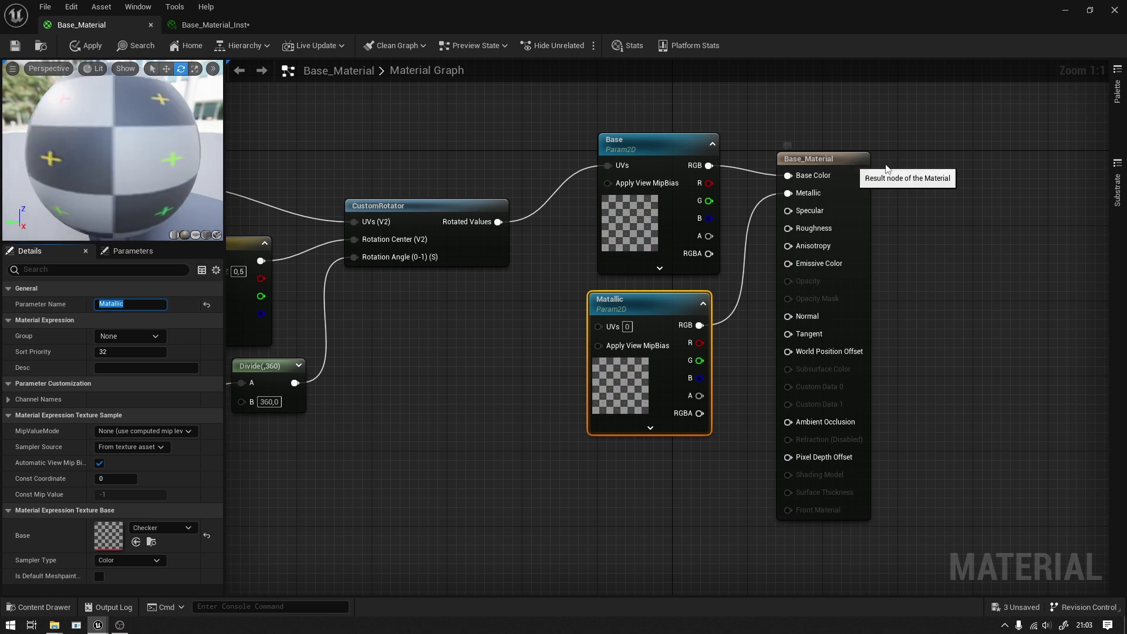
Duplicate the Matallic parameter below the original and wire the copy into Specular
left_click_drag(817, 159, 894, 196)
left_click(652, 328)
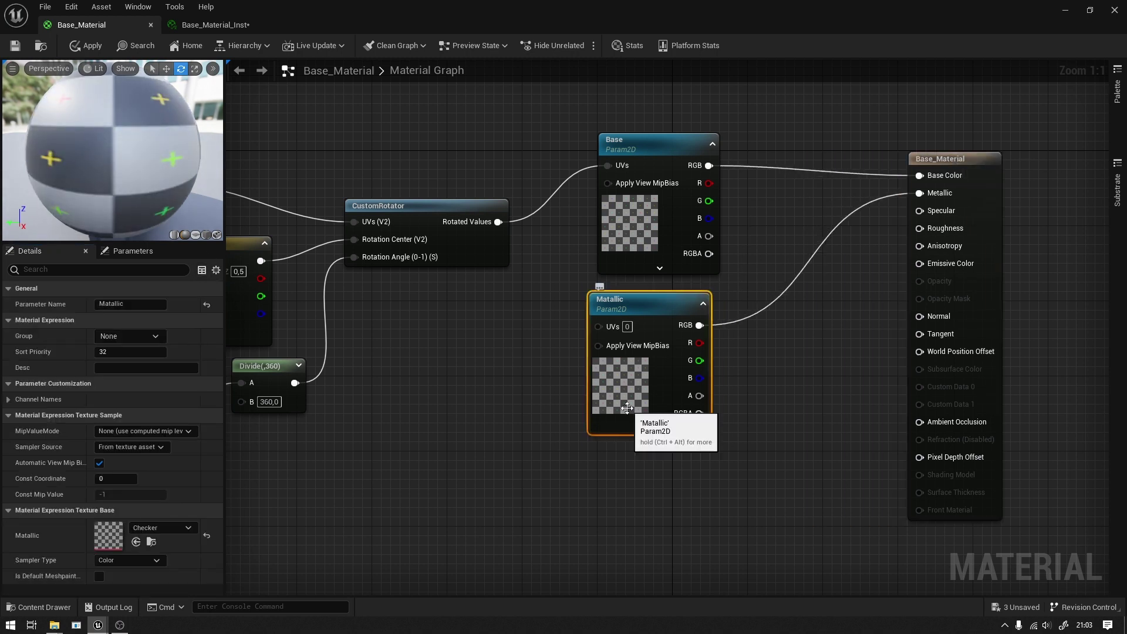
key("ctrl+d")
left_click_drag(739, 437, 644, 460)
left_click(734, 478)
right_click_drag(734, 477, 677, 411)
mouse_move(641, 420)
left_mouse_down()
mouse_move(861, 162)
mouse_move(860, 147)
left_mouse_up()
right_click_drag(785, 378, 792, 314)
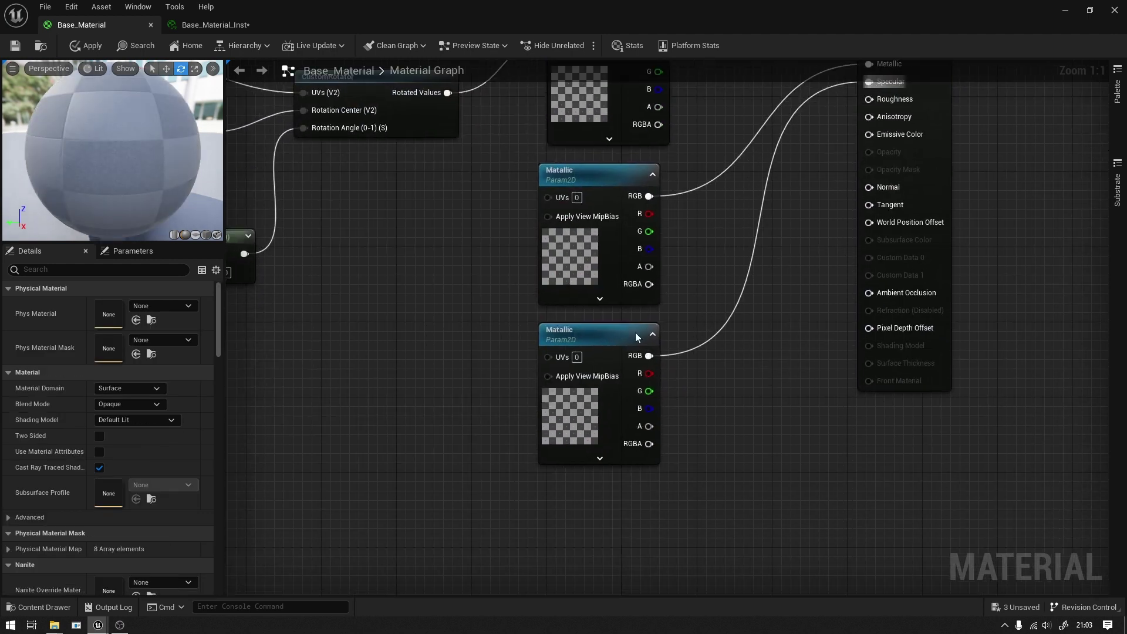
left_click(599, 334)
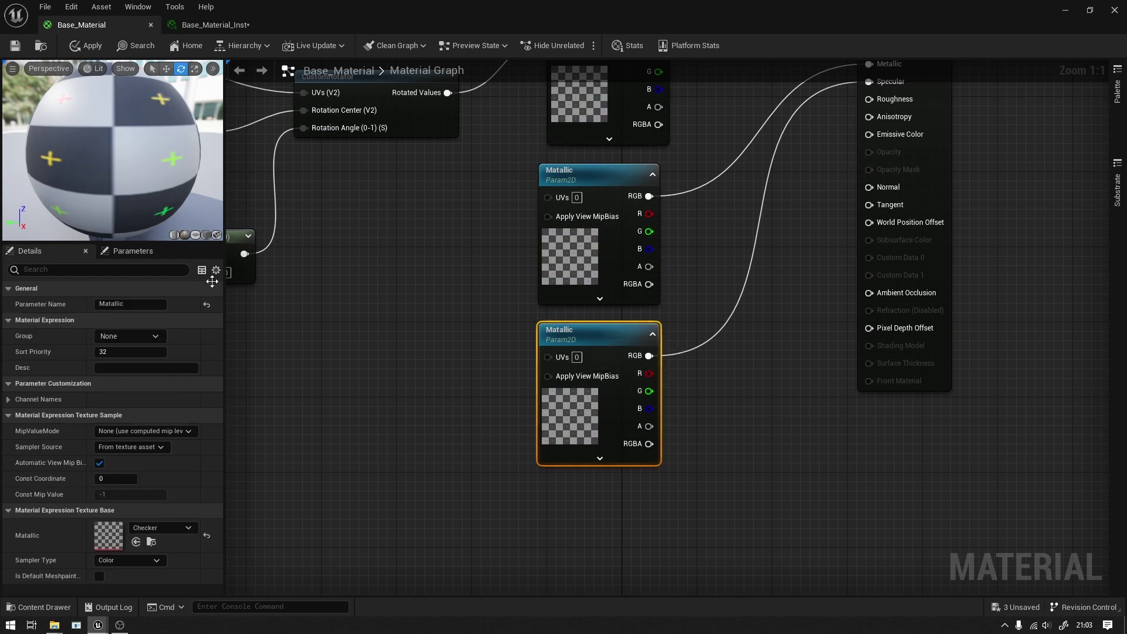
Rename the copied texture parameter to Specular
left_click(149, 302)
type("Spe")
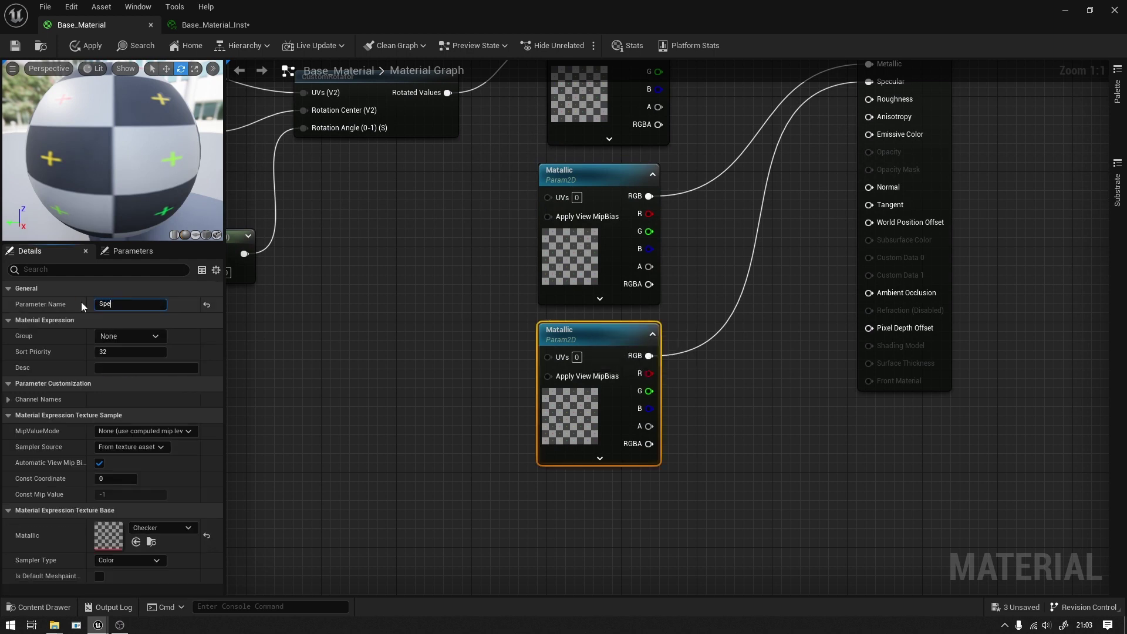
type("cular")
key("Return")
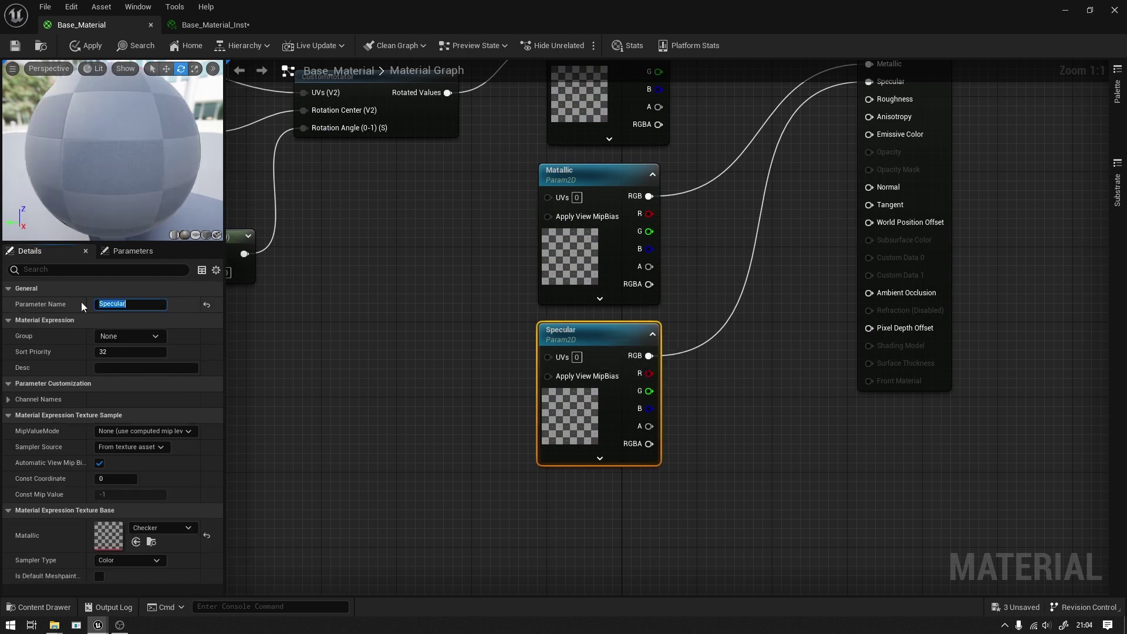
Paste another texture parameter, name it Roughness, and wire it into the Roughness input
right_click_drag(640, 513, 605, 430)
left_click(604, 431)
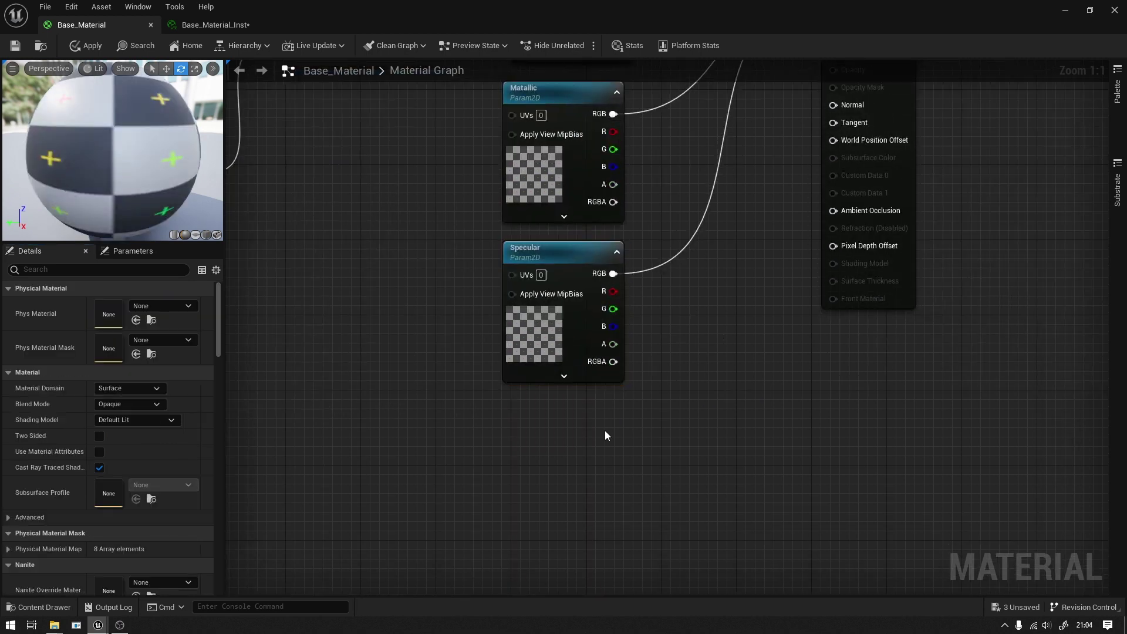
key("ctrl+v")
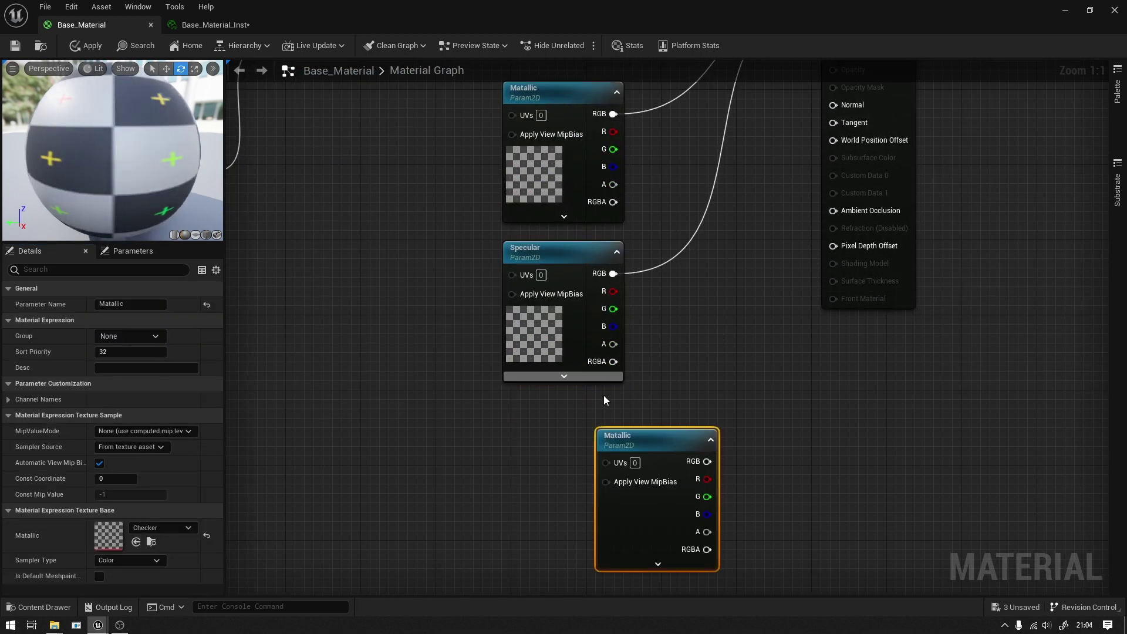
left_click_drag(618, 438, 535, 420)
left_click(131, 303)
type("Rou")
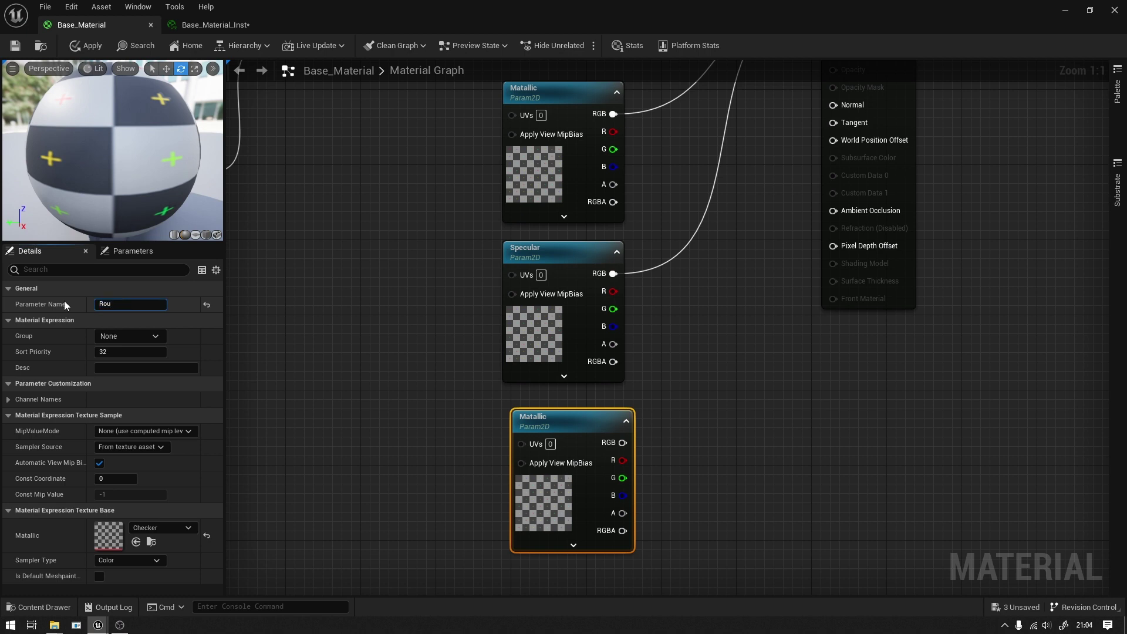
type("ghness")
key("Return")
left_click_drag(575, 421, 547, 410)
right_click_drag(682, 322, 612, 406)
scroll(611, 411, "down", 1)
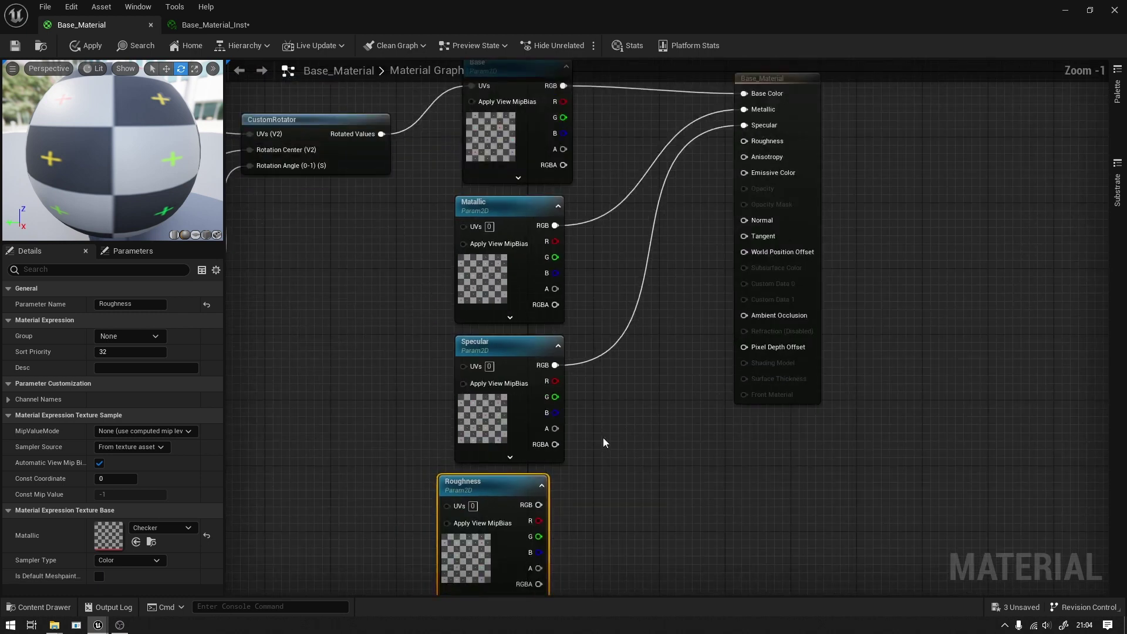
scroll(587, 481, "down", 1)
left_click_drag(519, 428, 730, 158)
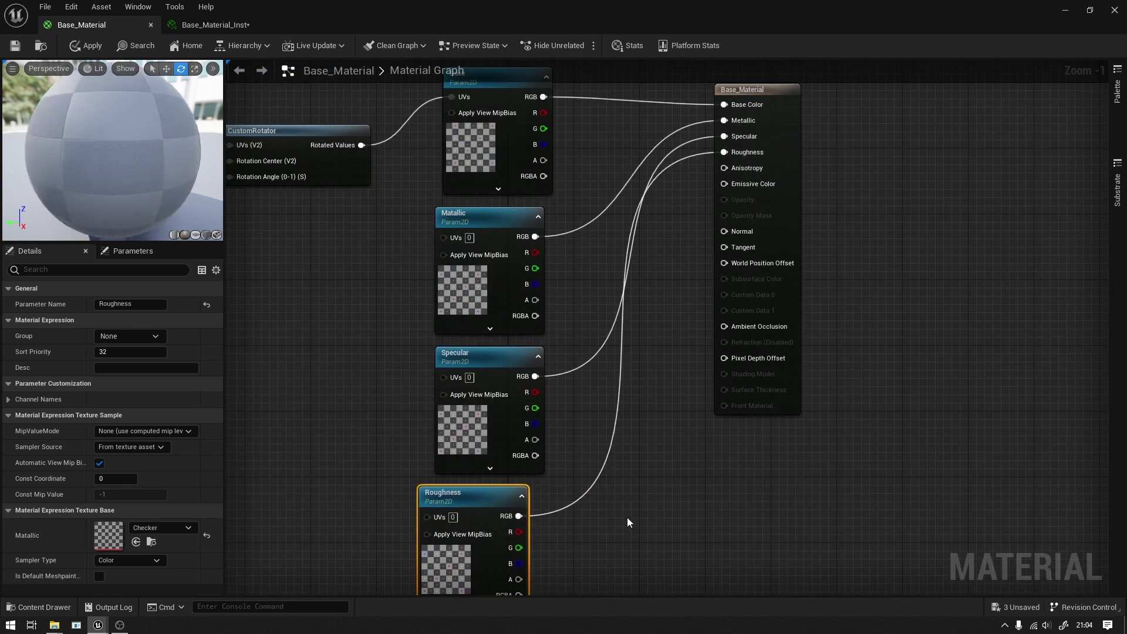
Paste one more texture parameter below Roughness and wire it into the Normal input
scroll(699, 194, "down", 1)
scroll(708, 97, "down", 1)
right_click_drag(708, 96, 628, 183)
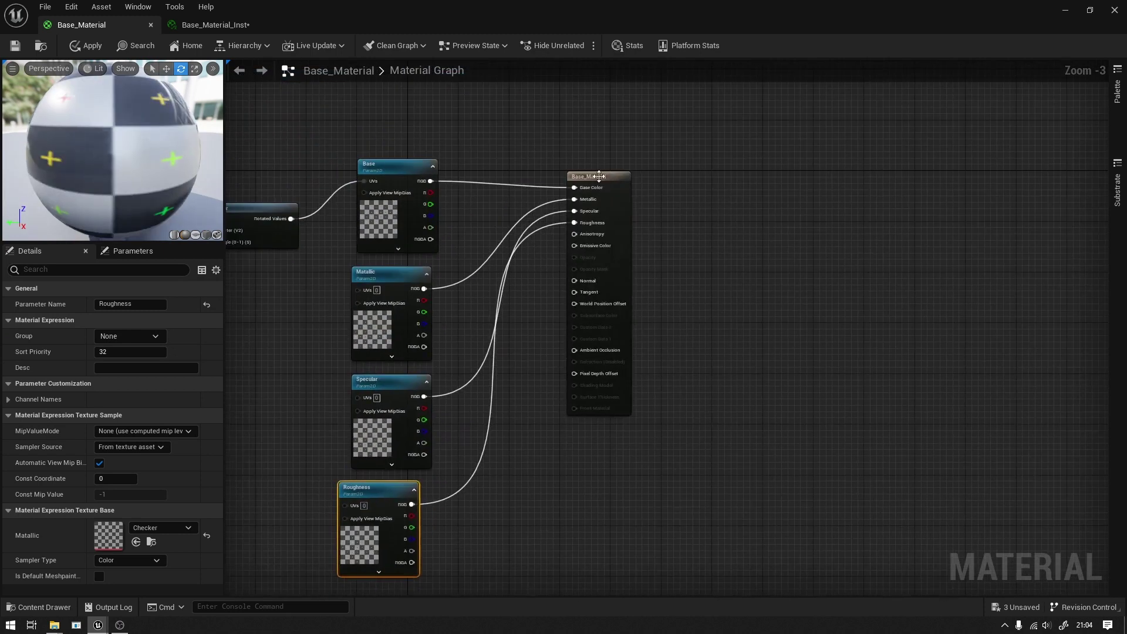
left_click_drag(629, 183, 819, 183)
left_click_drag(607, 495, 638, 401)
right_click_drag(638, 396, 644, 281)
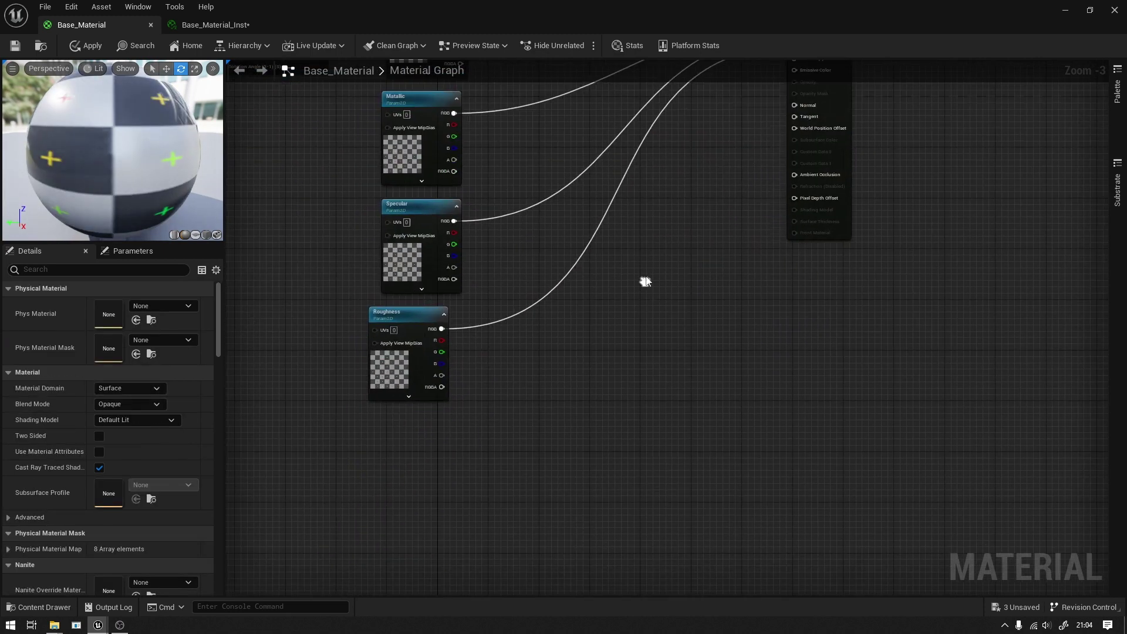
key("ctrl+v")
right_click_drag(587, 373, 477, 436)
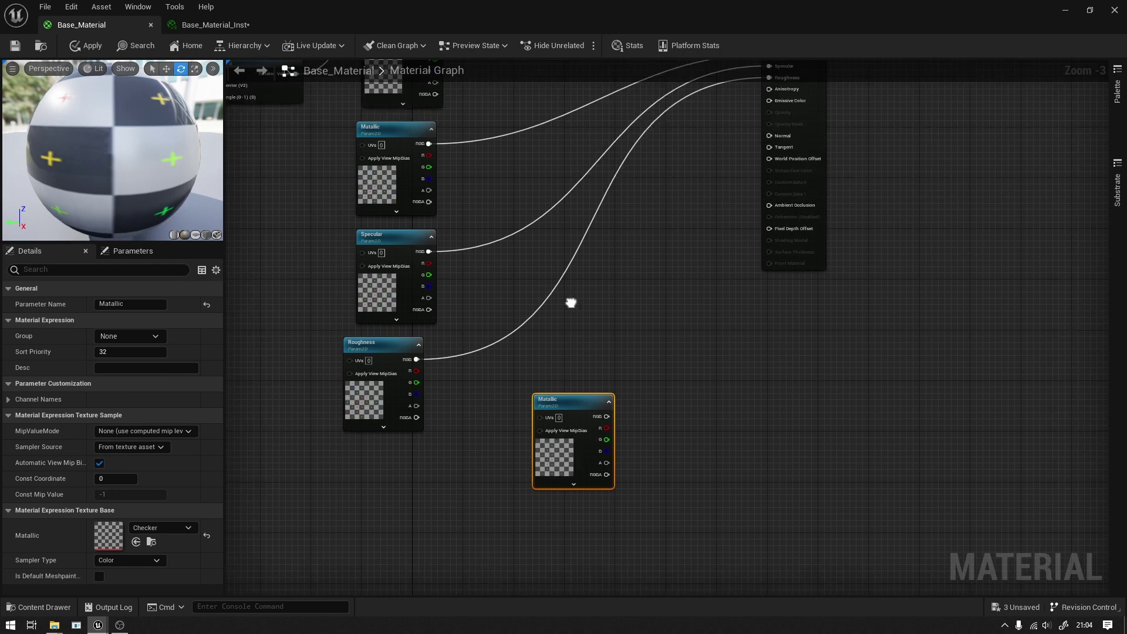
mouse_move(542, 448)
left_mouse_down()
mouse_move(705, 133)
mouse_move(704, 168)
left_mouse_up()
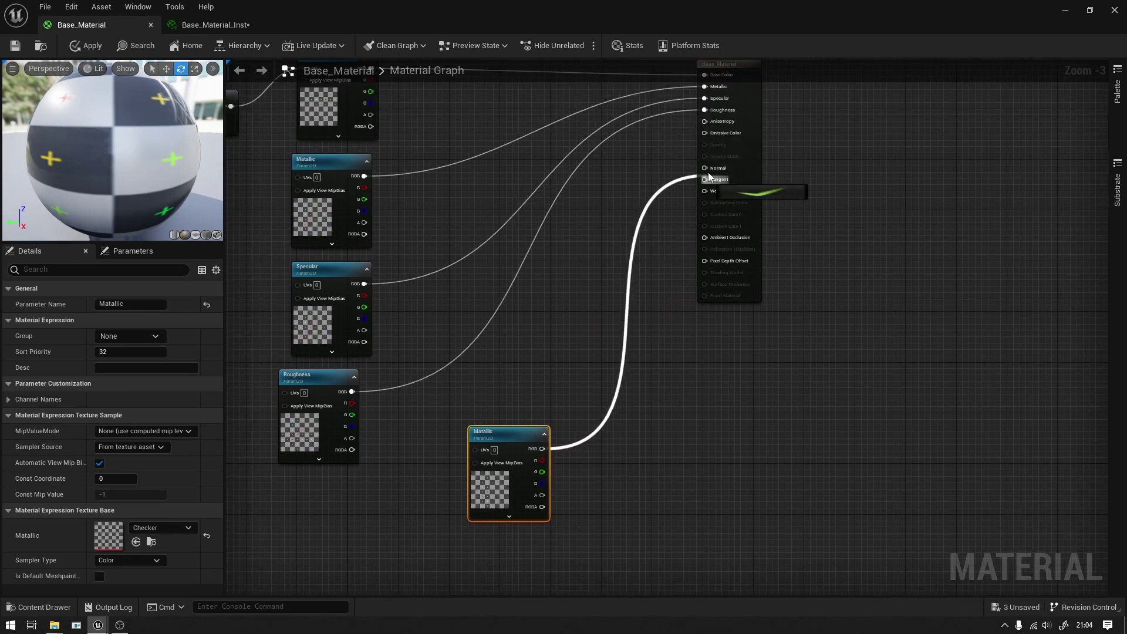
Rename the newest copy to Normal and place it below Roughness
key("F2")
left_click(154, 308)
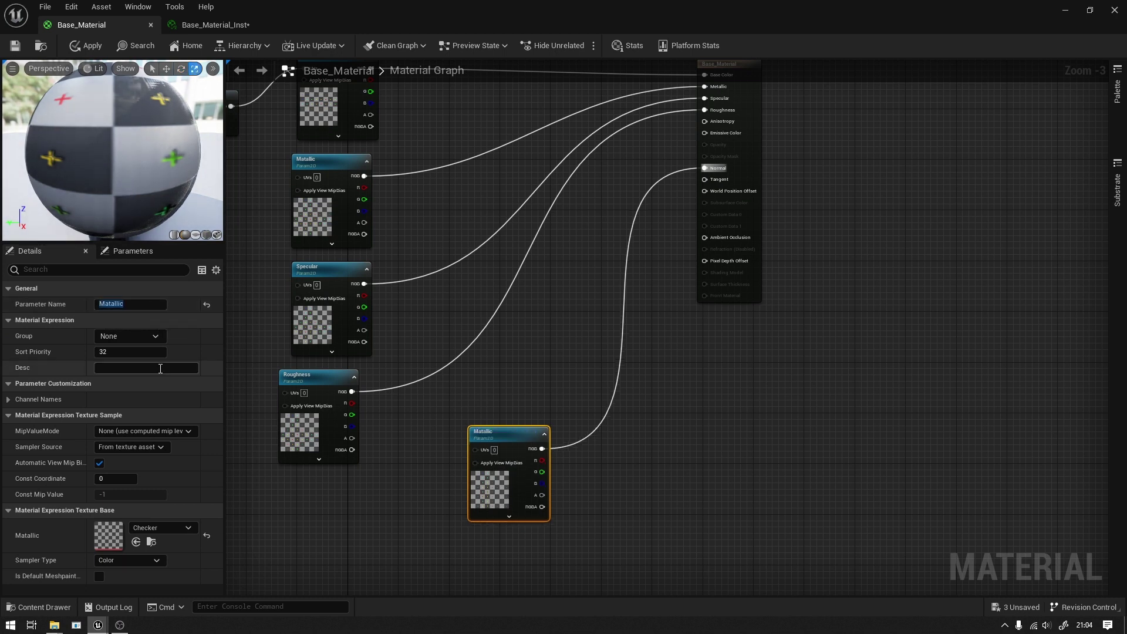
type("Normal")
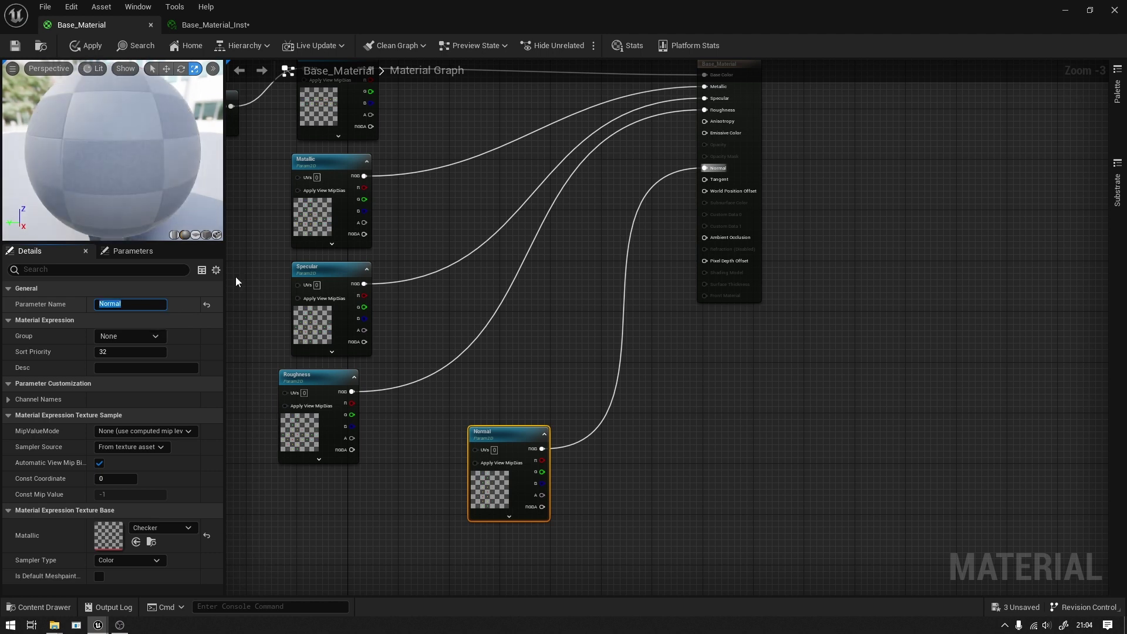
key("Return")
right_click_drag(526, 395, 646, 381)
left_click_drag(646, 384, 481, 439)
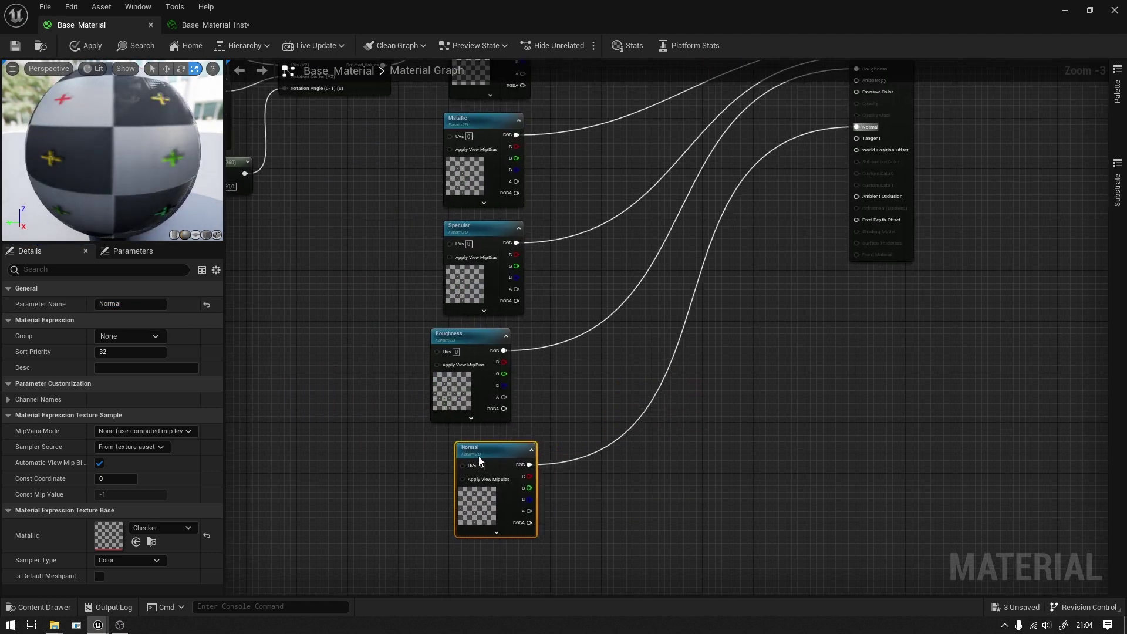
right_click_drag(423, 378, 540, 439)
Wire CustomRotator's rotated UVs into the Matallic, Specular, Roughness and Normal UVs pins
left_click_drag(581, 254, 647, 327)
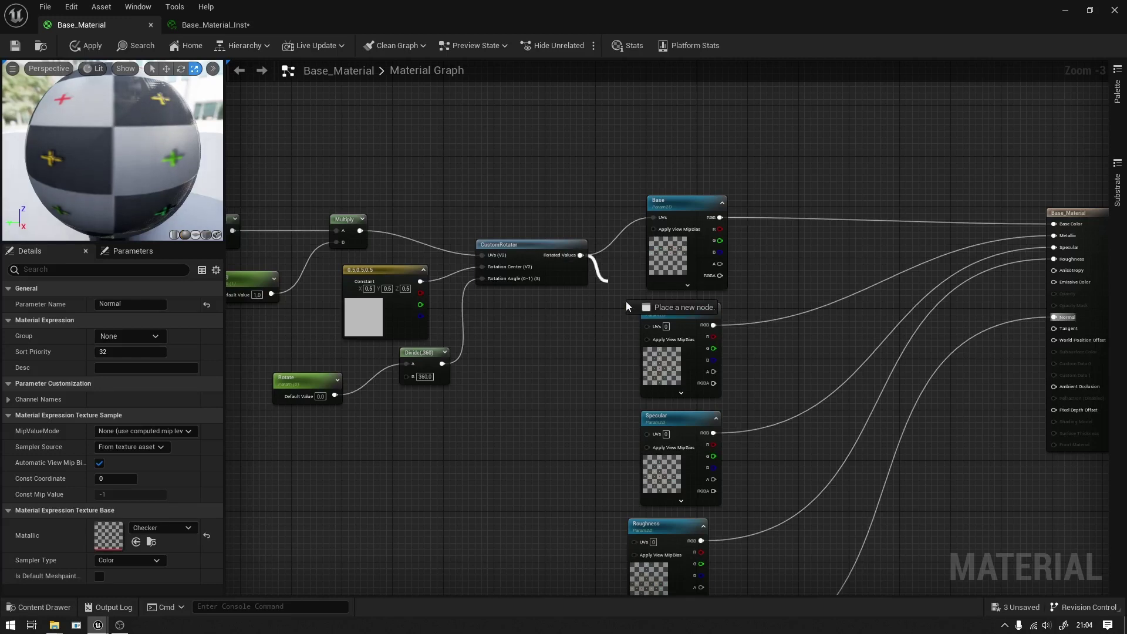
right_click_drag(572, 314, 555, 238)
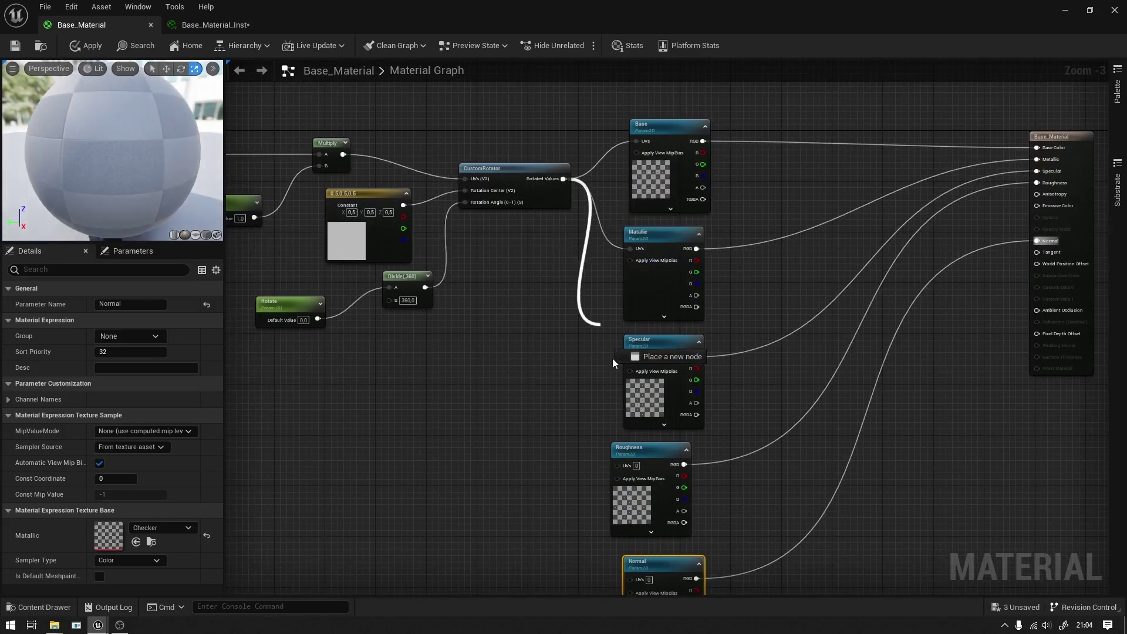
left_click_drag(564, 178, 630, 357)
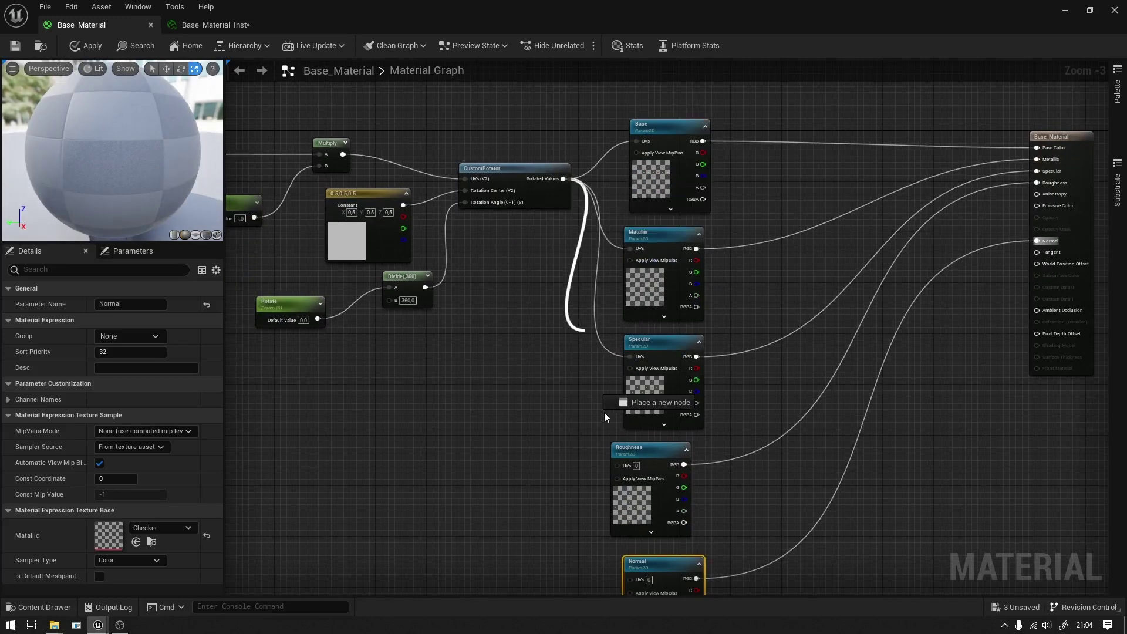
left_click_drag(563, 178, 617, 466)
right_click_drag(558, 287, 537, 185)
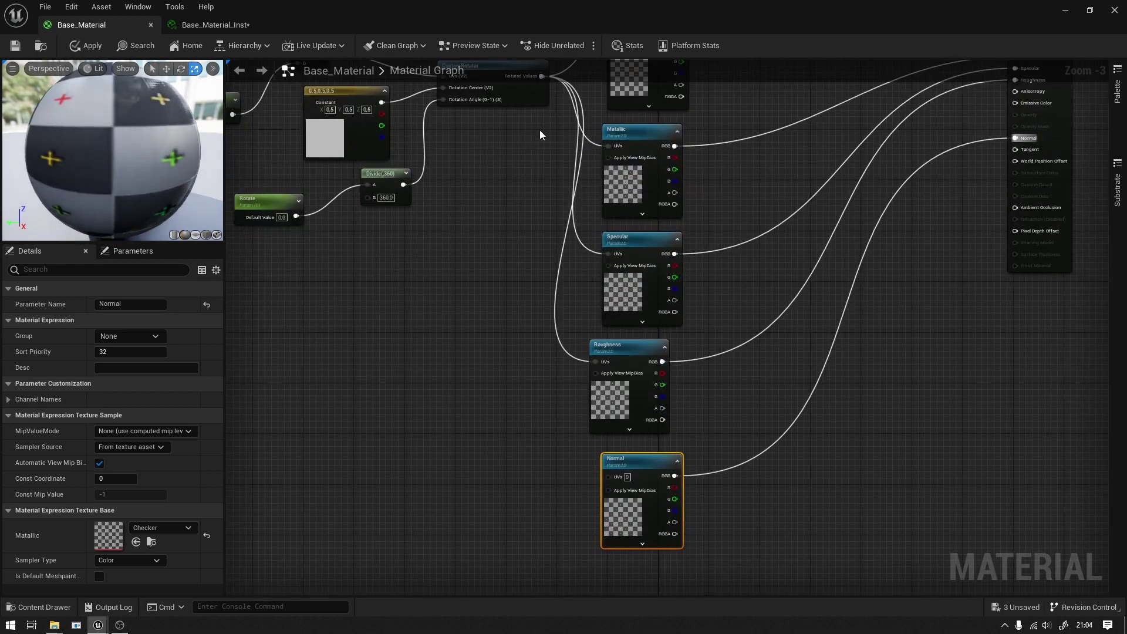
right_click_drag(540, 135, 530, 157)
left_click_drag(532, 98, 598, 500)
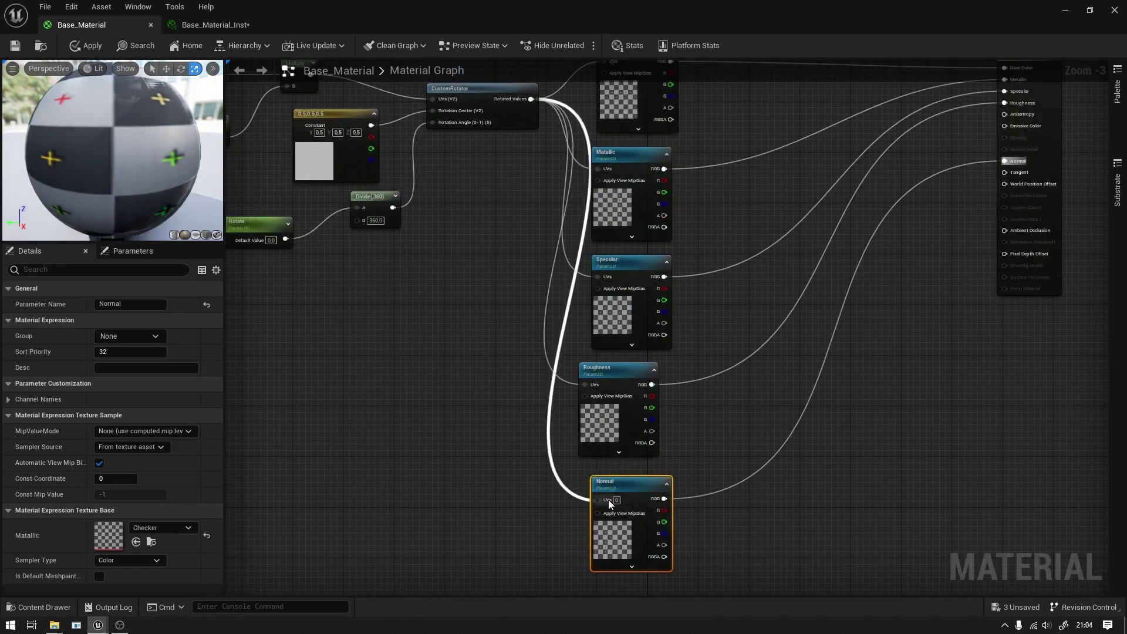
right_click_drag(609, 504, 475, 476)
left_click(688, 491)
right_click(688, 491)
Add a FlattenNormal node and a scalar parameter named Mult_Normal
type("fla")
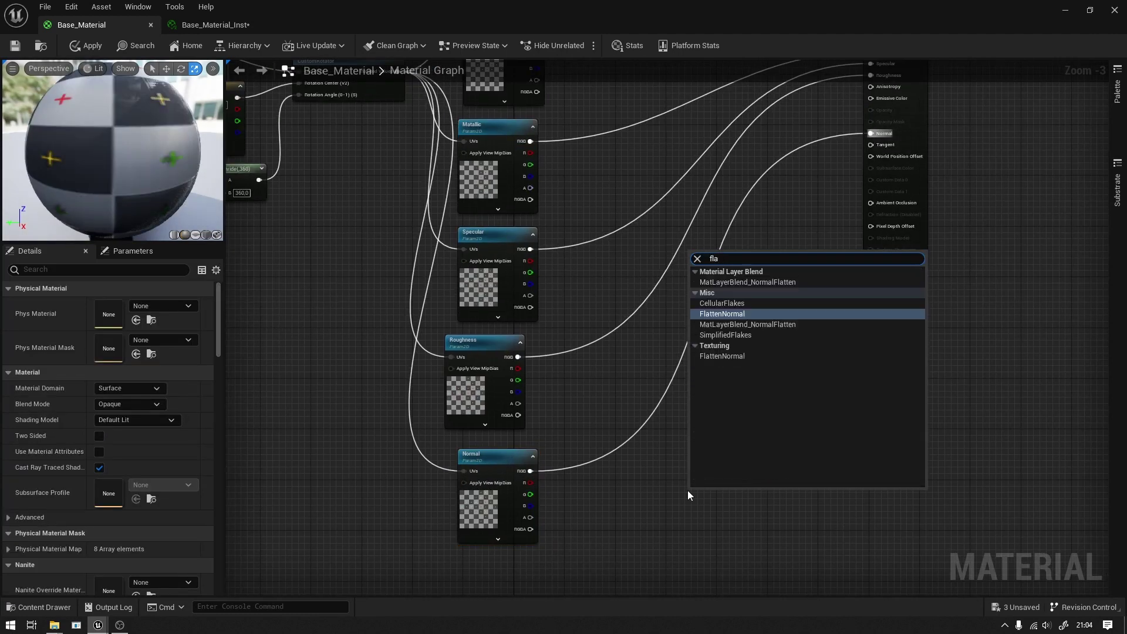
type("t")
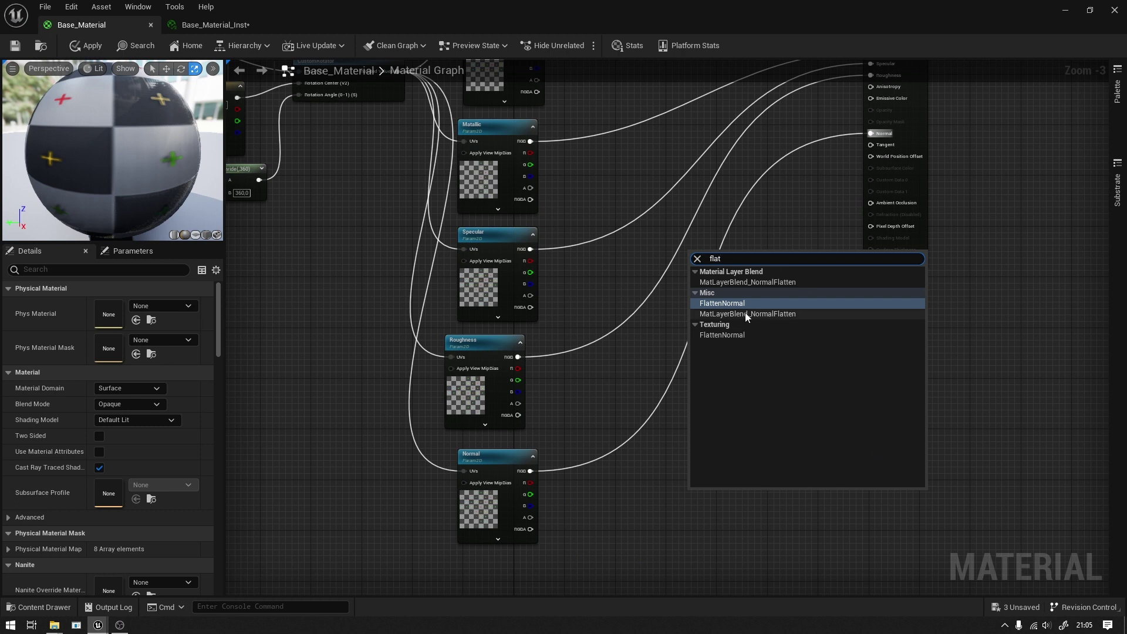
key("Return")
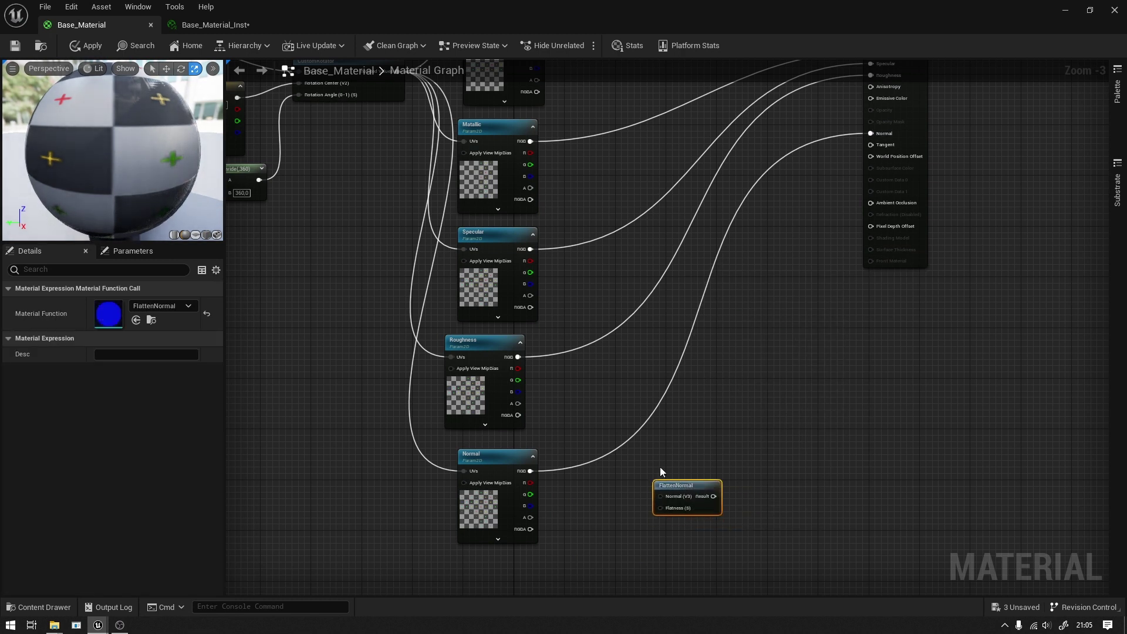
right_click(621, 524)
type("scalar")
key("Return")
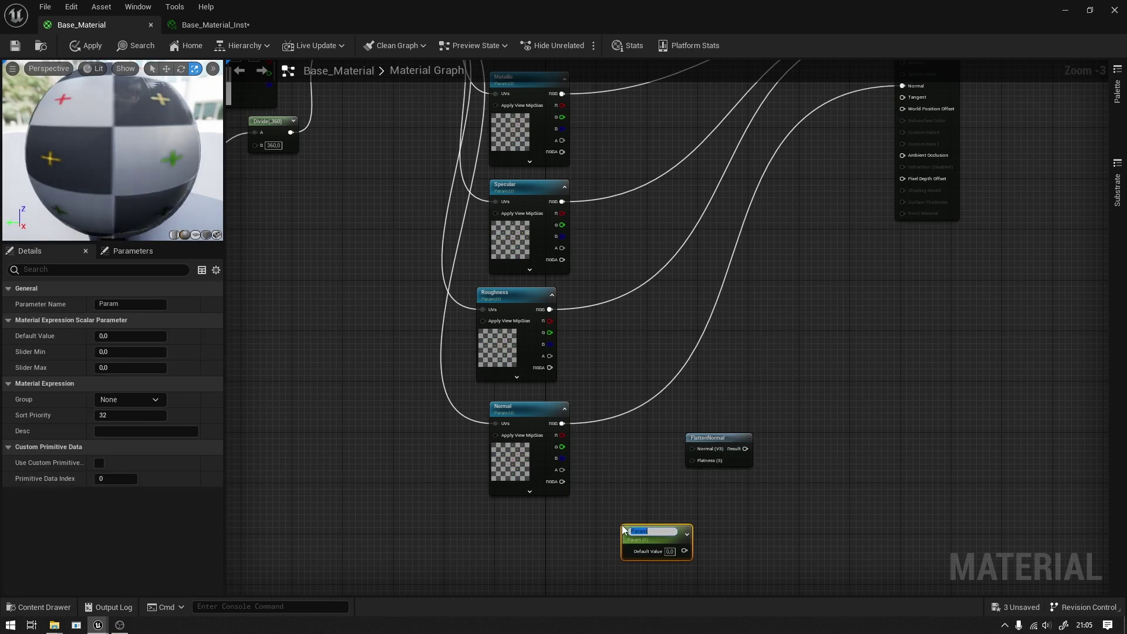
type("Mult_Normal")
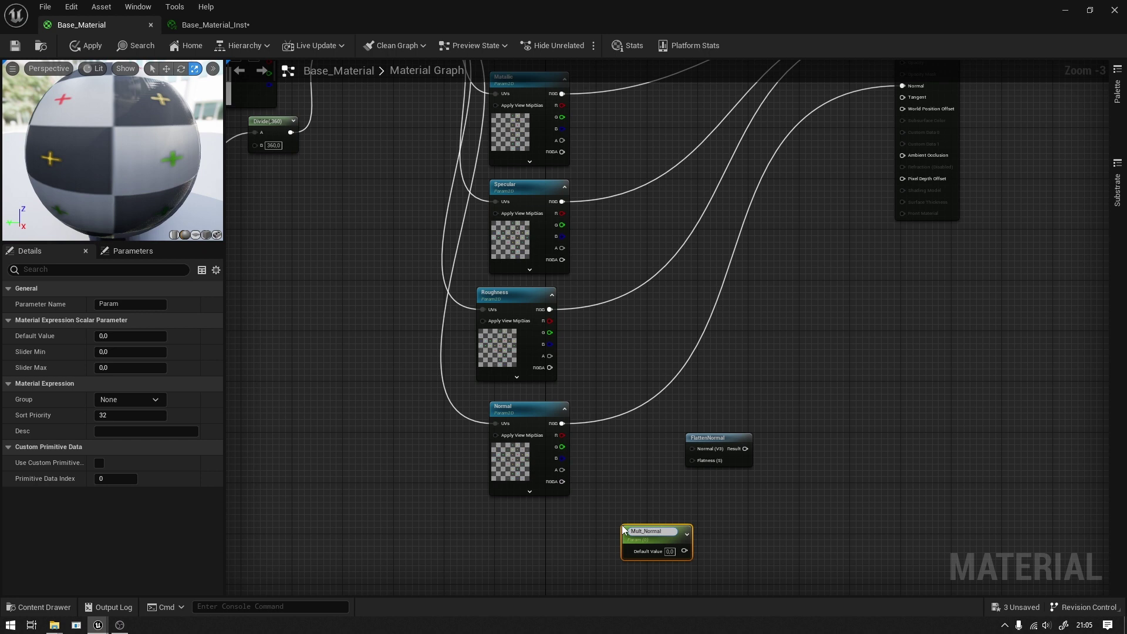
key("Return")
Wire the Normal texture's RGB and Mult_Normal into FlattenNormal, then line up the nodes
left_click_drag(646, 531, 513, 529)
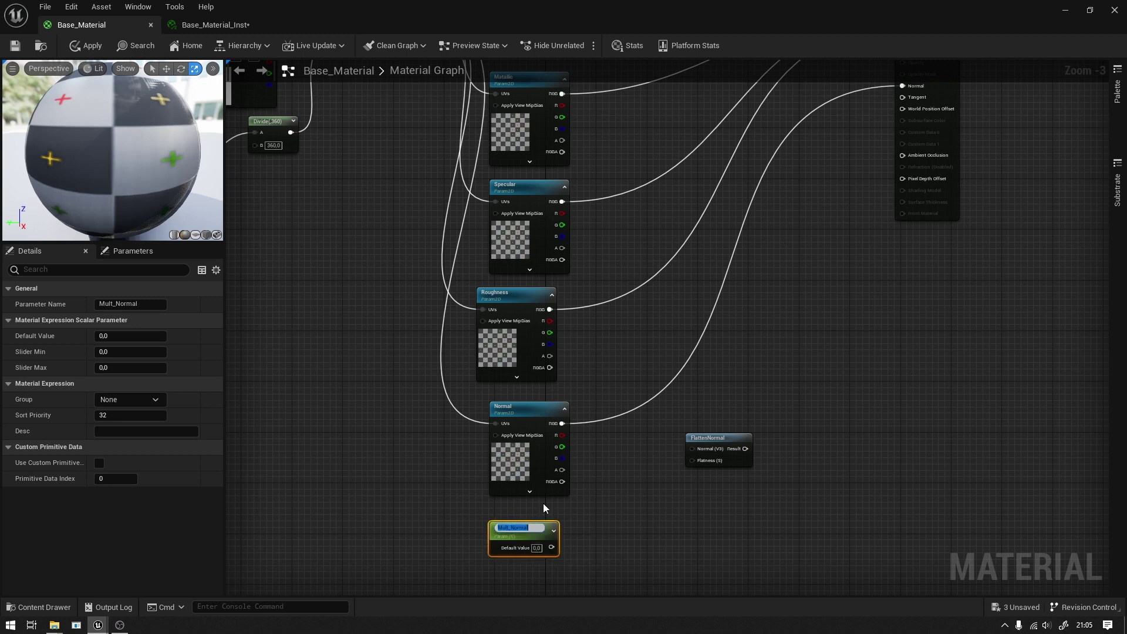
scroll(563, 422, "up", 2)
left_click_drag(558, 373, 730, 407)
left_click_drag(541, 530, 722, 421)
right_click_drag(568, 493, 639, 446)
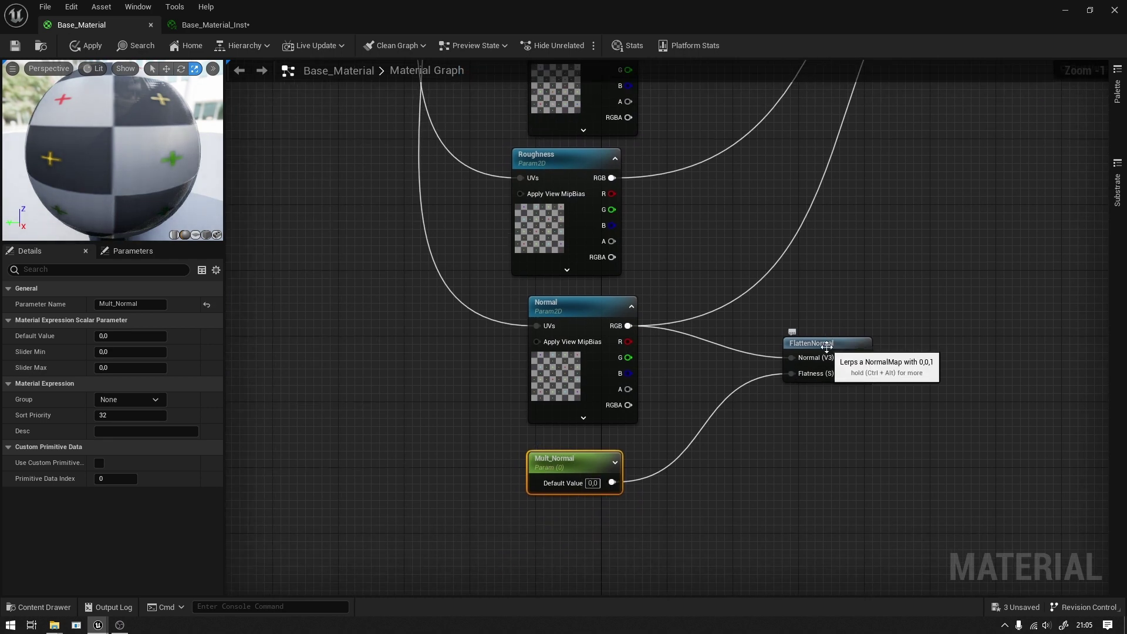
left_click_drag(115, 98, 161, 149)
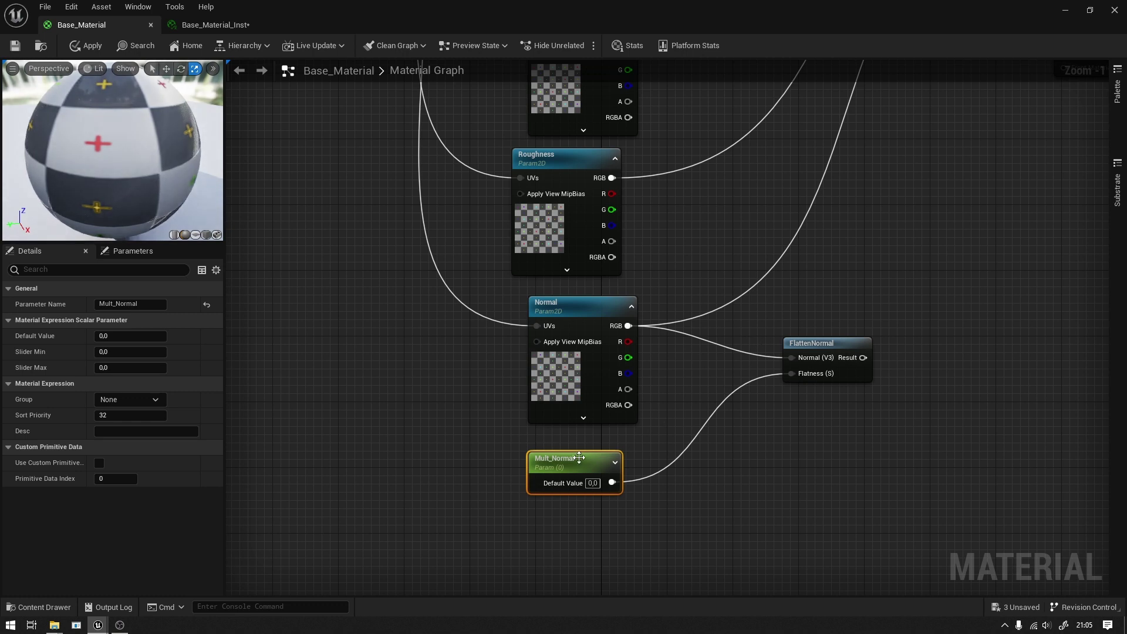
left_click_drag(569, 307, 553, 306)
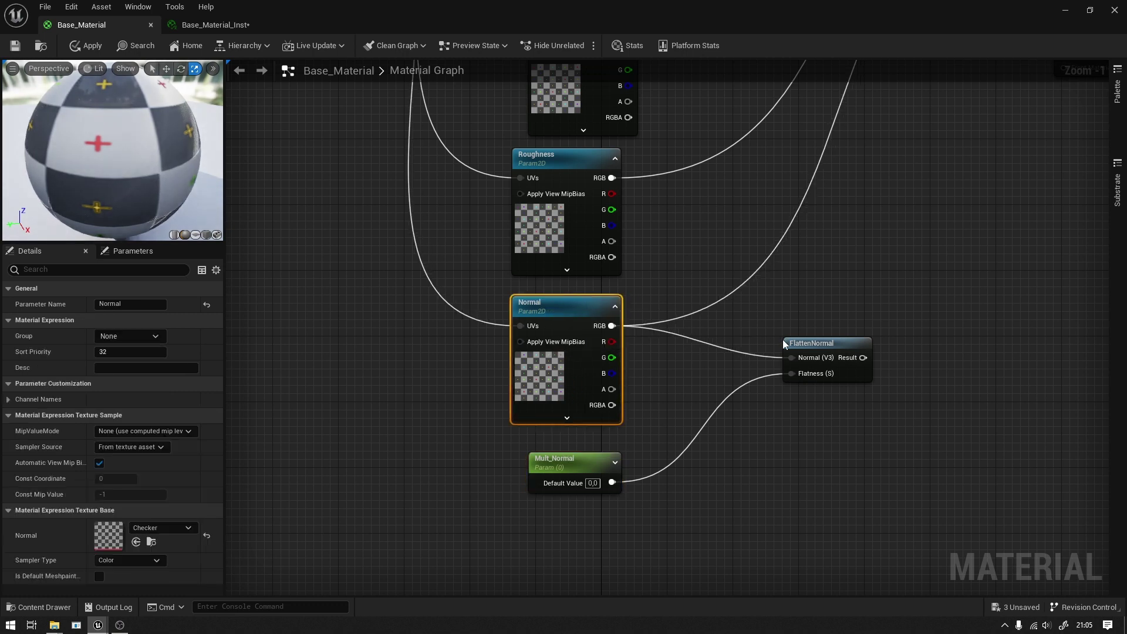
left_click_drag(571, 458, 555, 457)
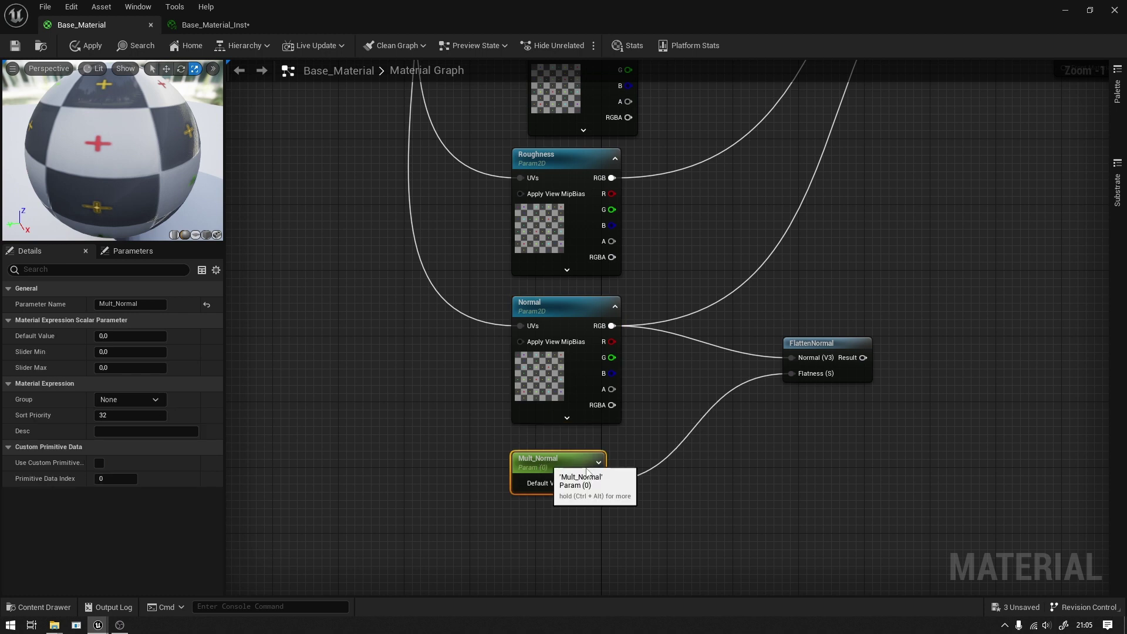
left_click(730, 487)
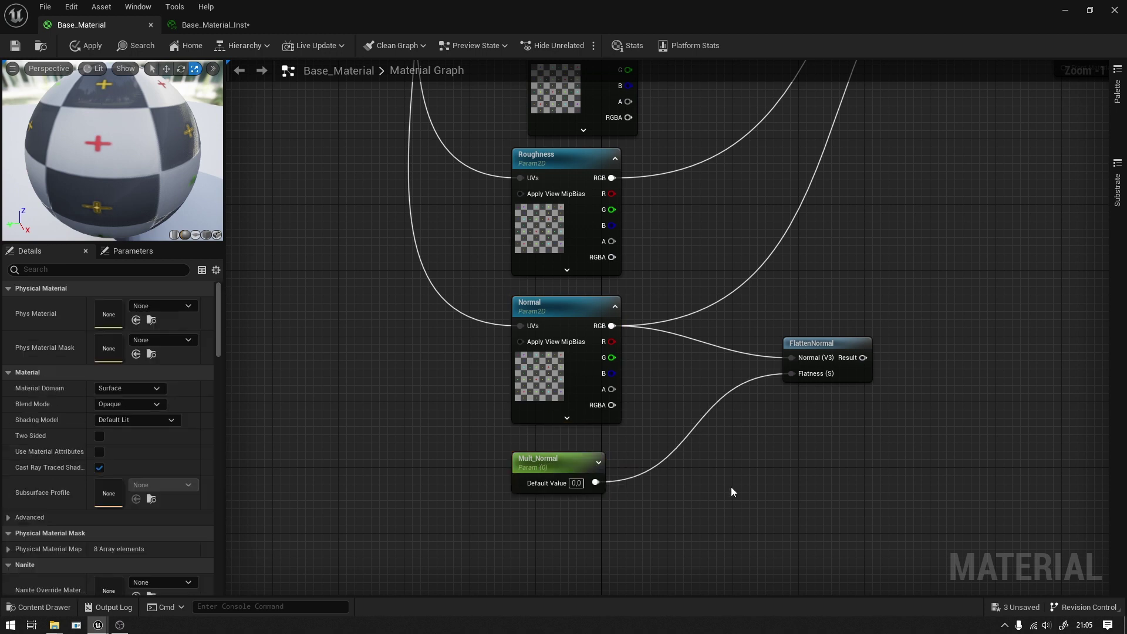
Feed Mult_Normal through a OneMinus node and connect FlattenNormal's Result to the material's Normal
right_click(683, 470)
type("one")
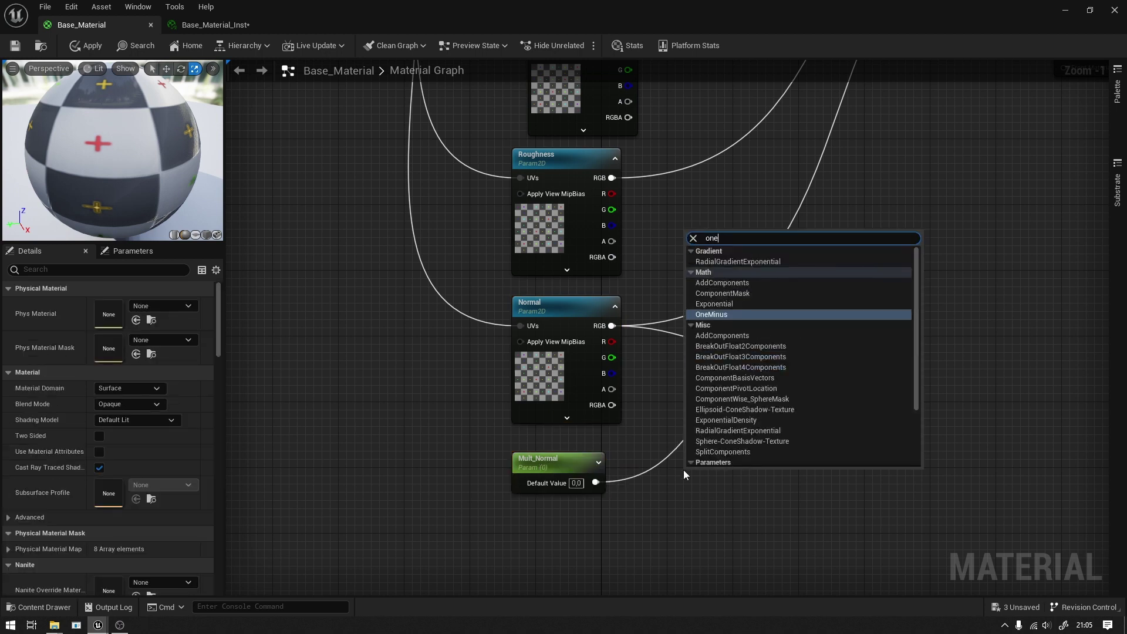
key("Return")
mouse_move(595, 482)
left_mouse_down()
mouse_move(691, 493)
mouse_move(792, 374)
left_mouse_up()
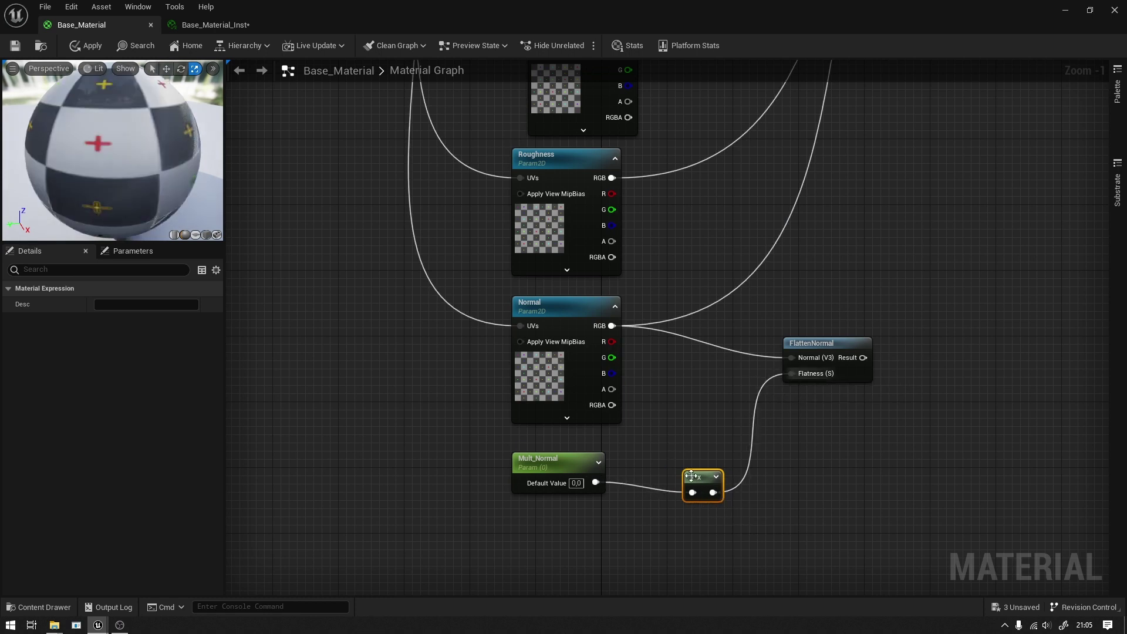
scroll(647, 463, "down", 1)
scroll(650, 503, "down", 1)
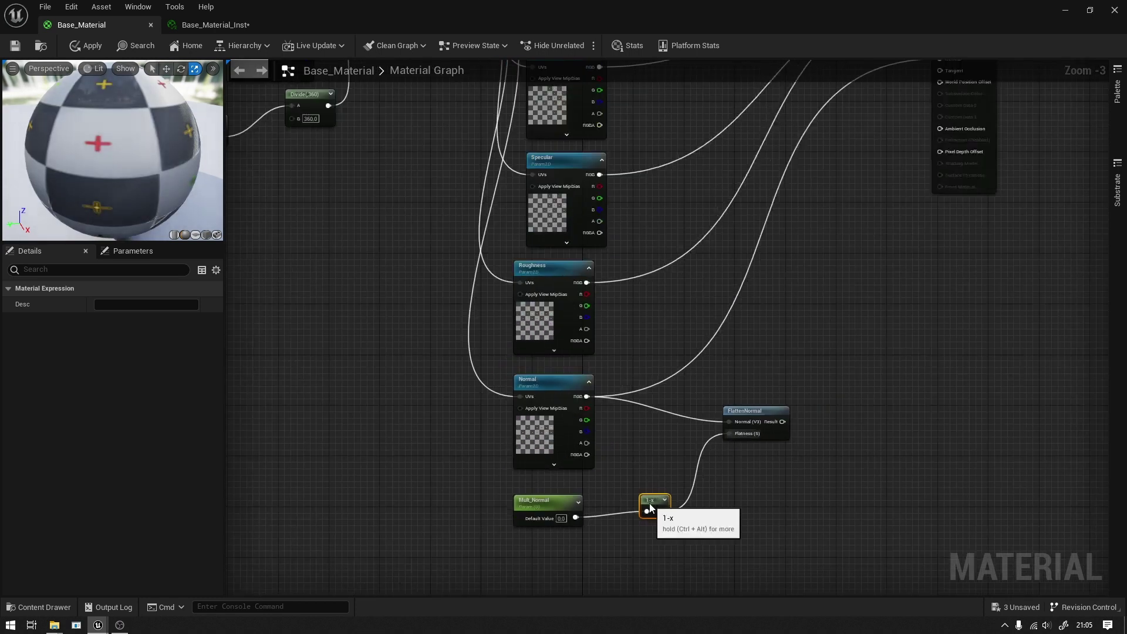
right_click_drag(649, 503, 470, 578)
left_click_drag(604, 497, 767, 144)
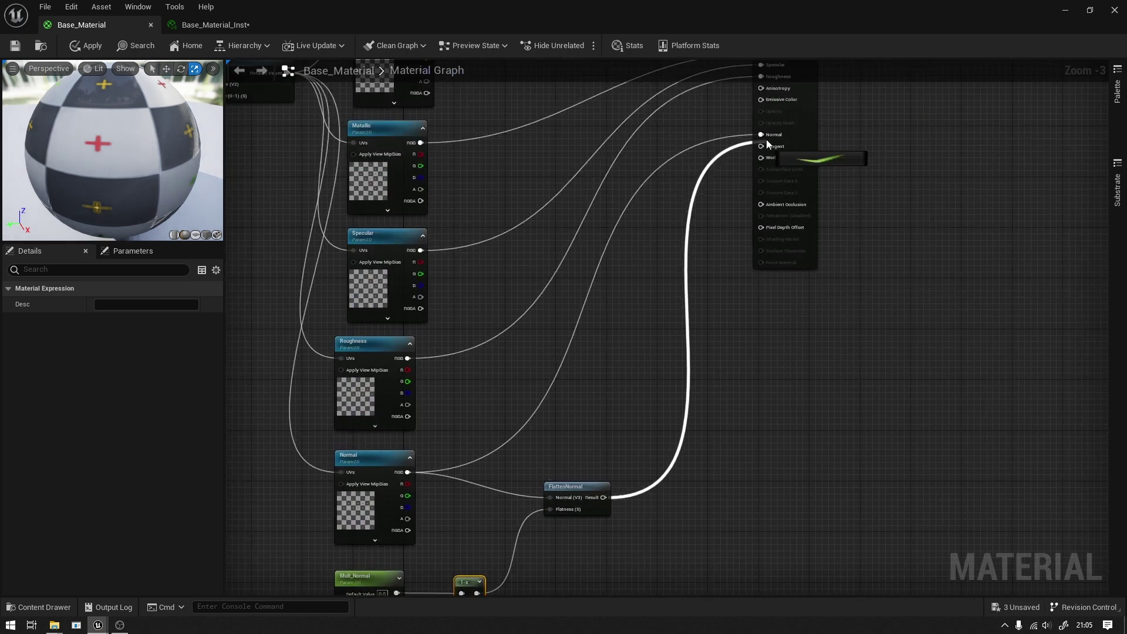
left_click_drag(603, 497, 767, 144)
Pan around the graph to review the texture nodes and the finished FlattenNormal chain
right_click_drag(562, 228, 706, 266)
scroll(706, 266, "down", 4)
scroll(647, 272, "up", 3)
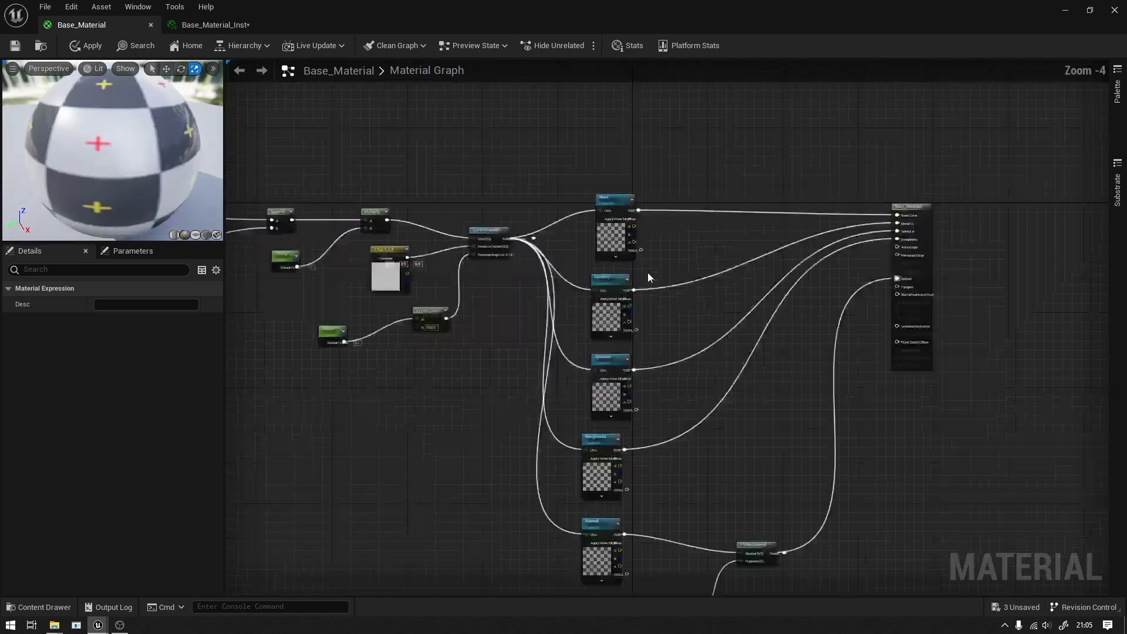
scroll(648, 277, "up", 2)
left_click(606, 168)
left_click(597, 273)
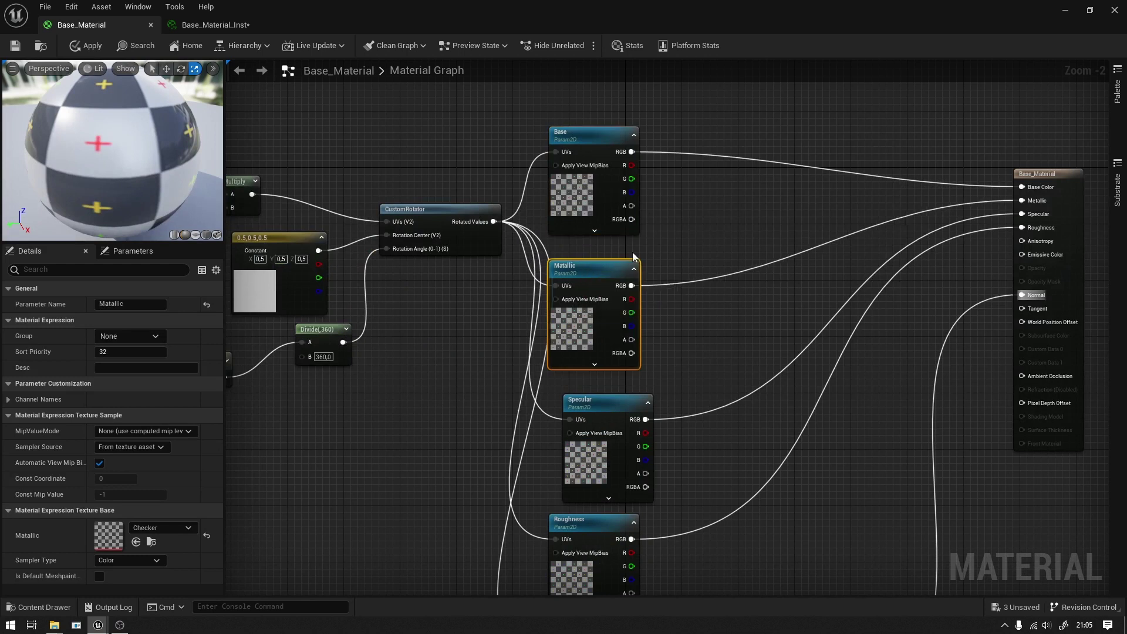
left_click(664, 238)
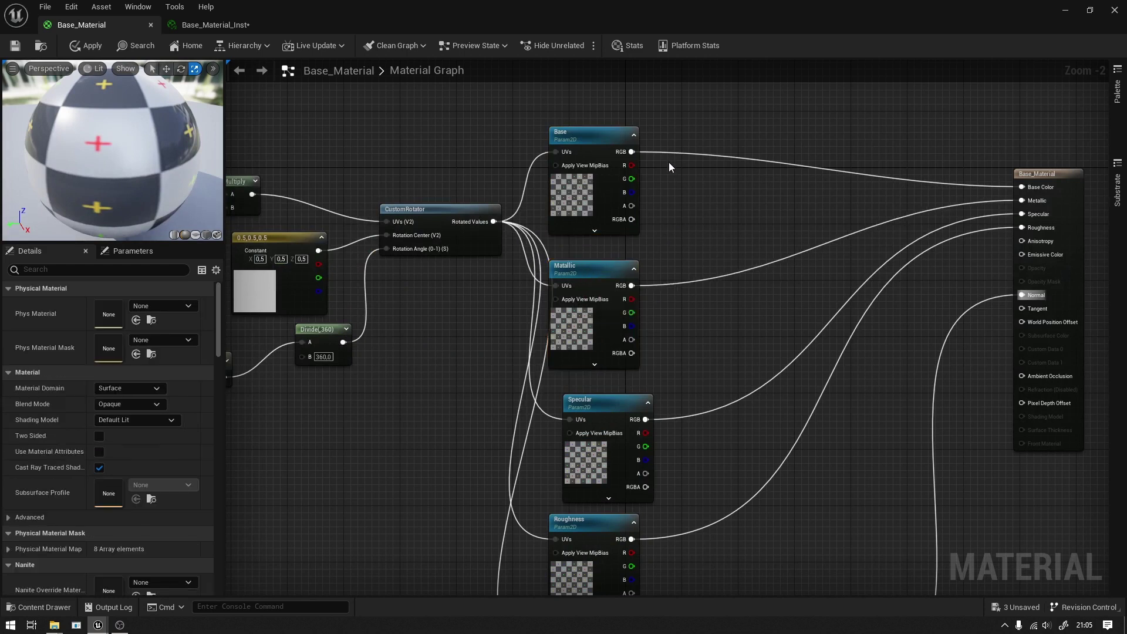
right_click_drag(667, 157, 716, 228)
scroll(784, 319, "down", 1)
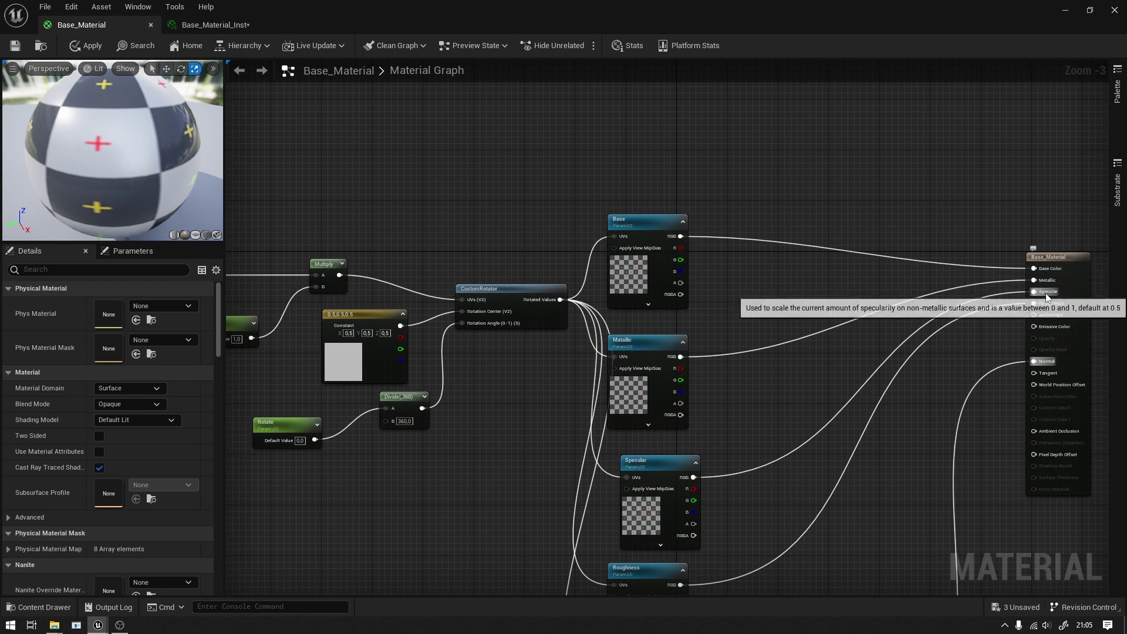
right_click_drag(509, 262, 499, 121)
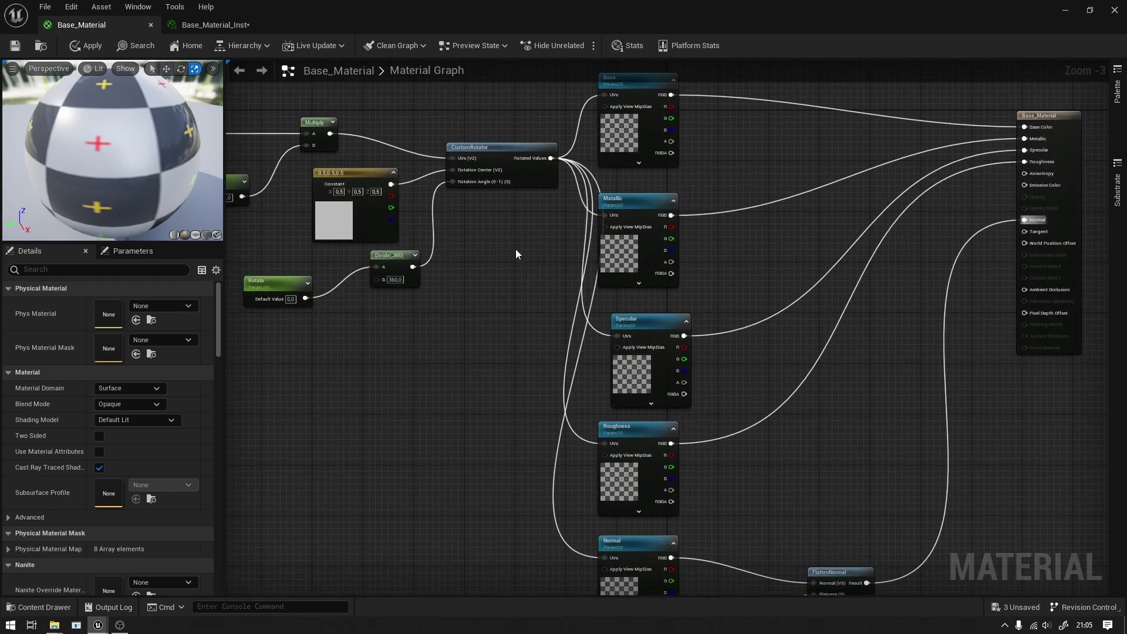
Save Base_Material and float the Base_Material_Inst editor over the level
left_click(20, 48)
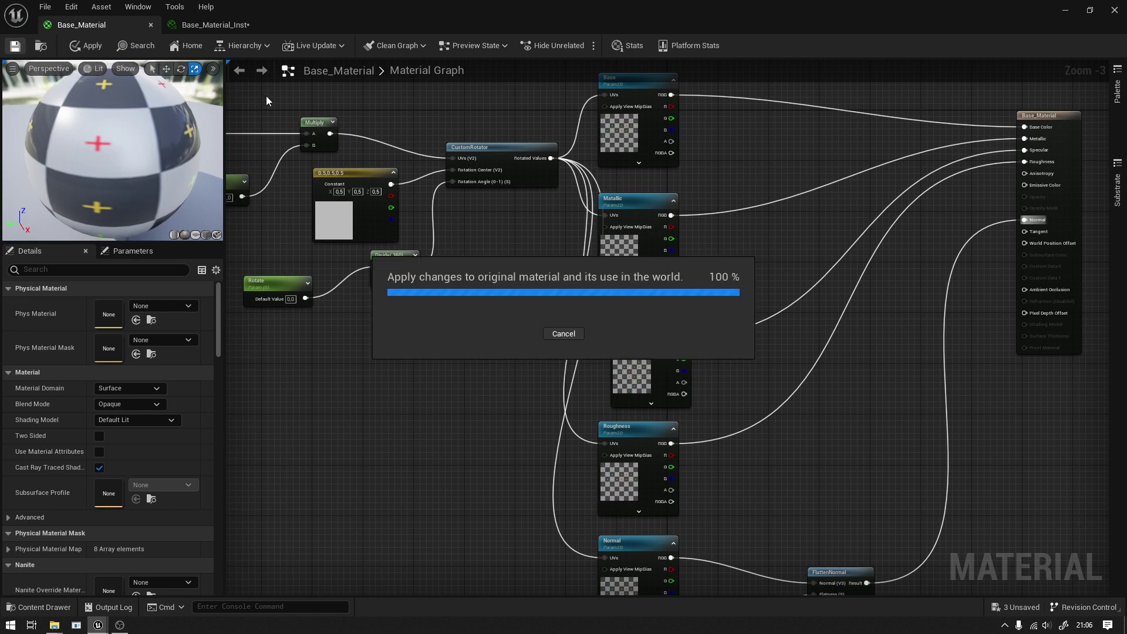
left_click(150, 25)
left_click_drag(326, 58, 768, 163)
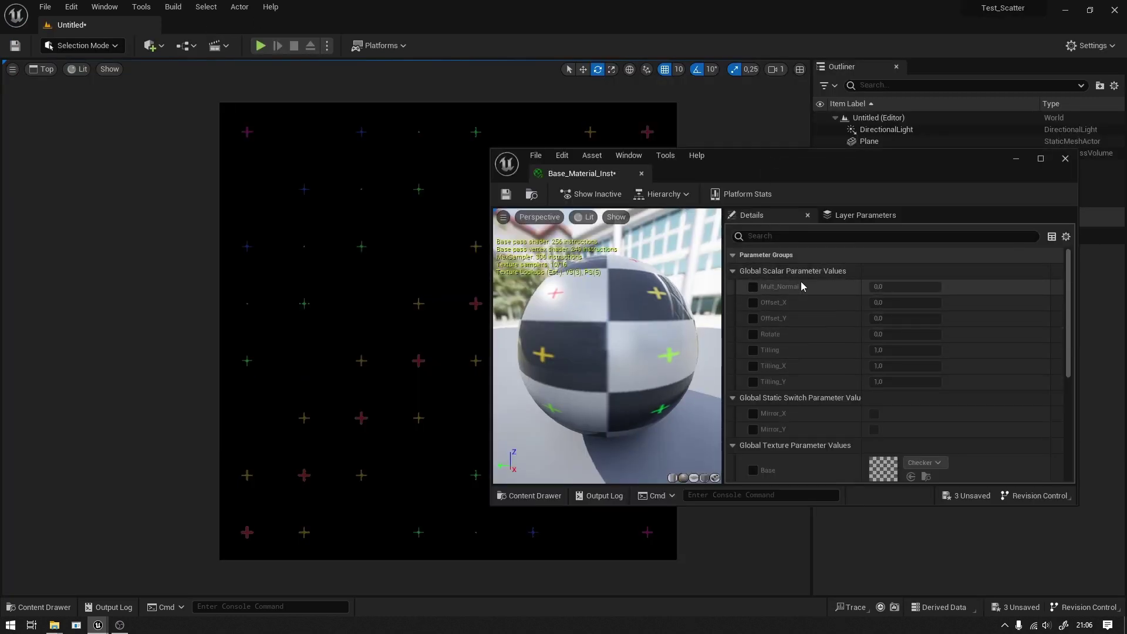
Enable the Metallic texture and Mirror_X overrides on the instance and check the mirrored preview
scroll(817, 375, "down", 3)
scroll(817, 375, "down", 6)
scroll(817, 374, "down", 1)
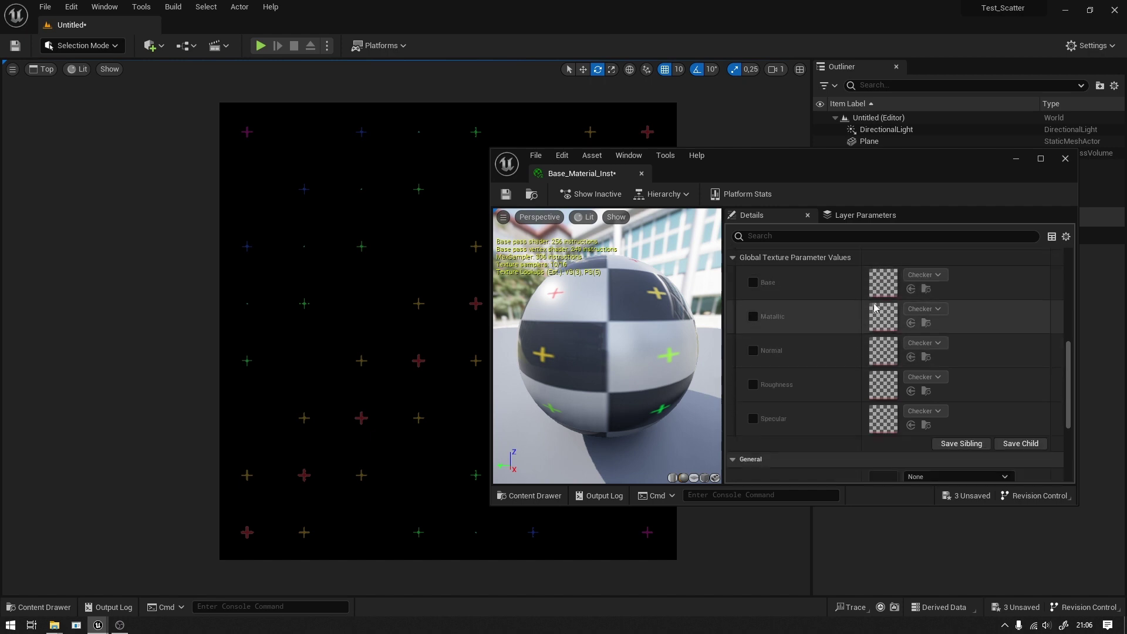
left_click(753, 282)
left_click(753, 282)
left_click(753, 317)
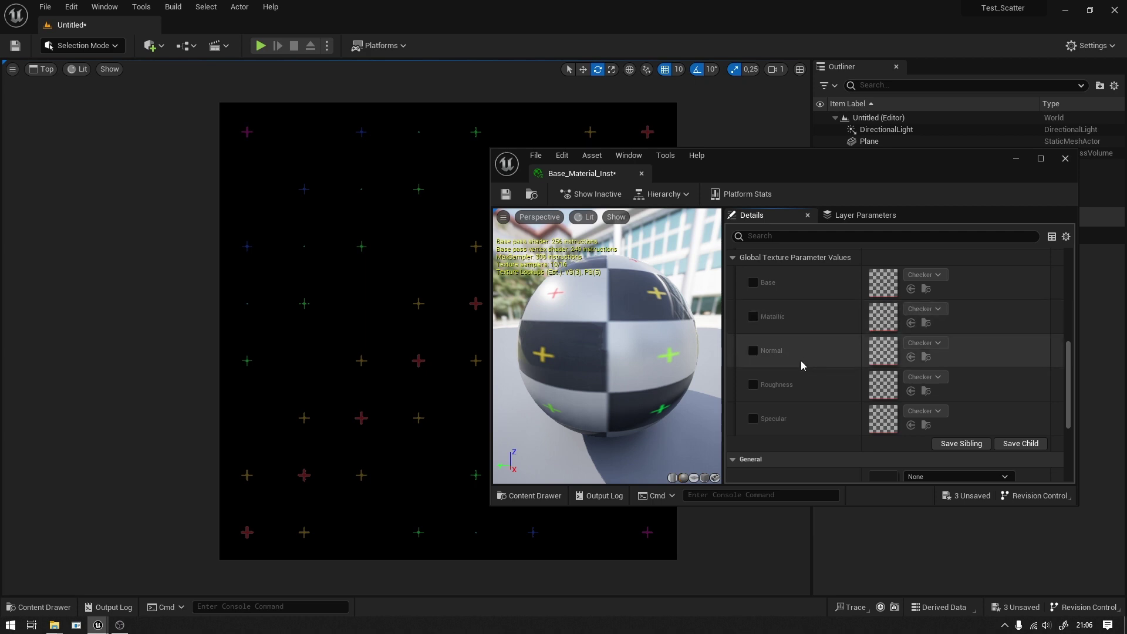
scroll(798, 361, "up", 6)
scroll(791, 347, "up", 4)
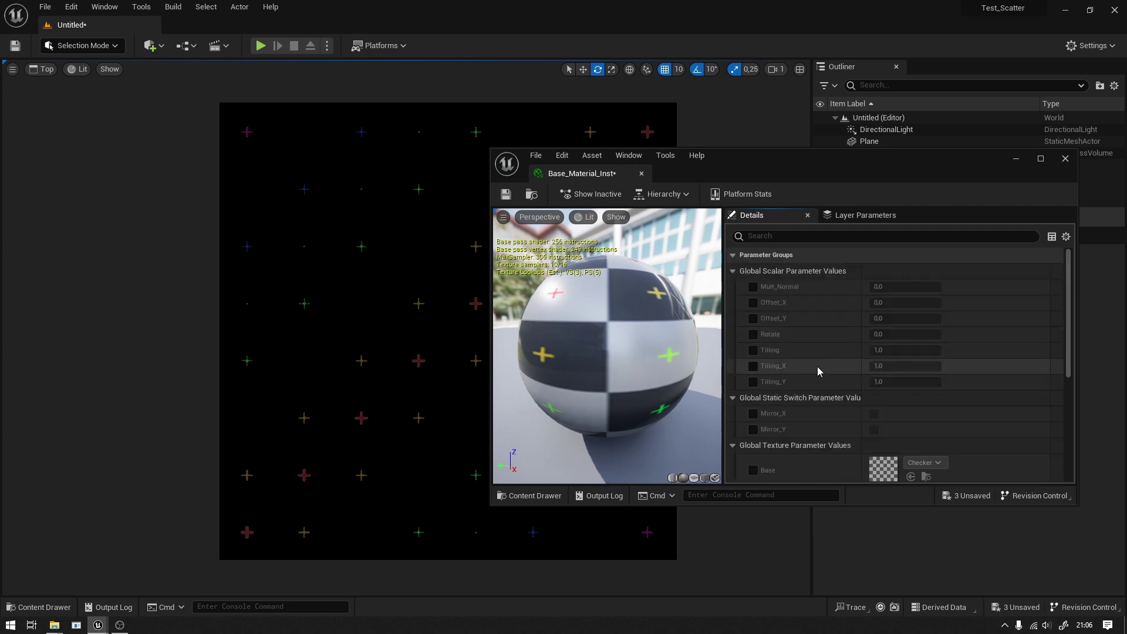
left_click(754, 414)
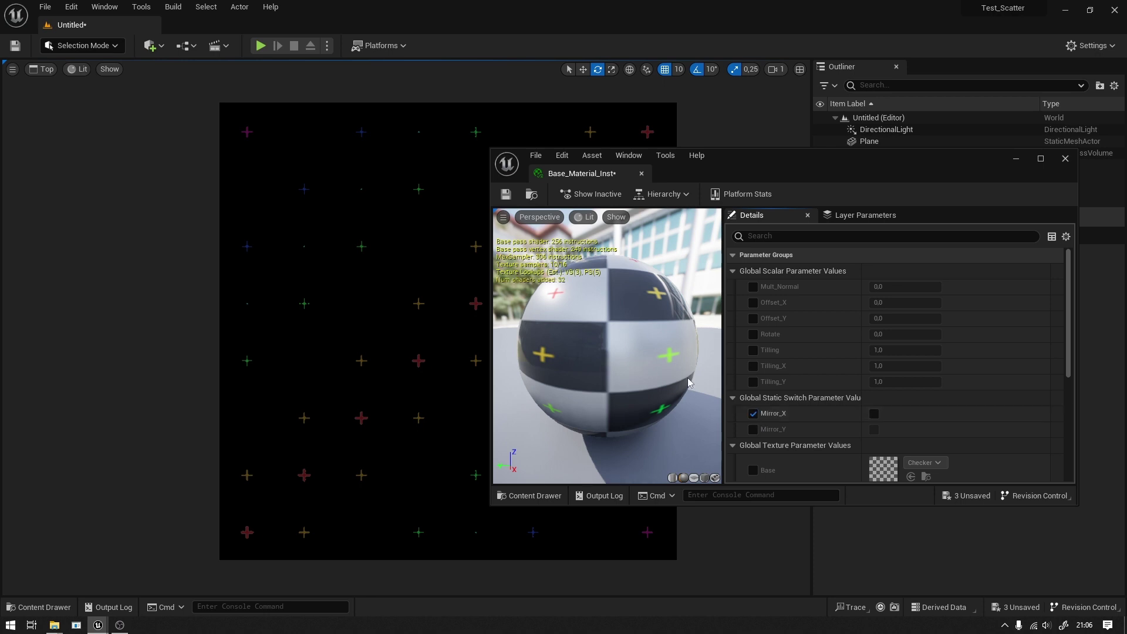
left_click_drag(689, 382, 669, 382)
scroll(830, 428, "down", 5)
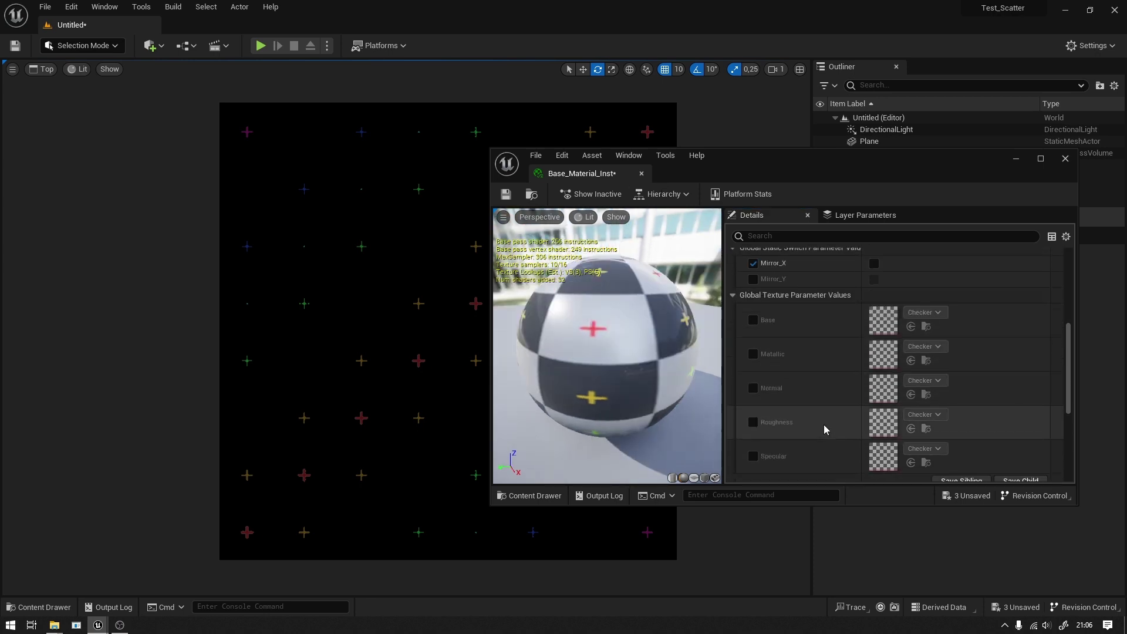
scroll(830, 428, "down", 5)
scroll(878, 420, "down", 3)
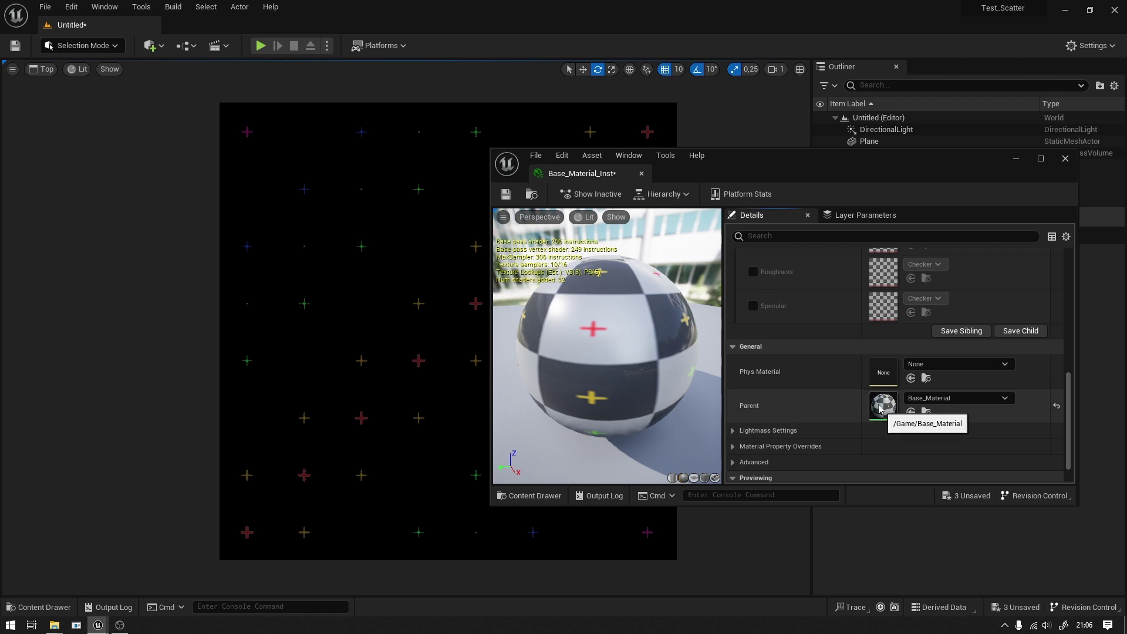
Reopen the parent Base_Material graph and bring the Mirror_X switch nodes into view
double_click(880, 409)
double_click(765, 155)
scroll(432, 226, "down", 2)
right_click_drag(431, 227, 480, 221)
scroll(458, 203, "up", 2)
scroll(347, 228, "up", 1)
mouse_move(347, 228)
right_mouse_down()
mouse_move(427, 251)
mouse_move(574, 243)
right_mouse_up()
left_click_drag(583, 215, 596, 186)
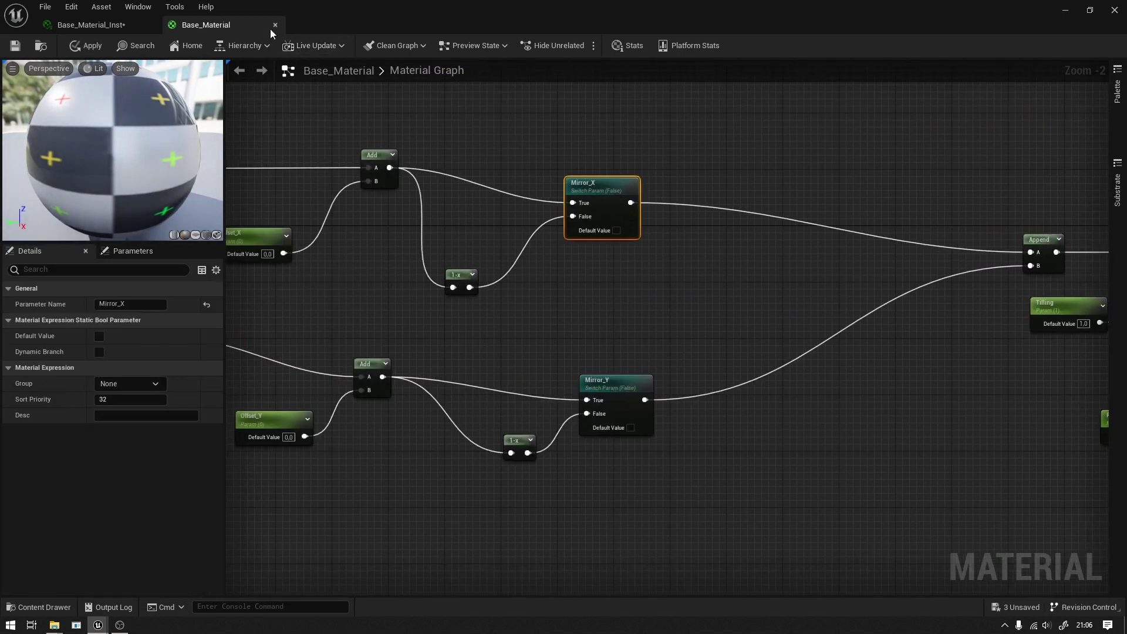
In Base_Material_Inst, toggle the Mirror_X value, then stop overriding Mirror_X
left_click(91, 24)
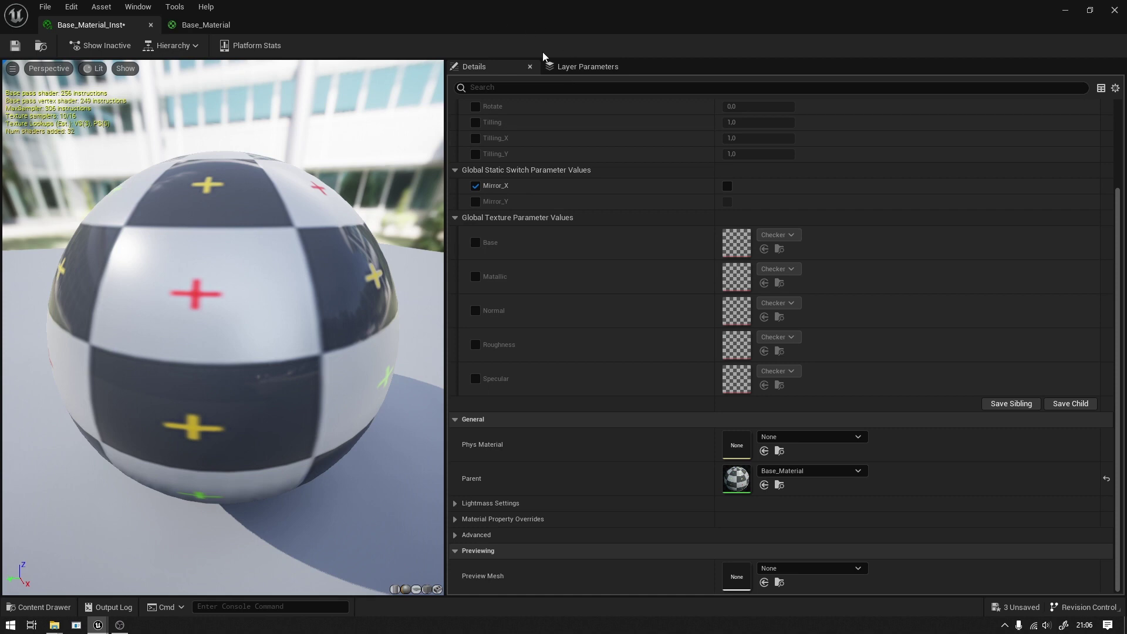
left_click(728, 186)
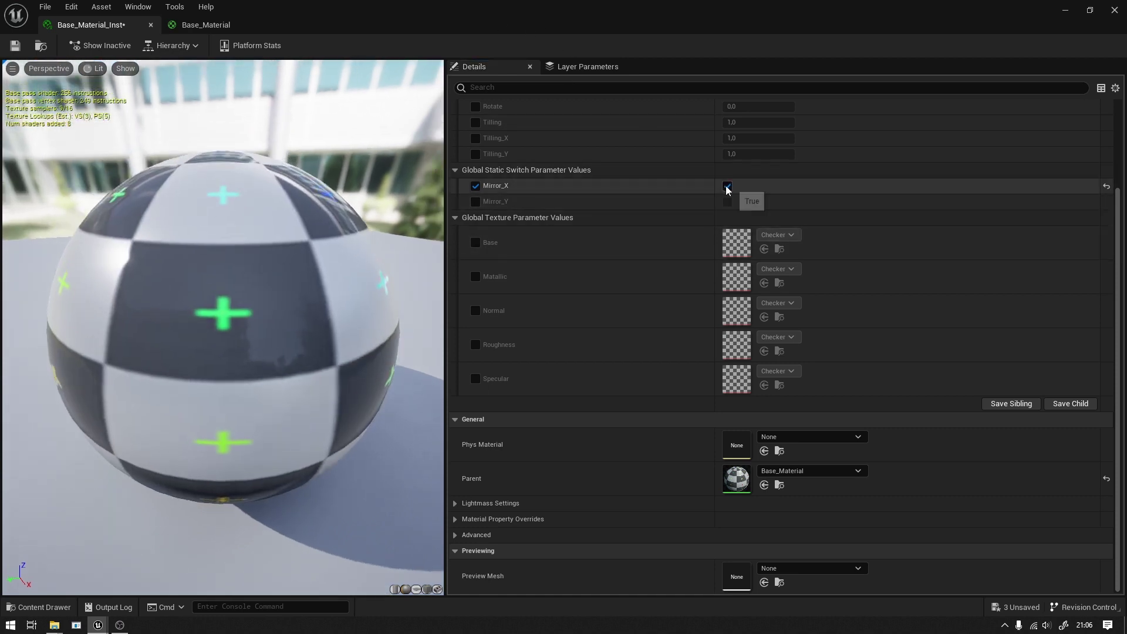
left_click(727, 186)
left_click(726, 186)
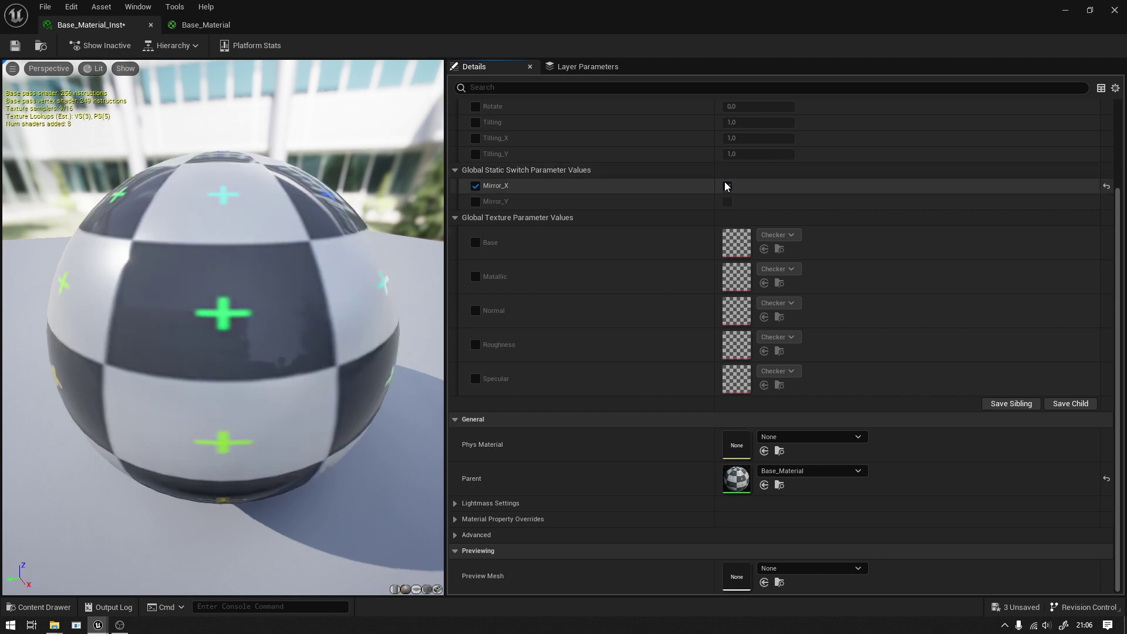
left_click(475, 186)
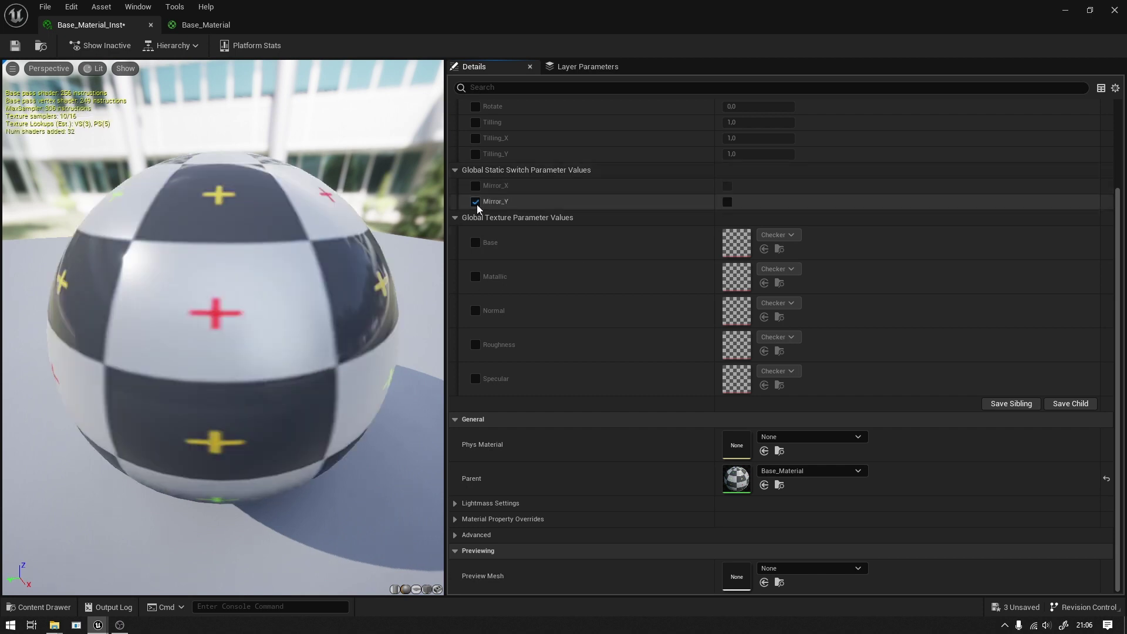
Turn Mirror_Y on and back to false, then return to the restored Base_Material graph
left_click(727, 202)
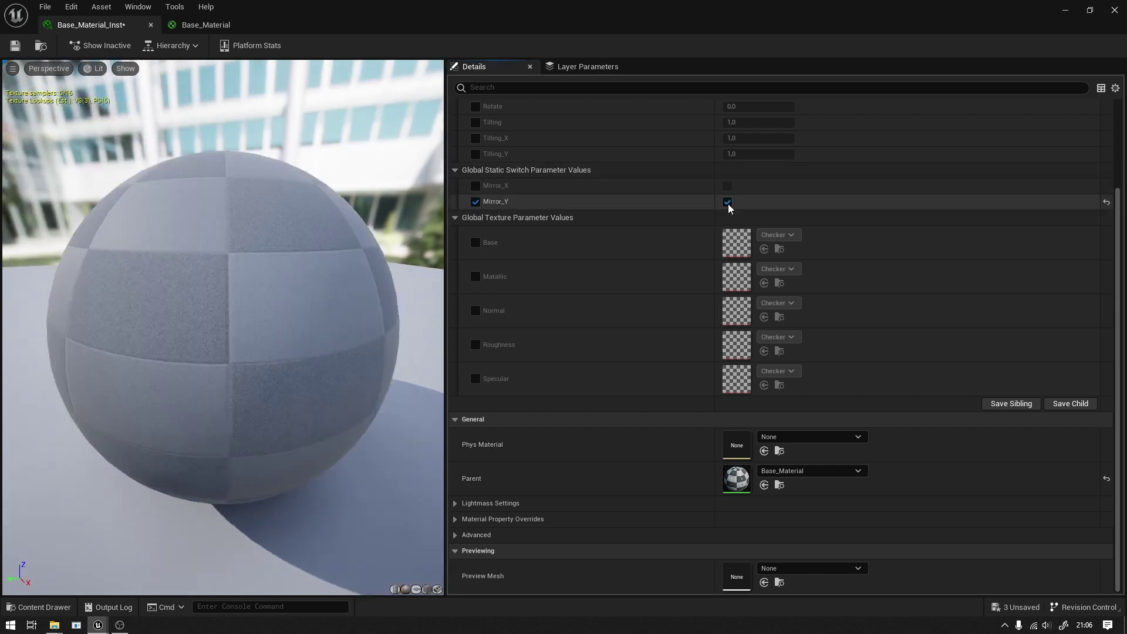
left_click(727, 201)
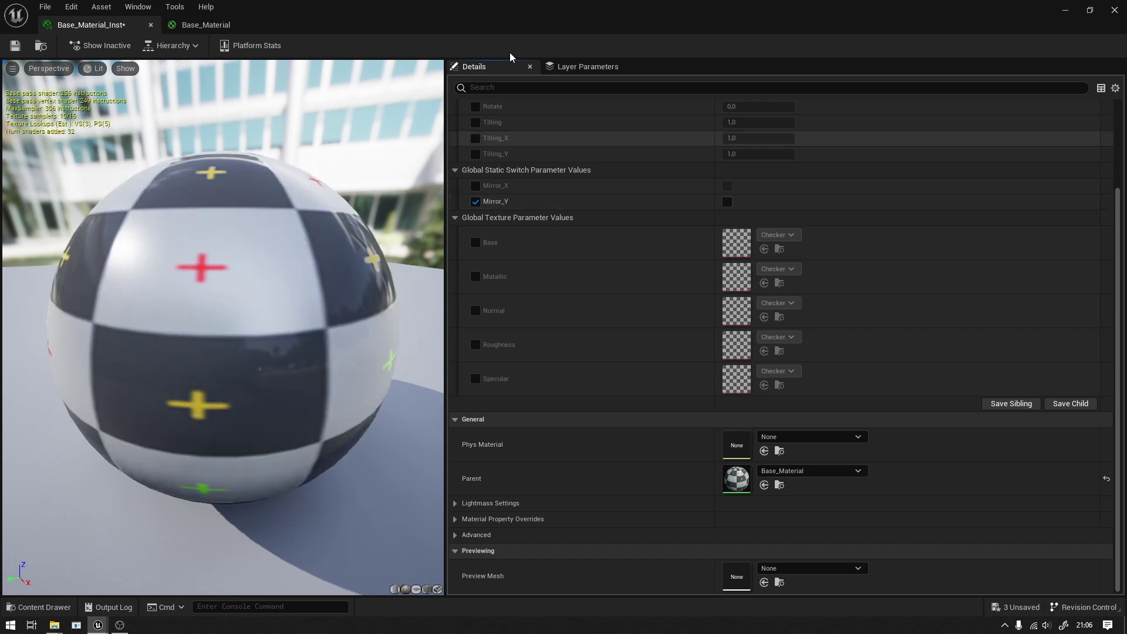
left_click_drag(381, 30, 603, 85)
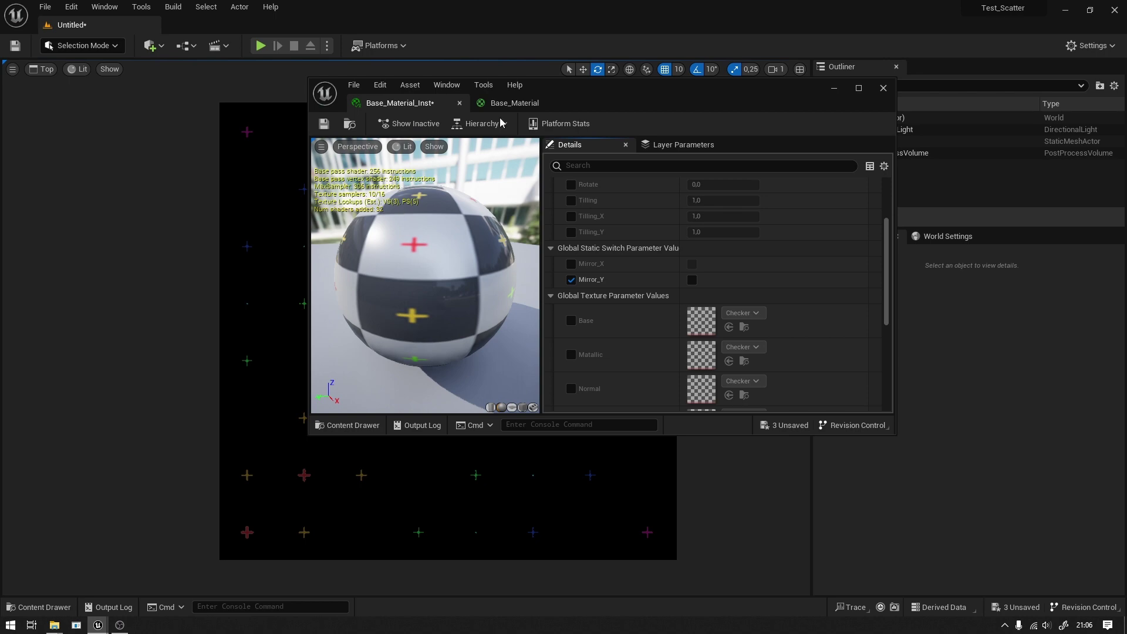
left_click(514, 103)
Maximize the Base_Material editor and move the Rotator node group to the left
double_click(575, 91)
scroll(537, 171, "down", 3)
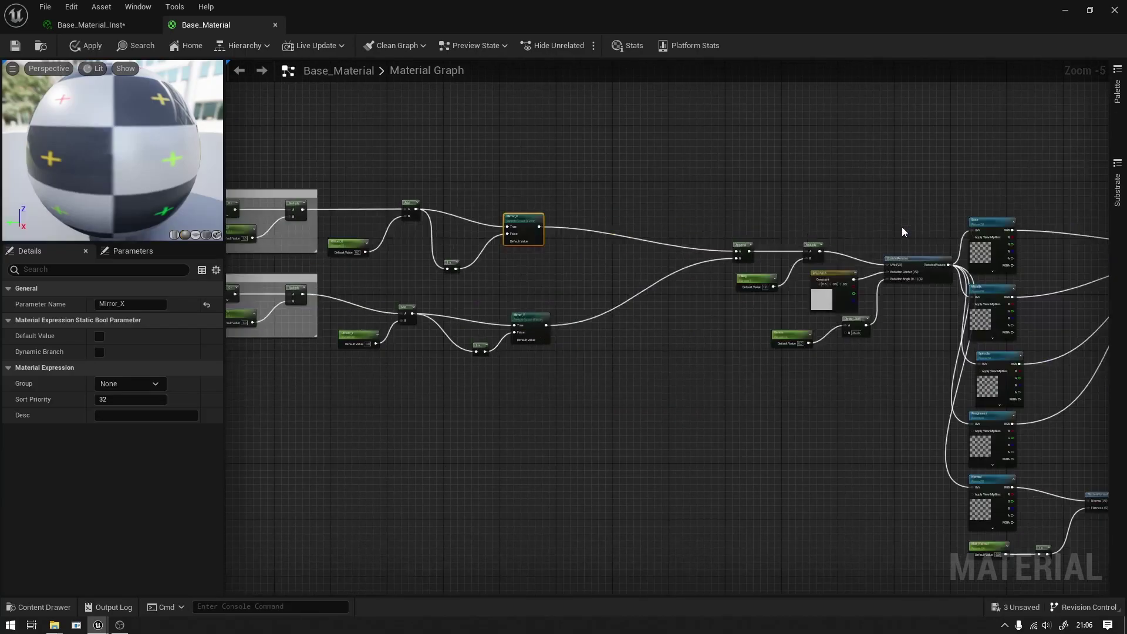
left_click_drag(916, 202, 702, 381)
left_click_drag(921, 258, 837, 244)
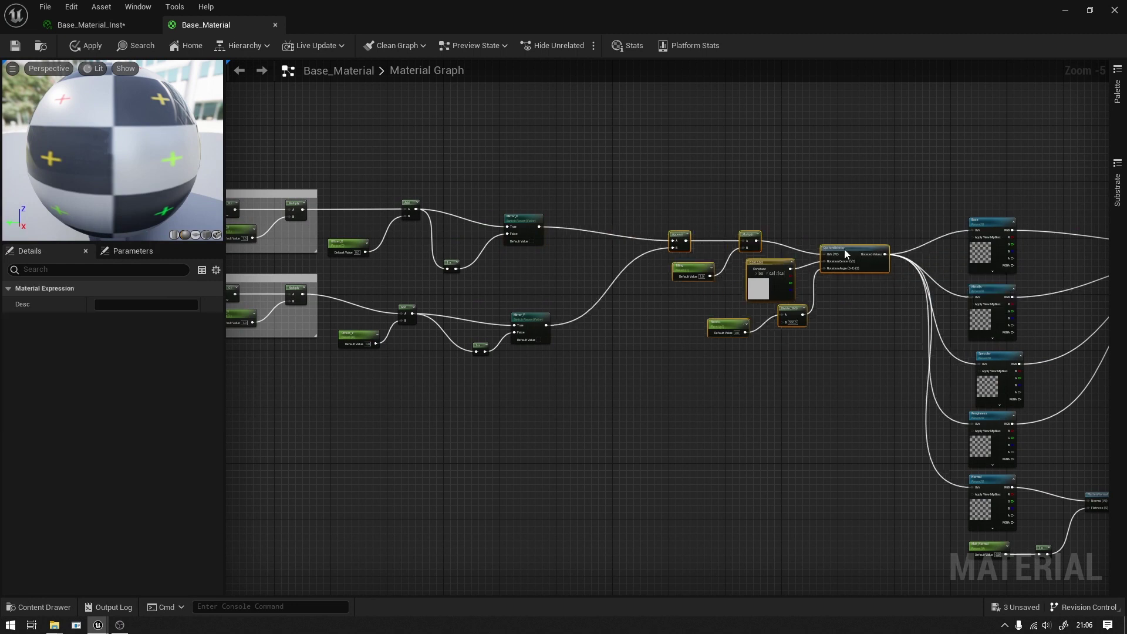
right_click_drag(838, 237, 665, 199)
Marquee-select every node in the Base_Material graph
left_click(816, 183)
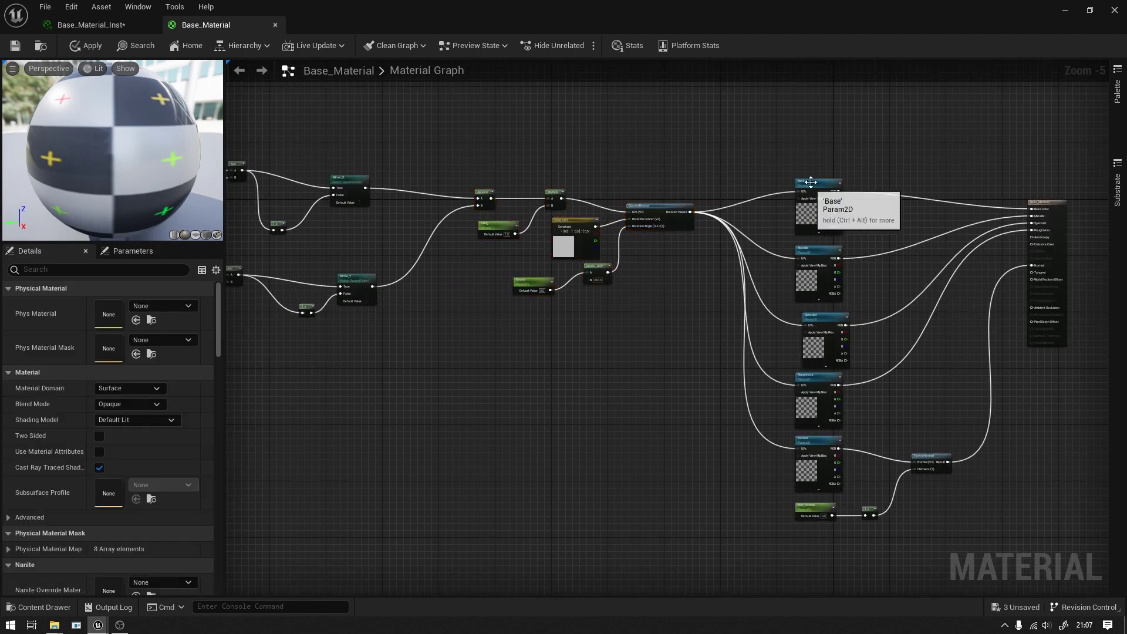
scroll(737, 166, "down", 1)
scroll(838, 226, "down", 1)
left_click_drag(825, 183, 326, 351)
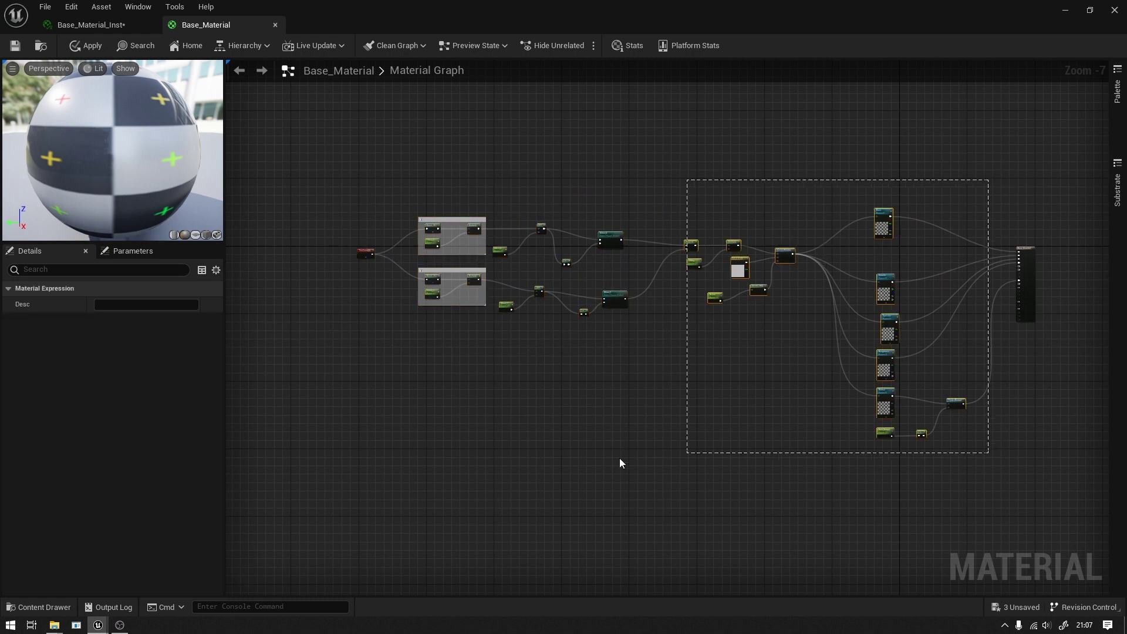
left_click_drag(986, 190, 327, 473)
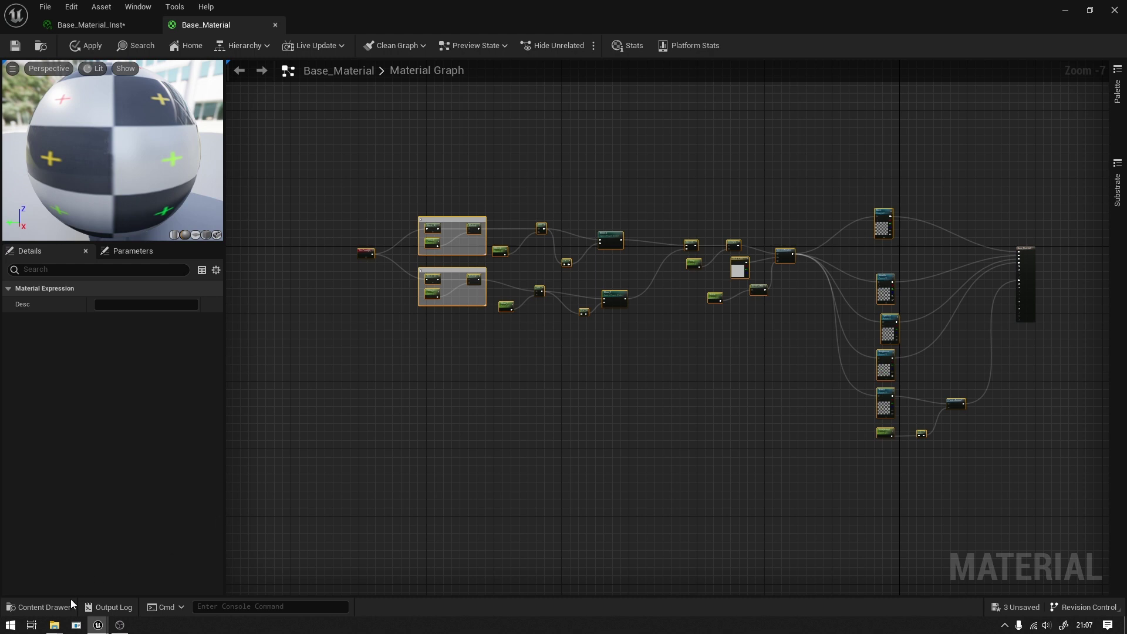
Paste the copied node network into Mat.txt from the E:\UE_Material folder
mouse_move(58, 627)
left_click(51, 576)
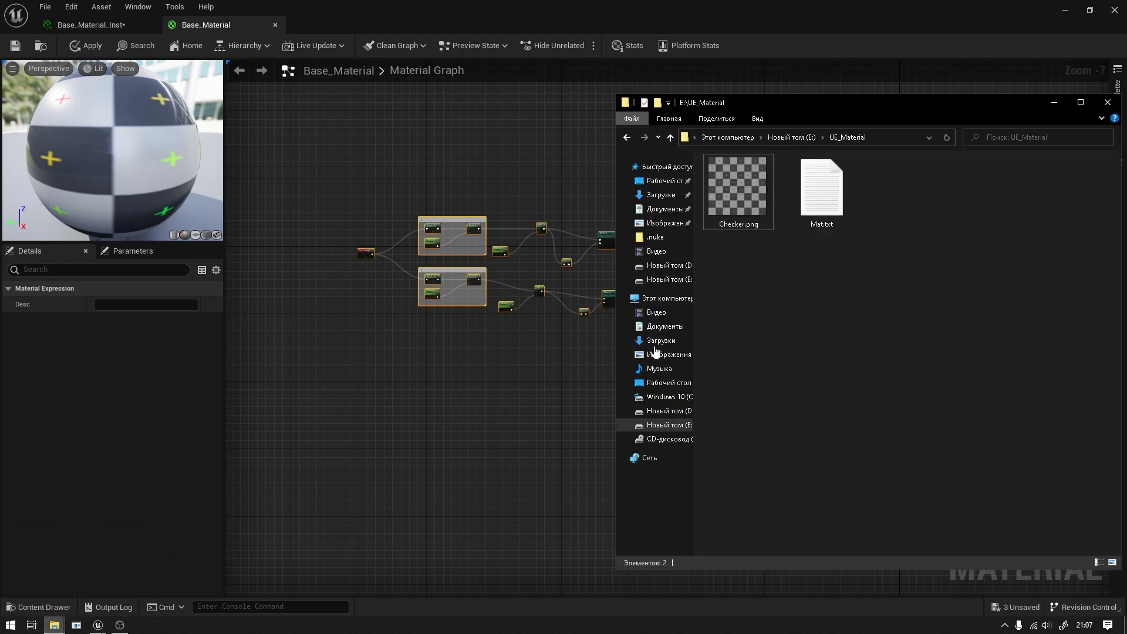
left_click_drag(834, 103, 720, 99)
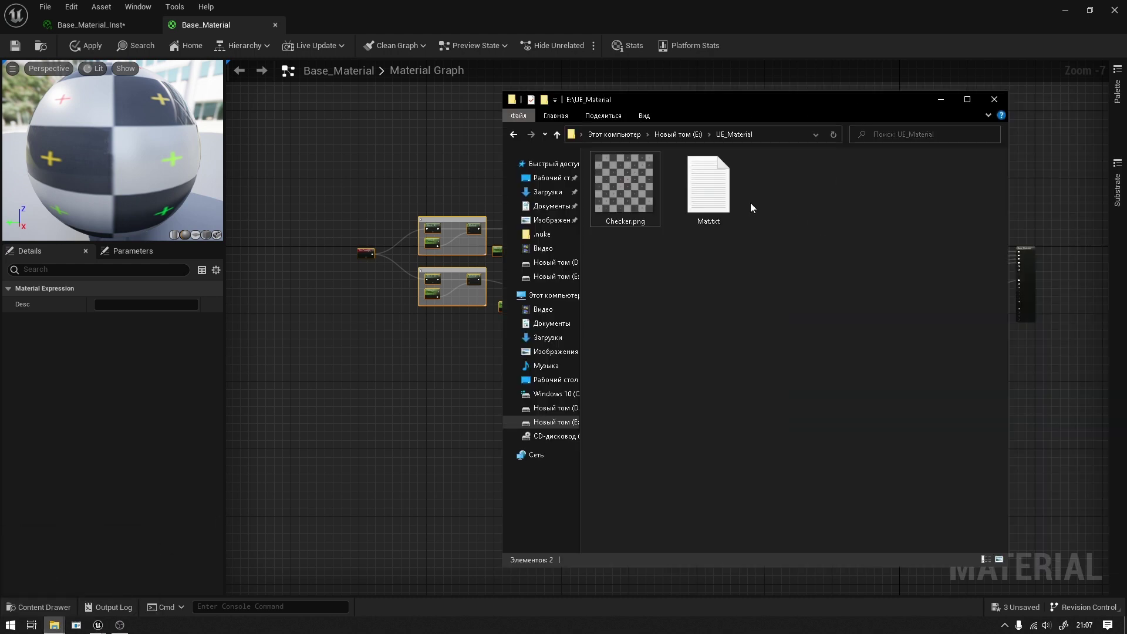
double_click(709, 185)
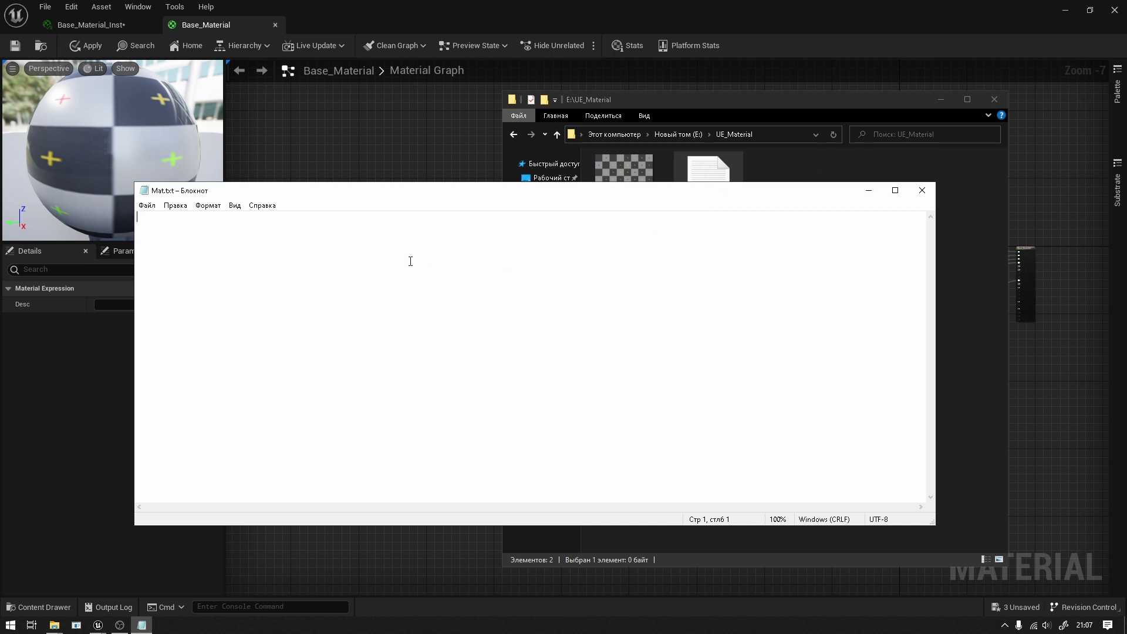
key("ctrl+v")
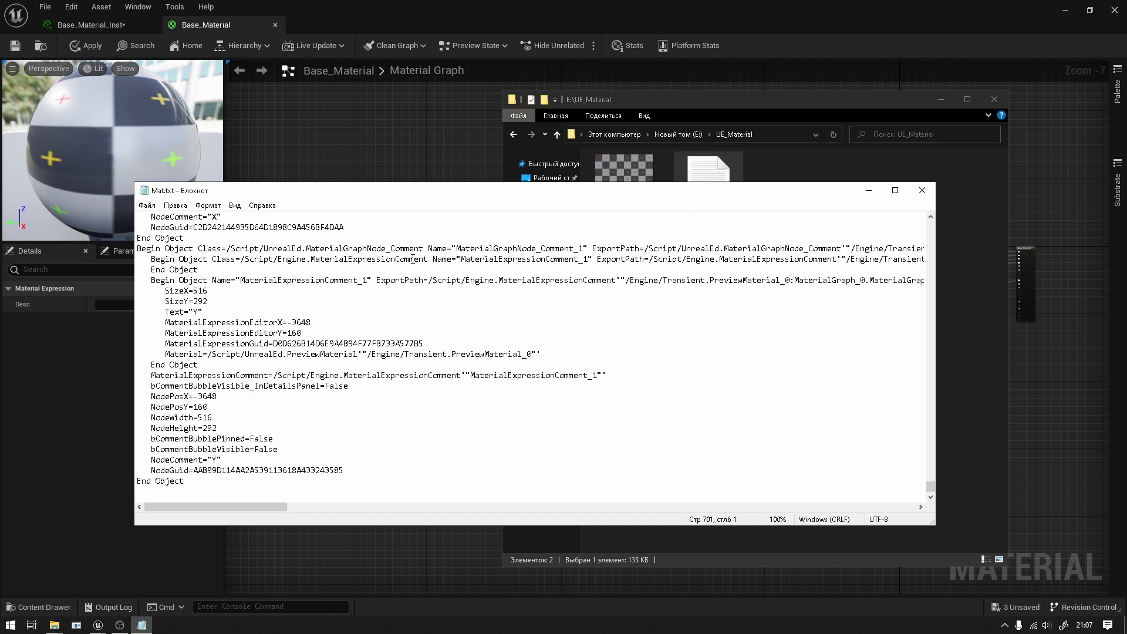
Return to Unreal and dismiss the apply-changes prompt
left_click(491, 145)
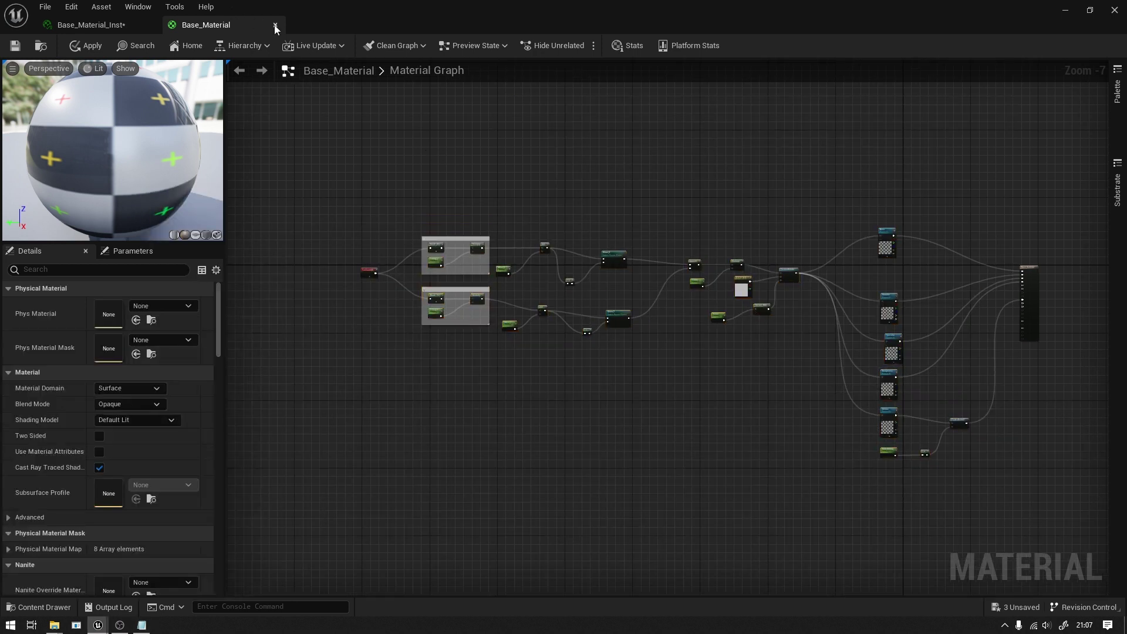
left_click(274, 25)
left_click(592, 343)
Close the material editor, create NewMaterial in the Content Drawer, and open it
left_click(117, 25)
left_click(157, 24)
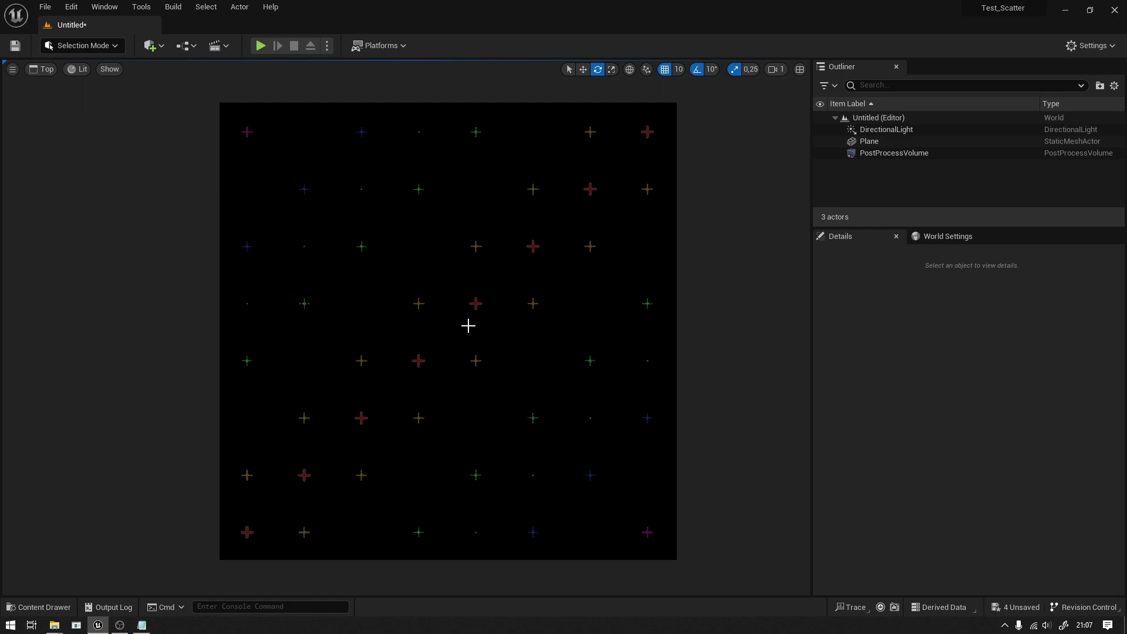
key("ctrl+space")
right_click(415, 499)
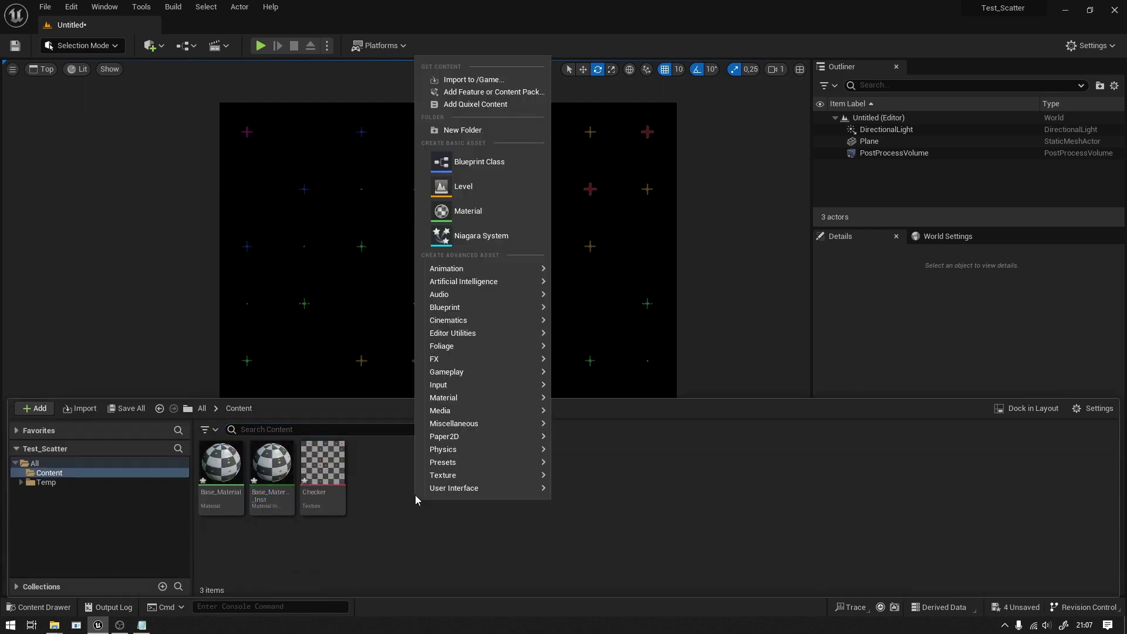
left_click(487, 211)
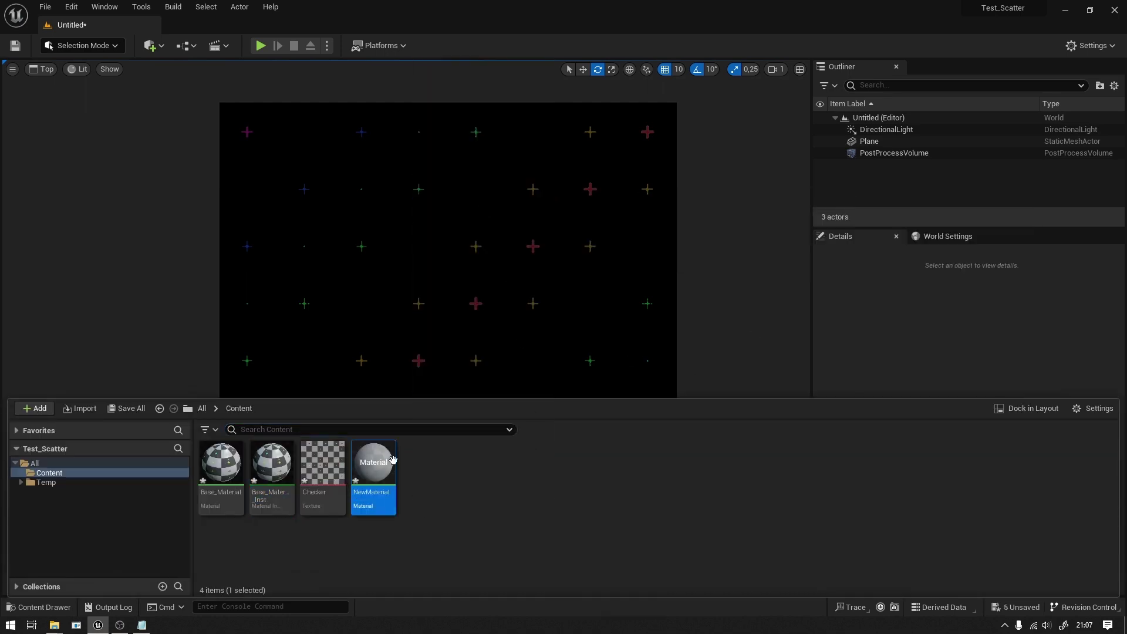
double_click(376, 458)
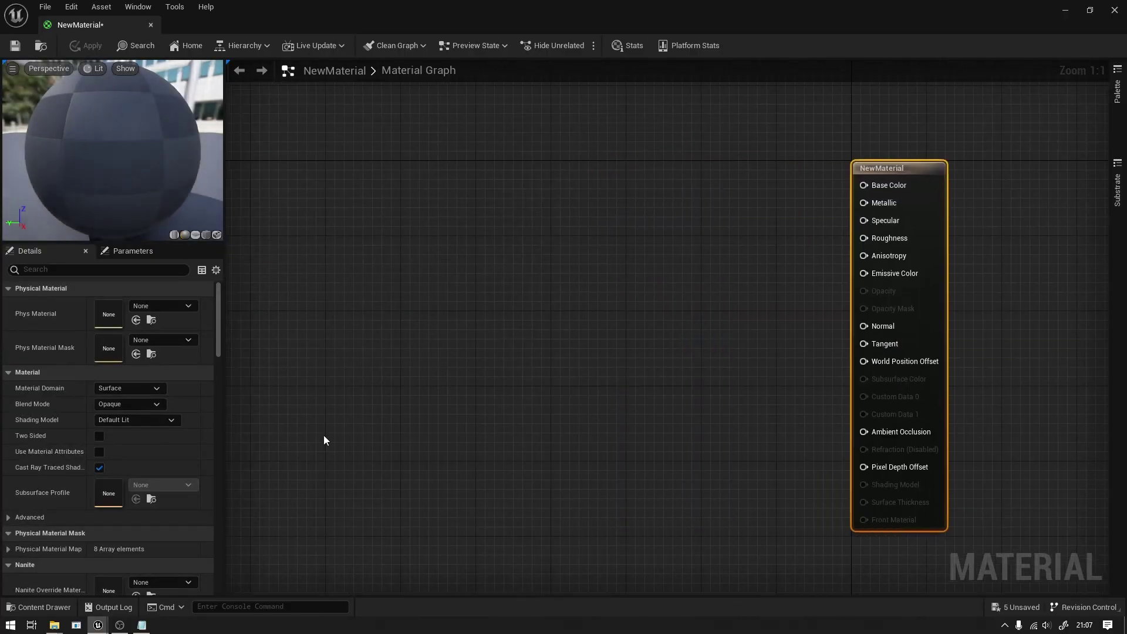
Paste the Mat.txt node text into the NewMaterial graph
left_click(142, 623)
key("ctrl+a")
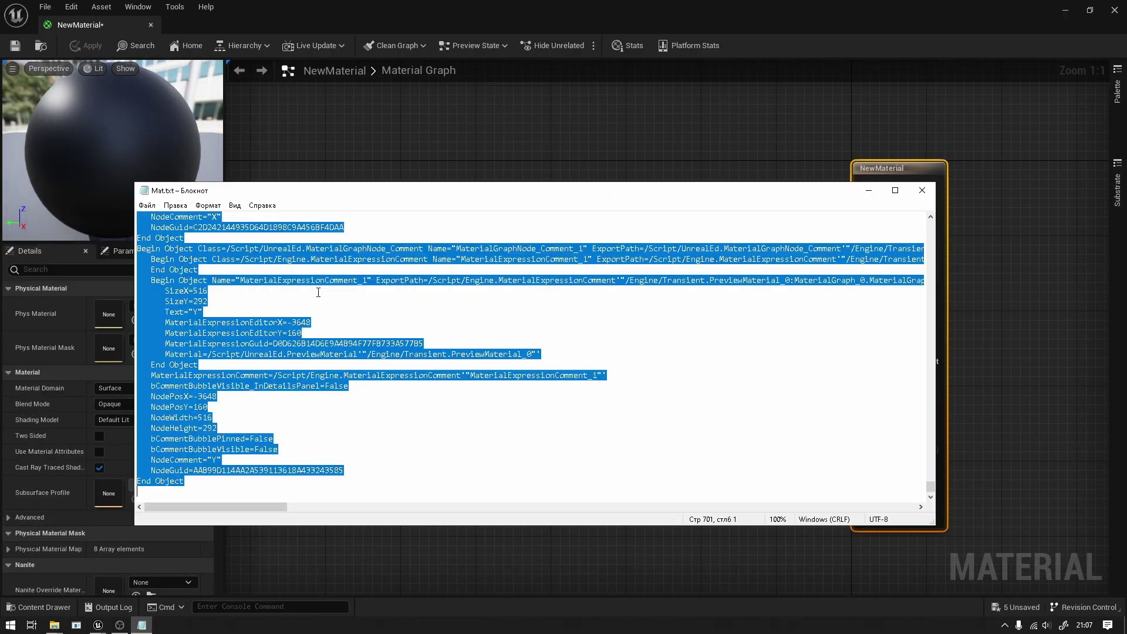
left_click(383, 140)
key("ctrl+v")
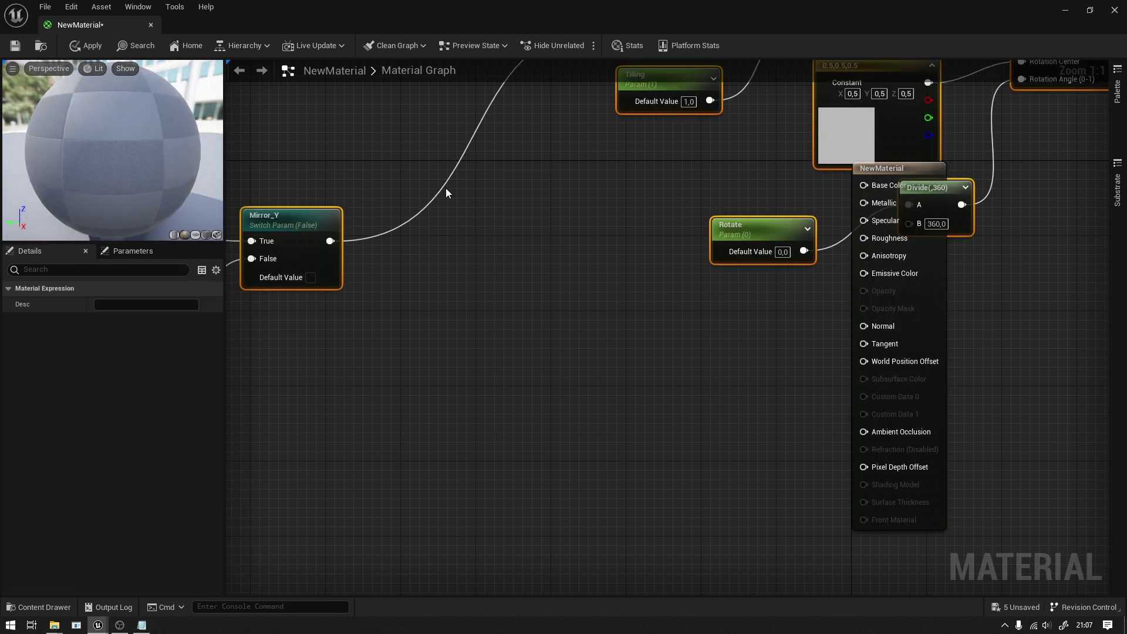
scroll(445, 187, "down", 2)
scroll(558, 252, "down", 3)
scroll(492, 380, "down", 3)
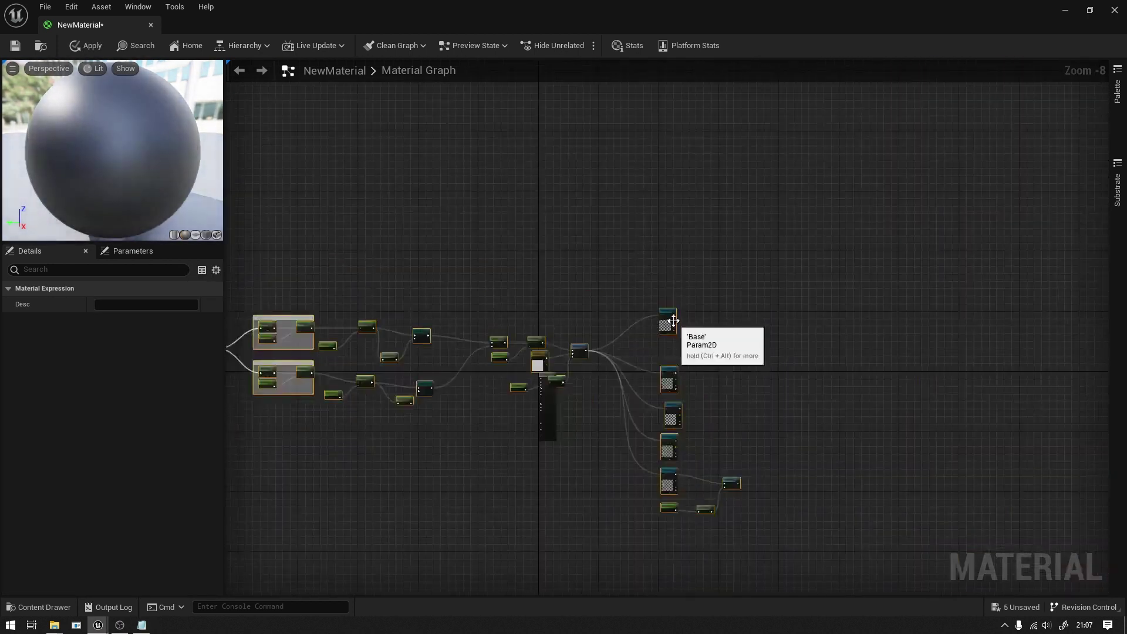
right_click_drag(673, 320, 463, 297)
Wire the Base texture's RGB into Base Color, then float and raise the editor window
left_click(434, 305)
scroll(580, 309, "up", 3)
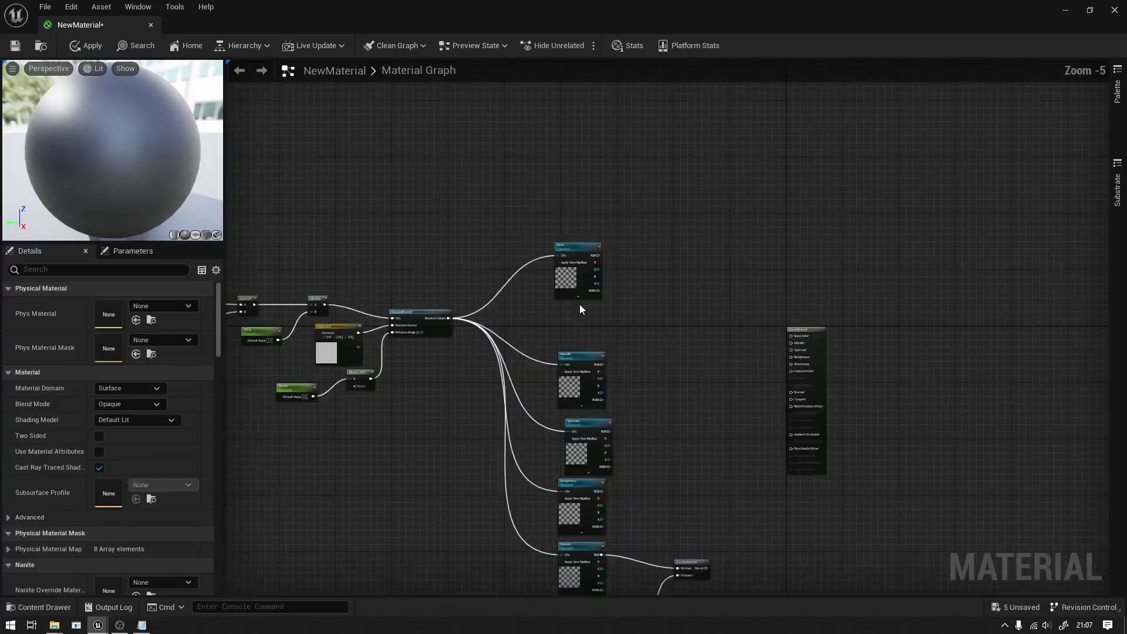
scroll(579, 309, "up", 1)
left_click(585, 304)
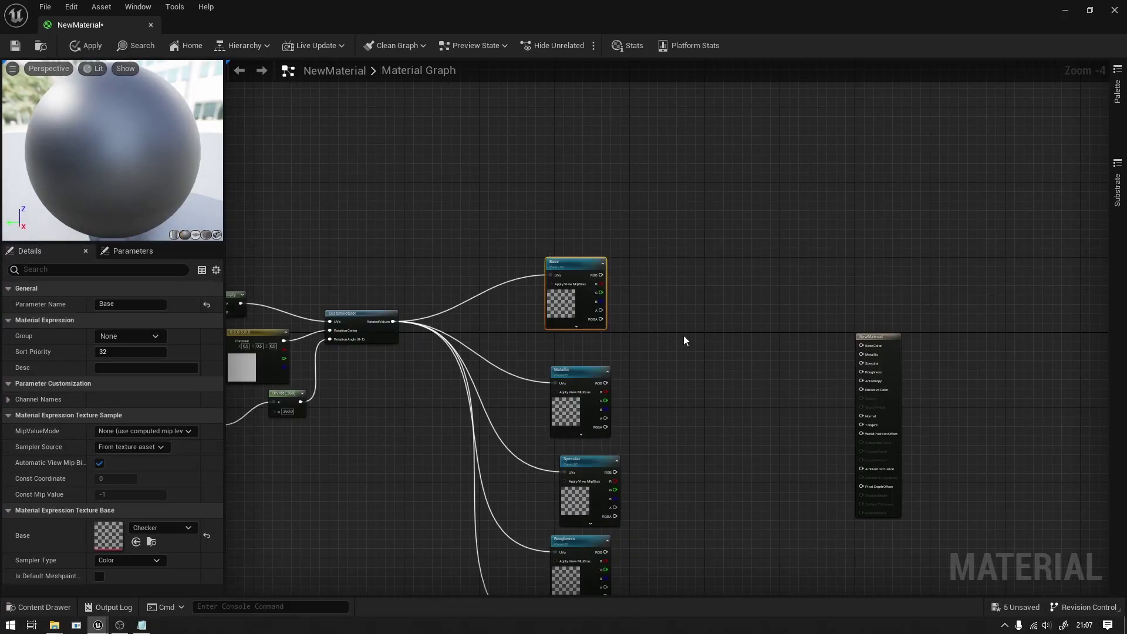
scroll(683, 336, "up", 1)
left_click_drag(545, 213, 909, 310)
double_click(313, 21)
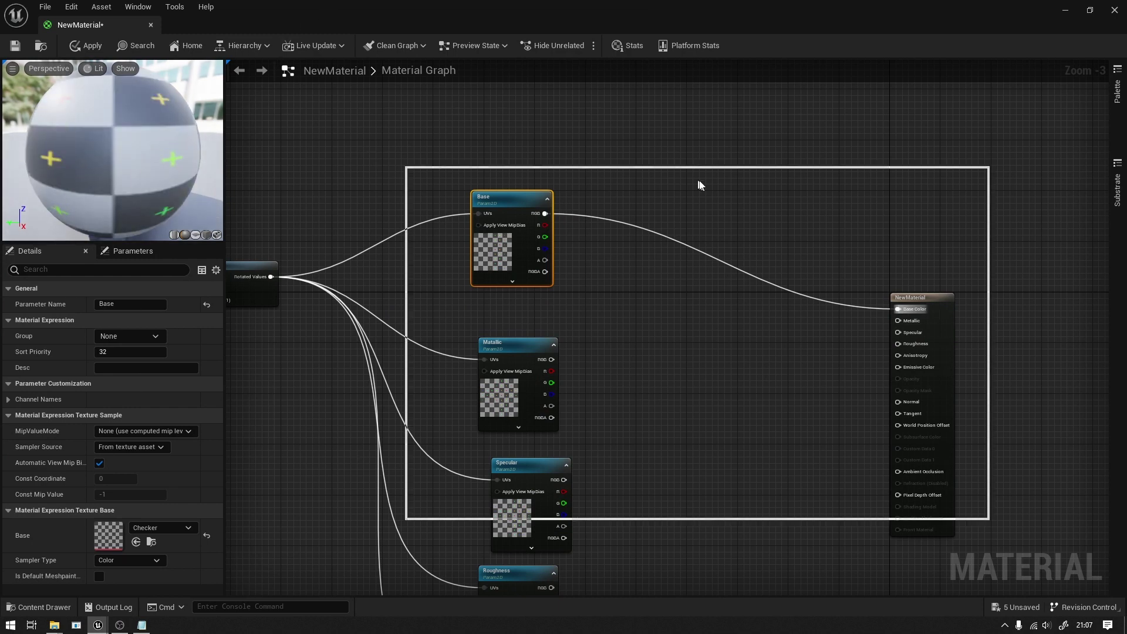
left_click_drag(708, 186, 708, 134)
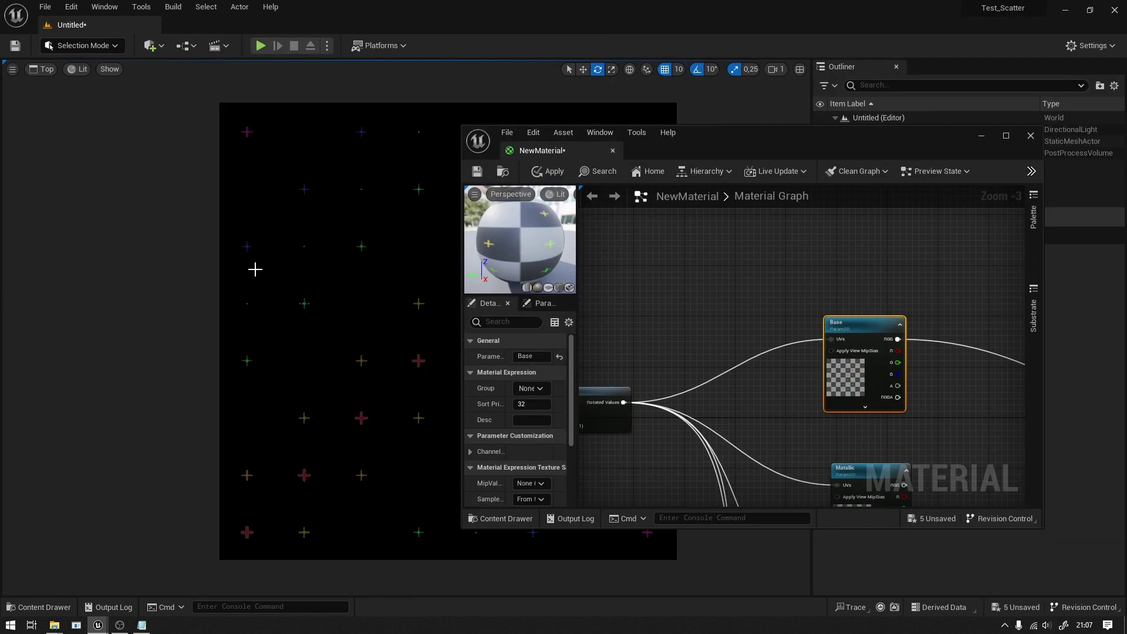